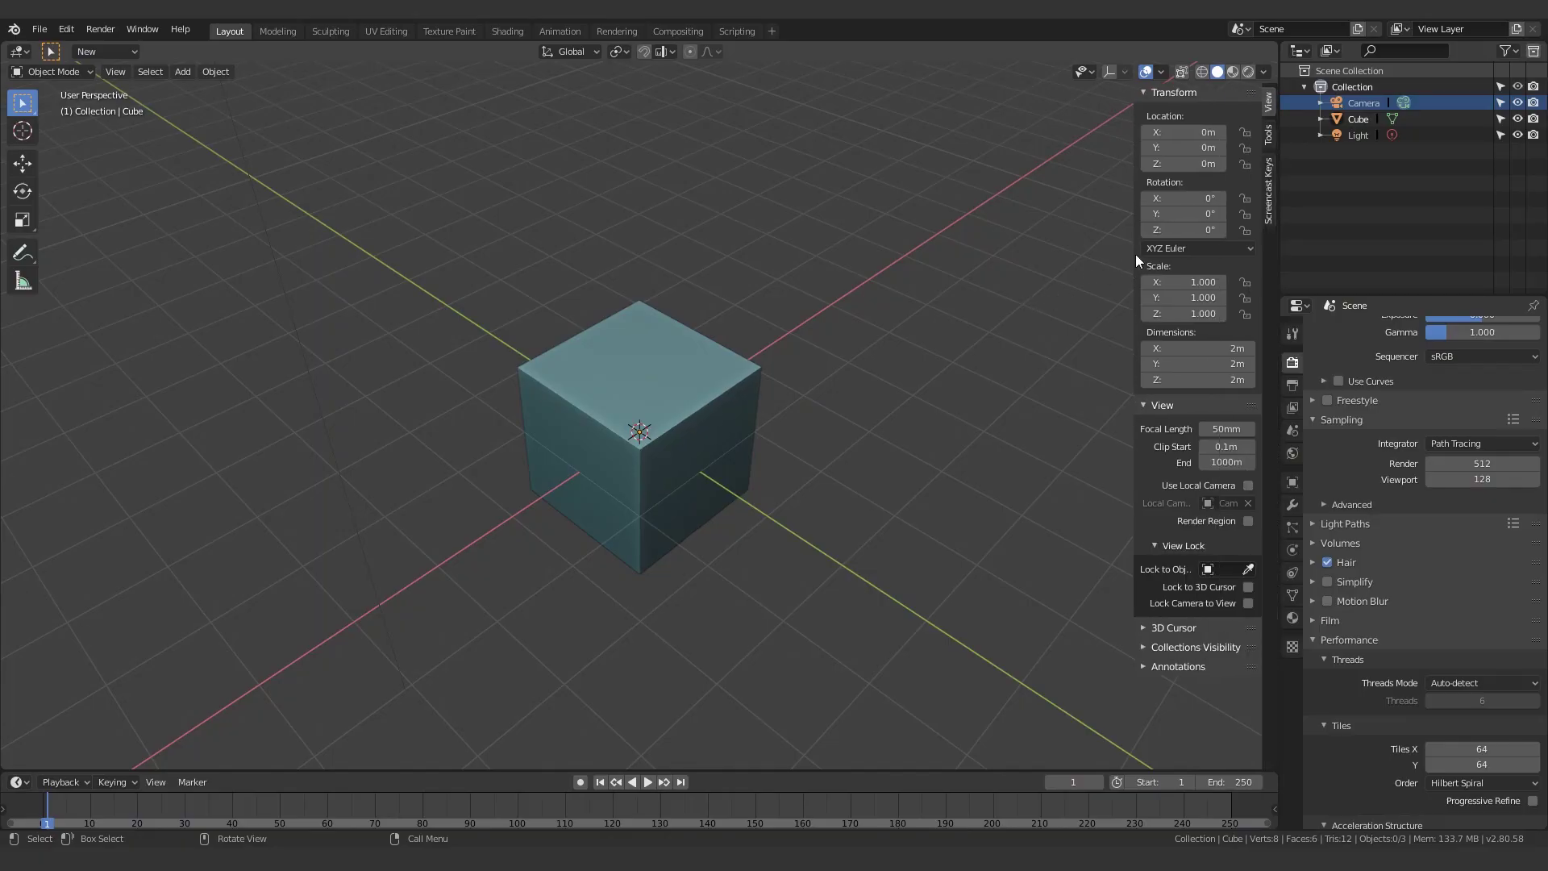
Step: Turn on the Screencast Keys display for the viewport and hide the sidebar
{"action": "left_click", "coordinate": [1265, 208]}
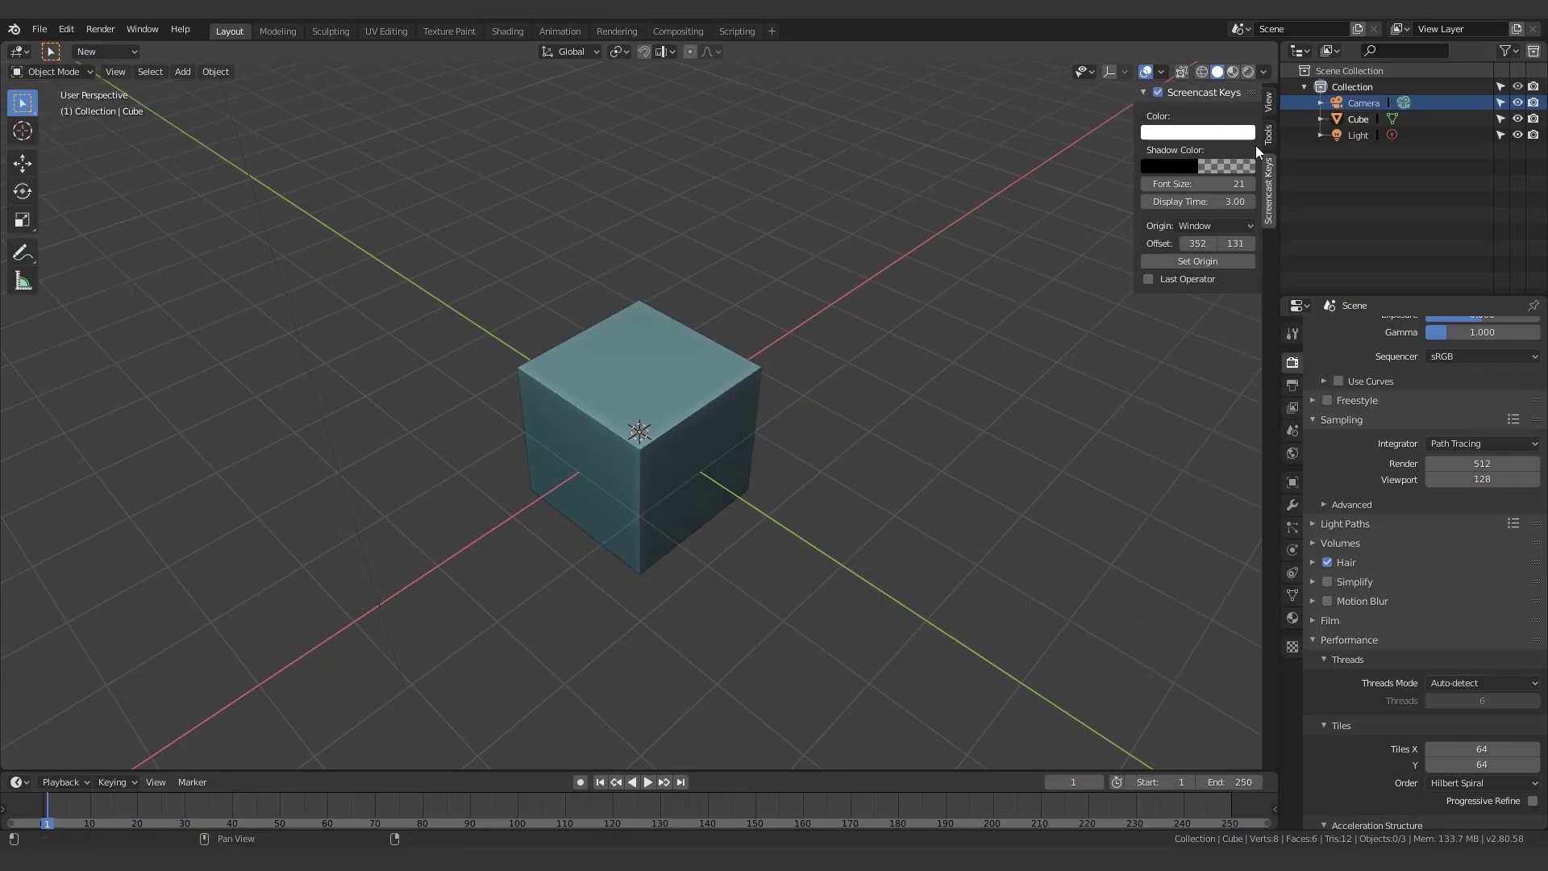
{"action": "left_click", "coordinate": [1159, 93]}
{"action": "key", "text": "n"}
Step: Delete the default cube from the scene
{"action": "middle_click_drag", "start_coordinate": [932, 279], "coordinate": [340, 526]}
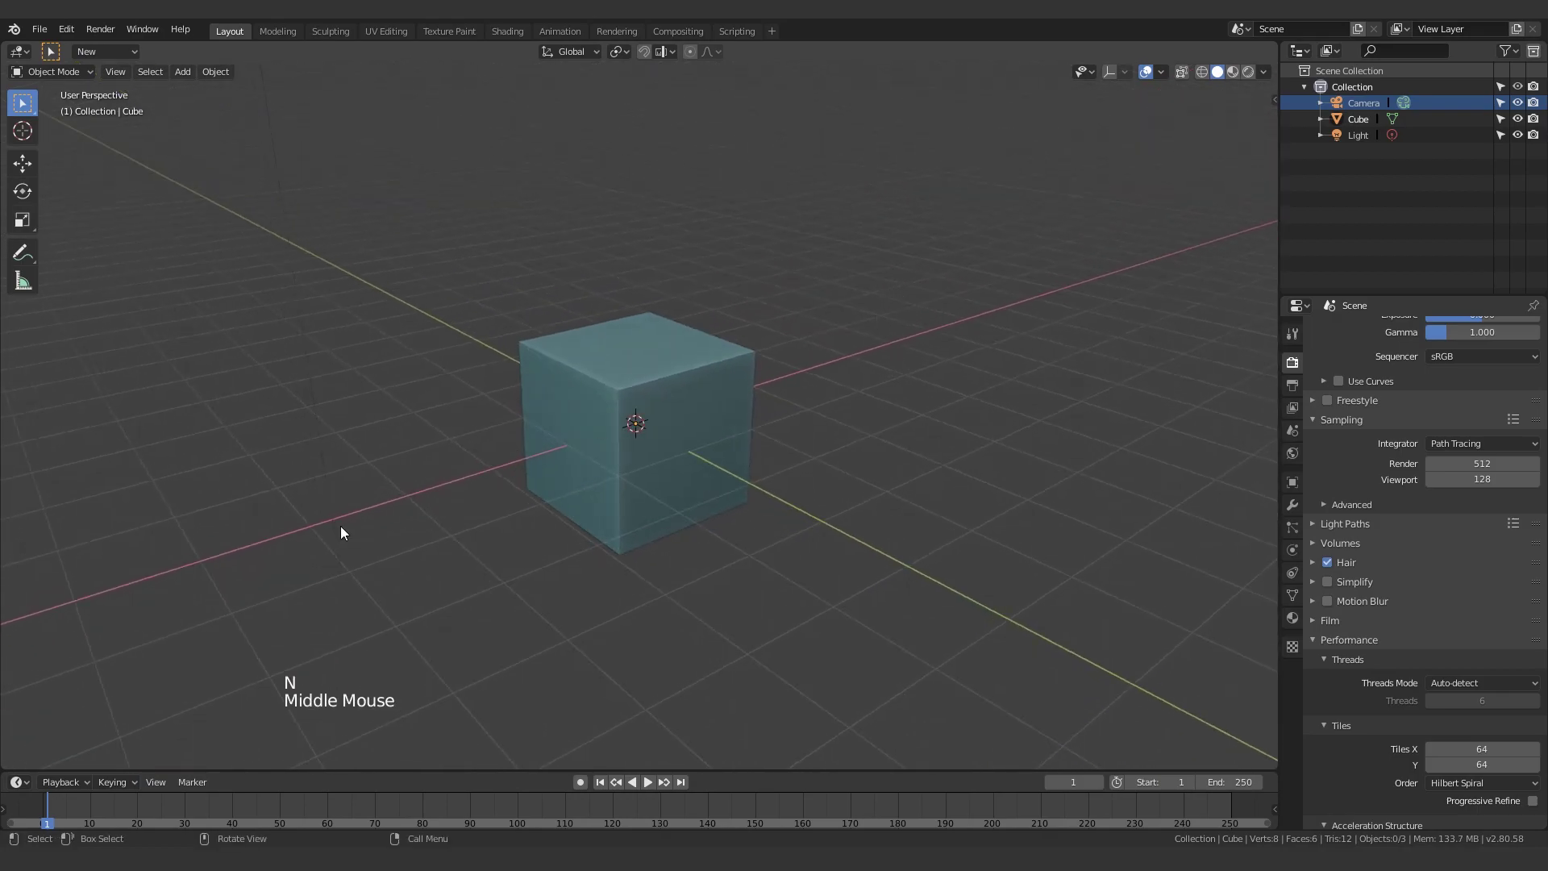
{"action": "middle_click_drag", "start_coordinate": [312, 701], "coordinate": [617, 498]}
{"action": "left_click", "coordinate": [629, 468]}
{"action": "key", "text": "x"}
{"action": "left_click", "coordinate": [650, 414]}
Step: Add a mesh circle at the world origin with 16 vertices
{"action": "middle_click_drag", "start_coordinate": [650, 413], "coordinate": [646, 373], "text": "shift"}
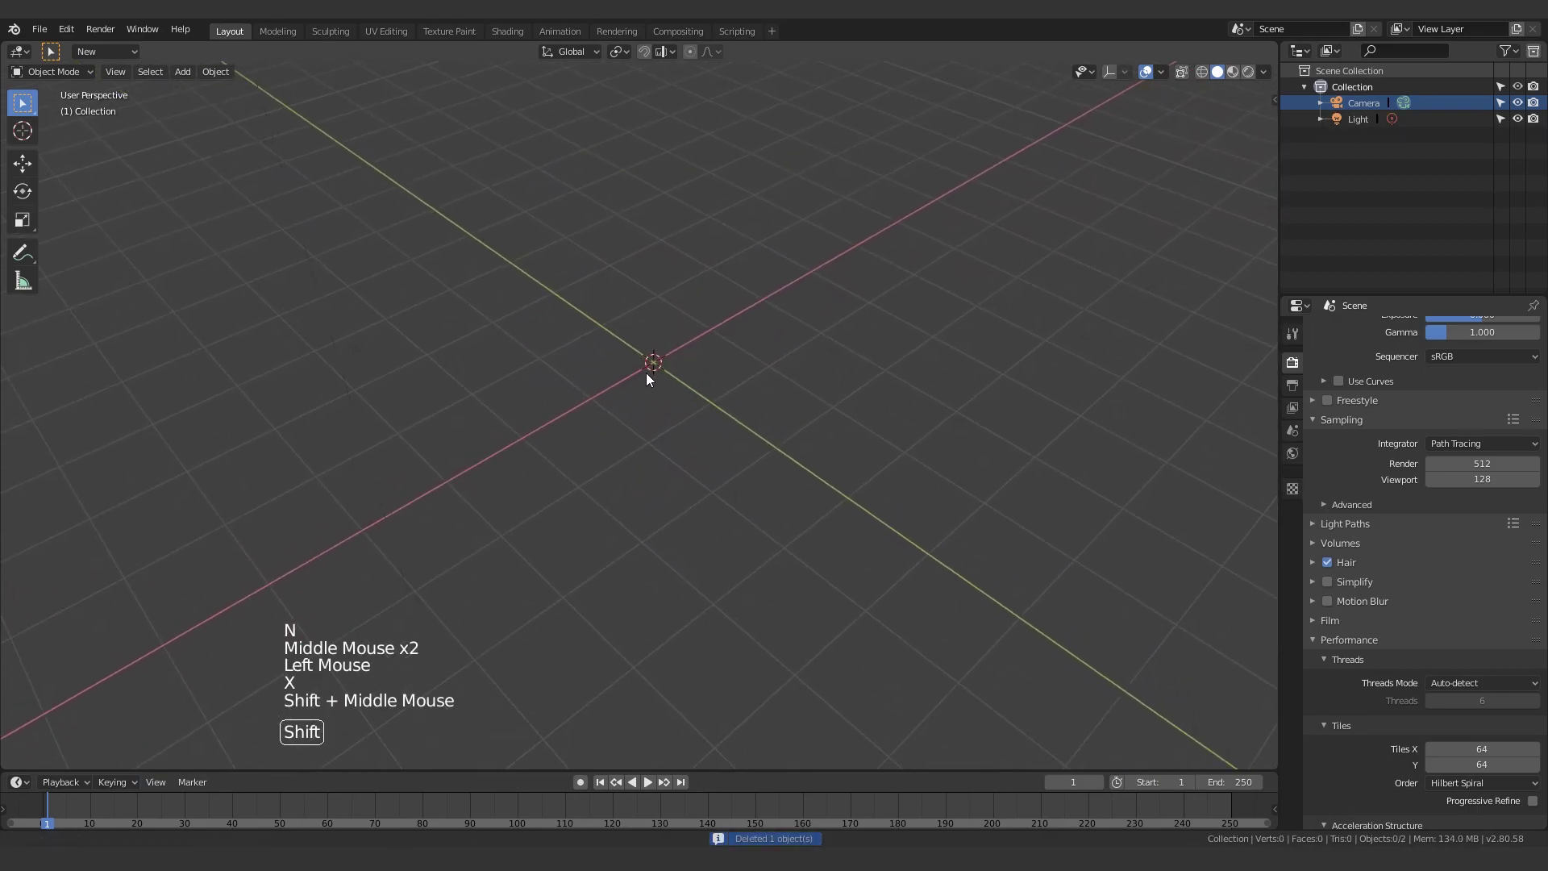
{"action": "key", "text": "shift+a"}
{"action": "left_click", "coordinate": [742, 394]}
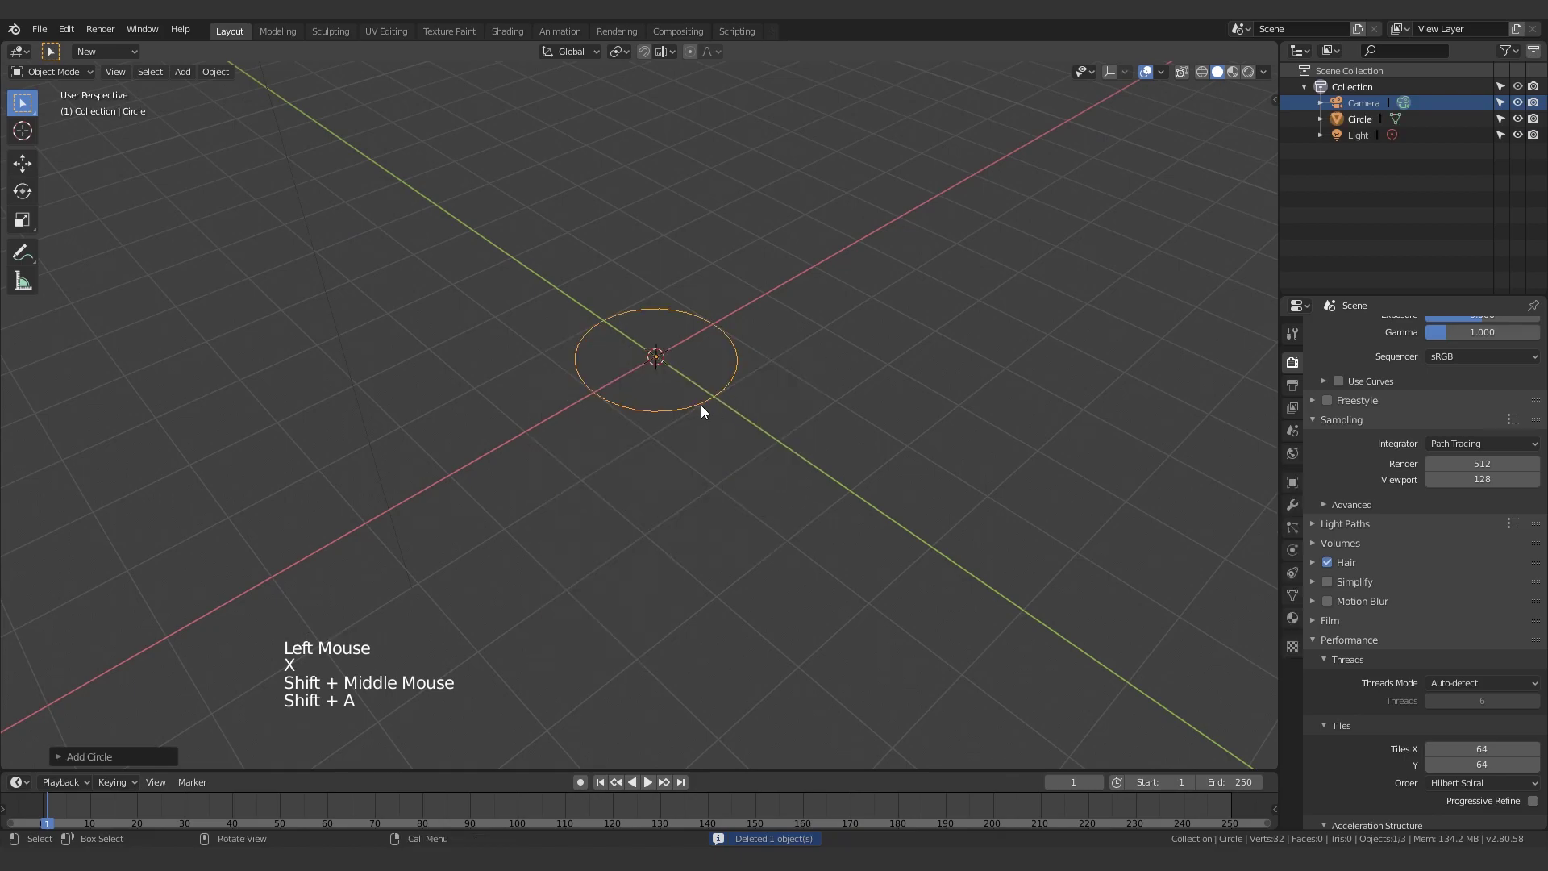
{"action": "left_click", "coordinate": [63, 755]}
{"action": "left_click", "coordinate": [211, 581]}
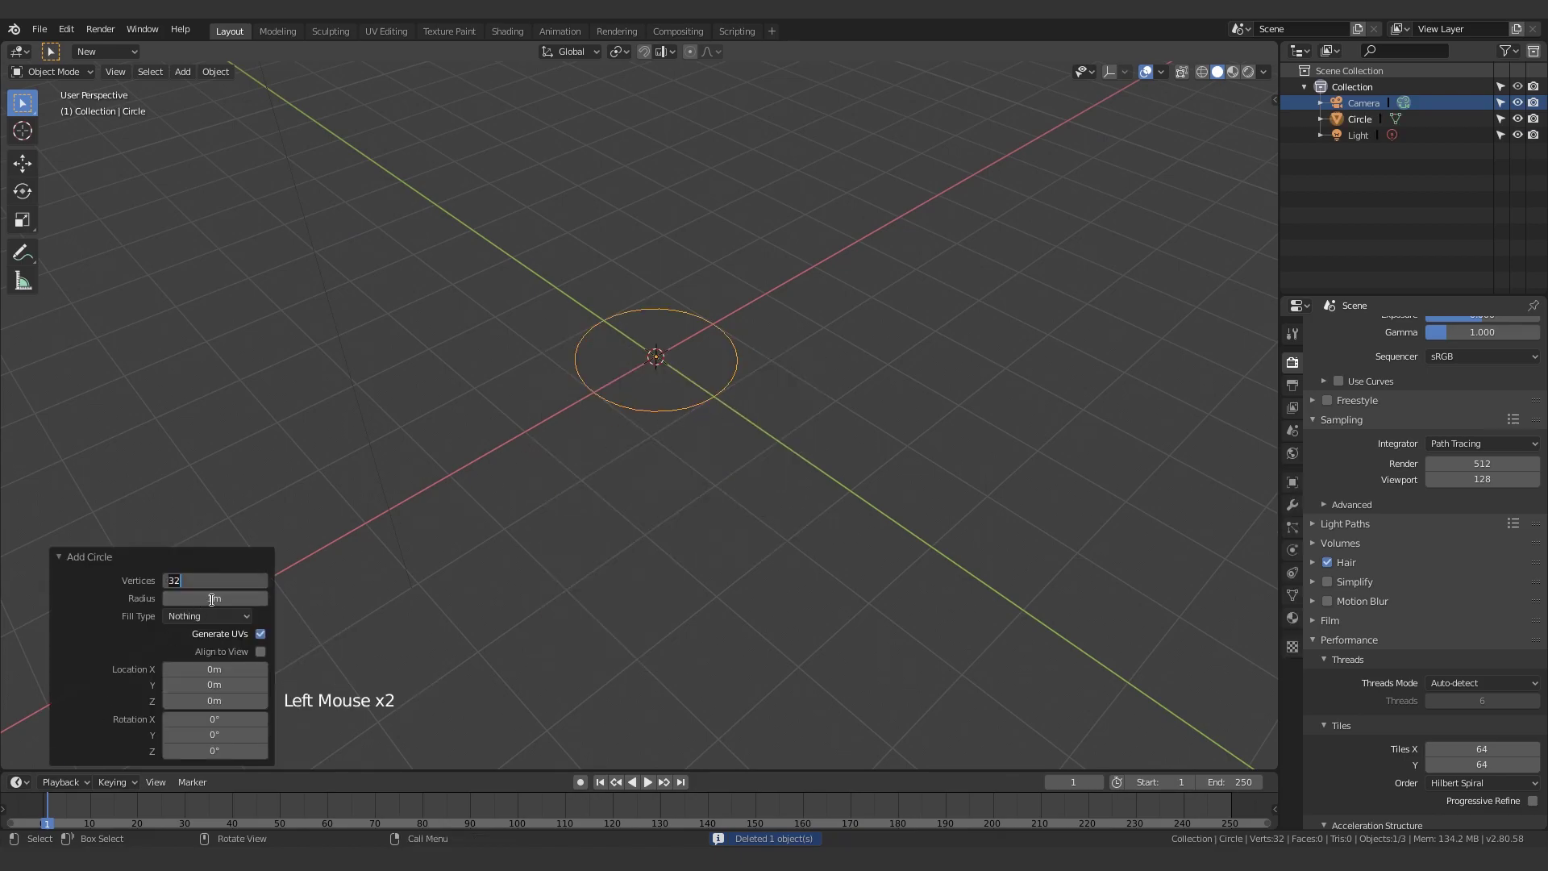
{"action": "type", "text": "16"}
{"action": "key", "text": "Return"}
Step: Set the new circle's radius to 5 m and deselect it
{"action": "left_click", "coordinate": [212, 600]}
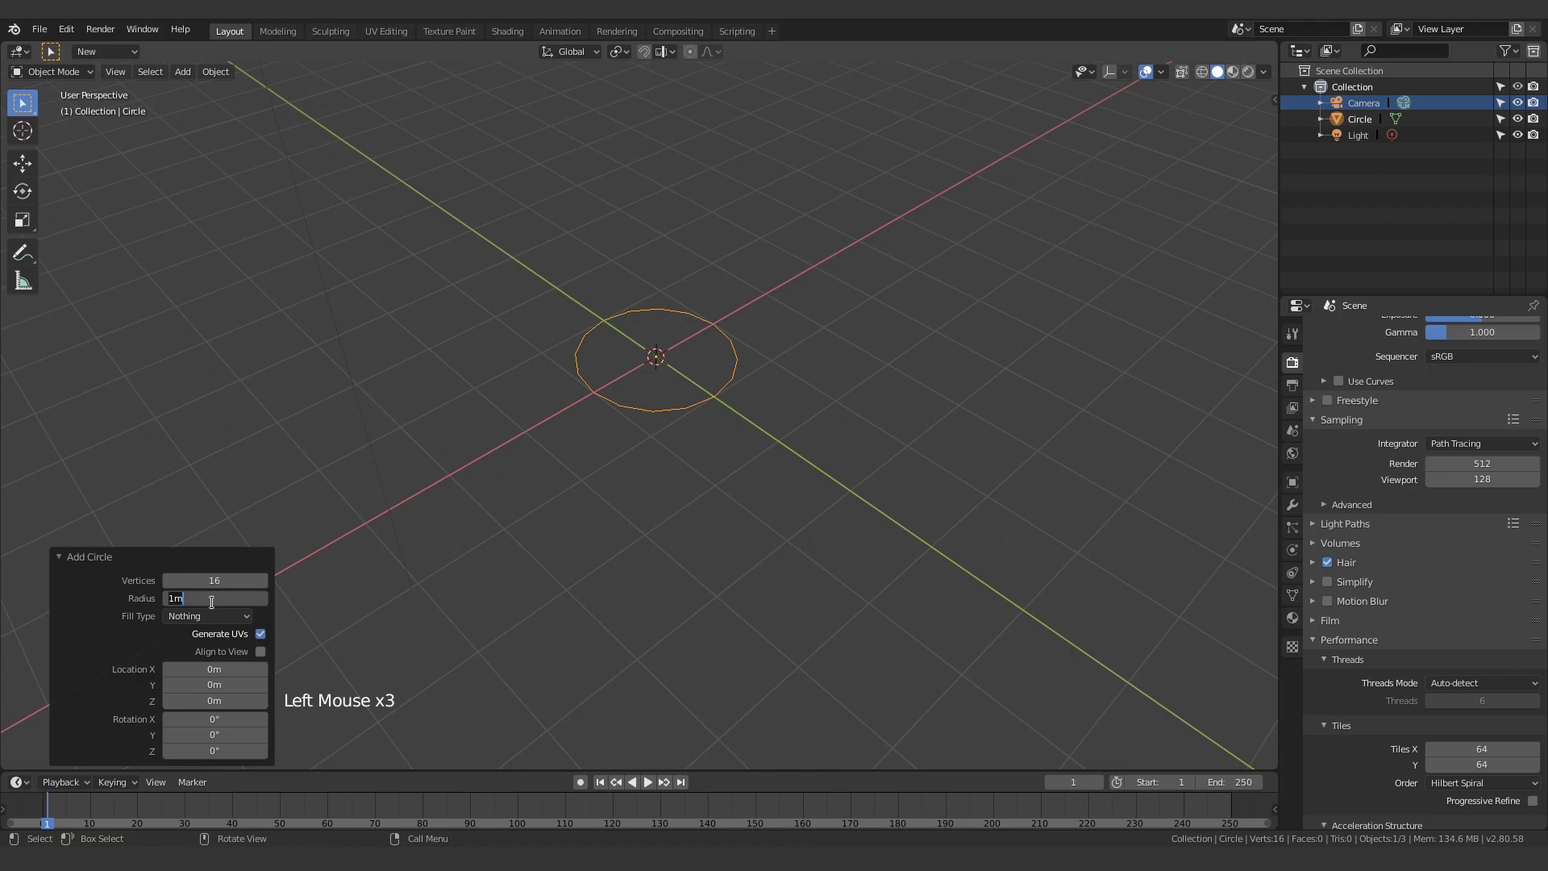
{"action": "type", "text": "2"}
{"action": "key", "text": "Return"}
{"action": "left_click", "coordinate": [223, 595]}
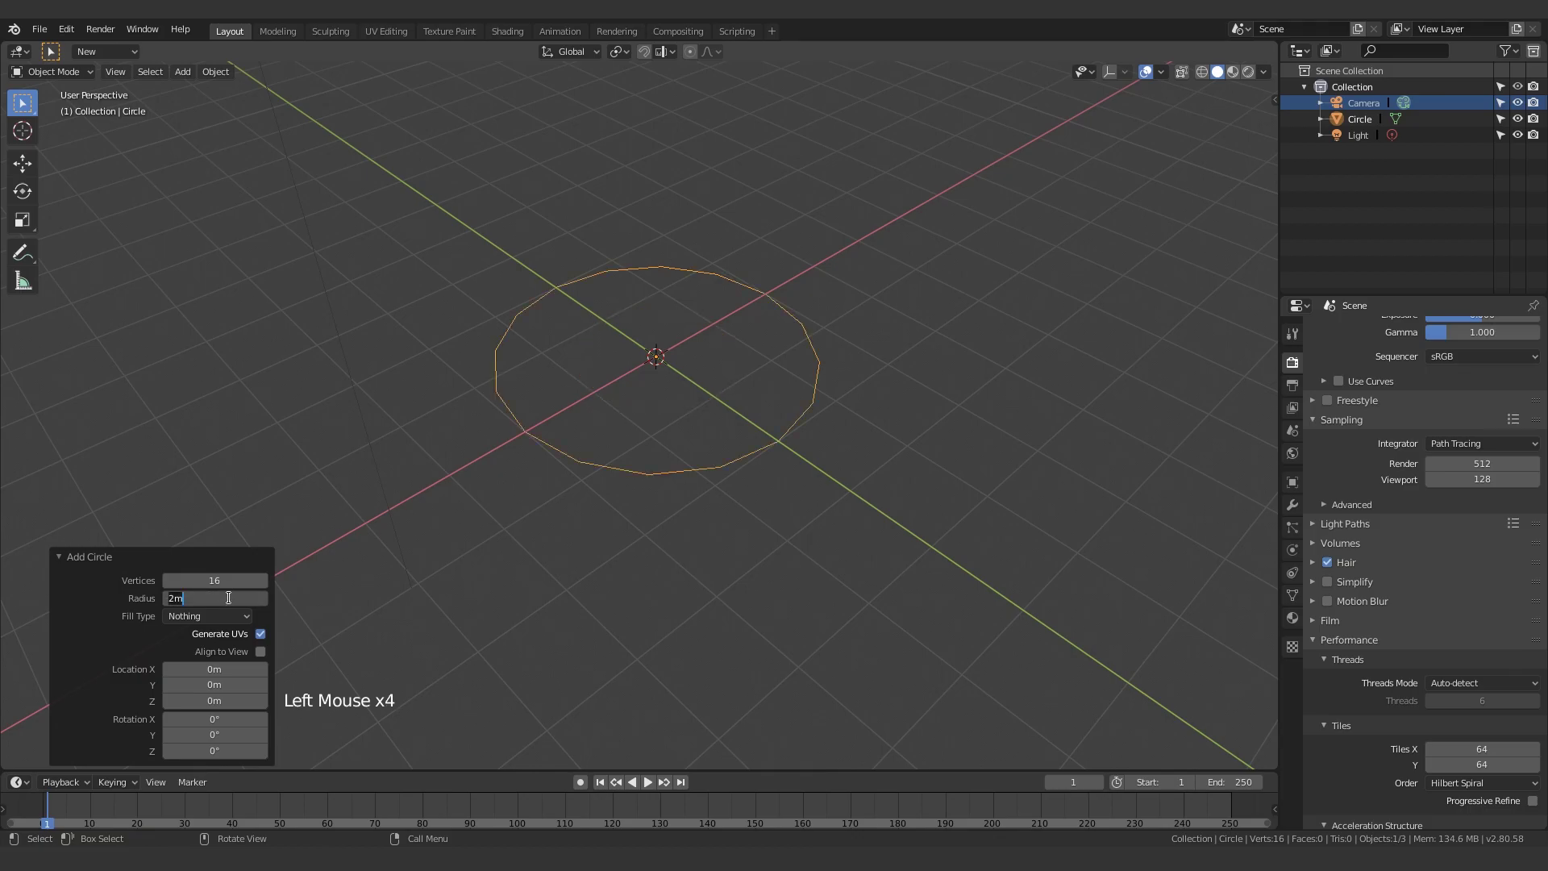
{"action": "type", "text": "5"}
{"action": "key", "text": "Return"}
{"action": "scroll", "coordinate": [577, 501], "scroll_direction": "down", "scroll_amount": 4}
{"action": "left_click", "coordinate": [710, 505]}
{"action": "left_click", "coordinate": [710, 506]}
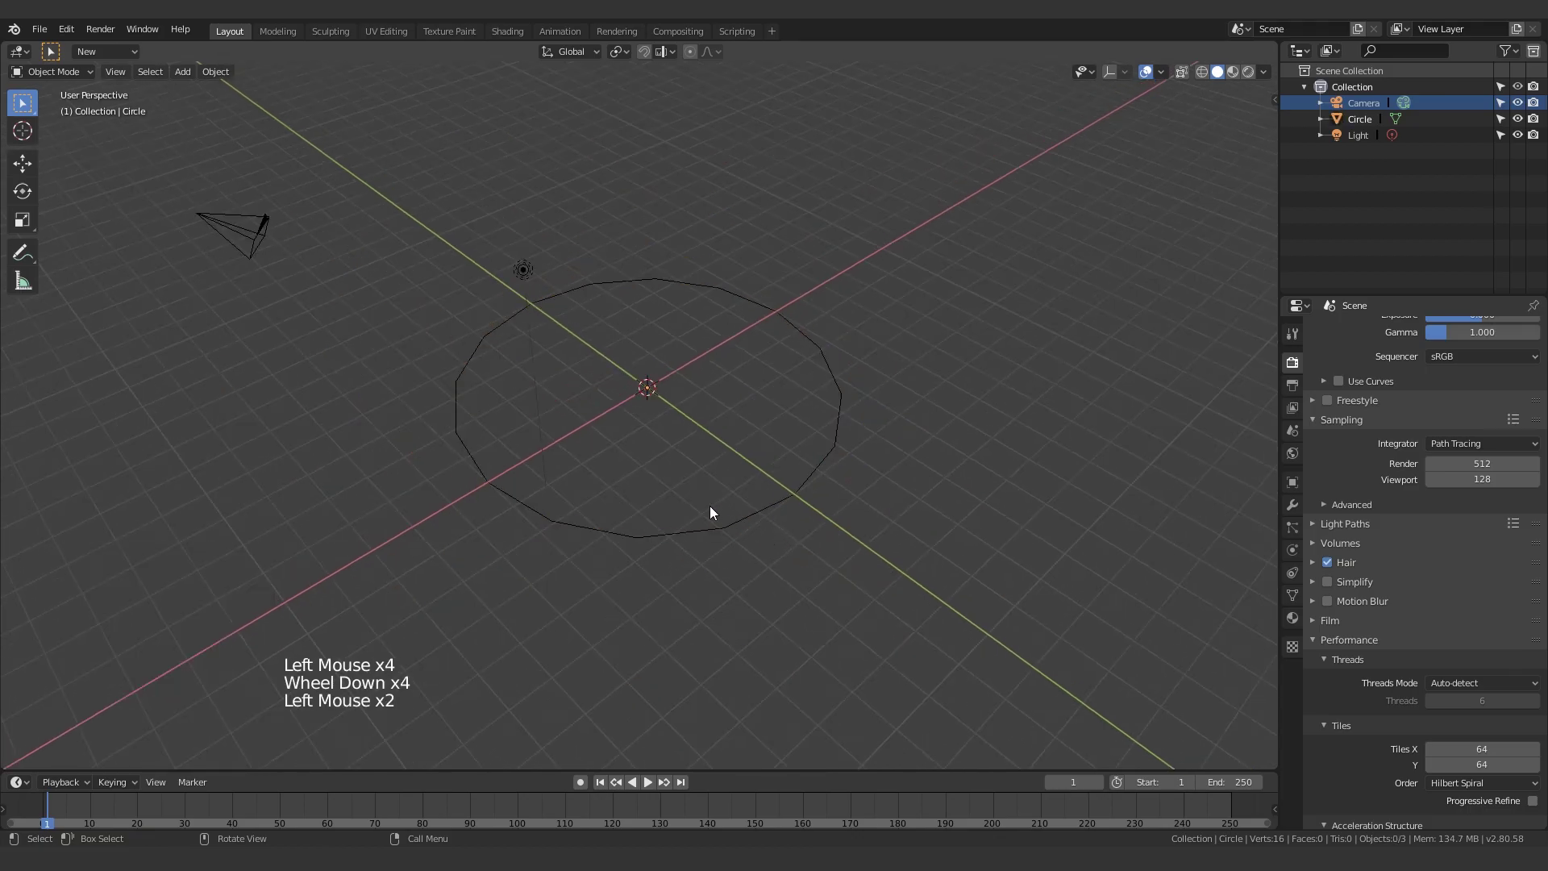
Step: Enter Edit Mode on the circle and fill its outline with a single face
{"action": "left_click", "coordinate": [710, 539]}
{"action": "key", "text": "Tab"}
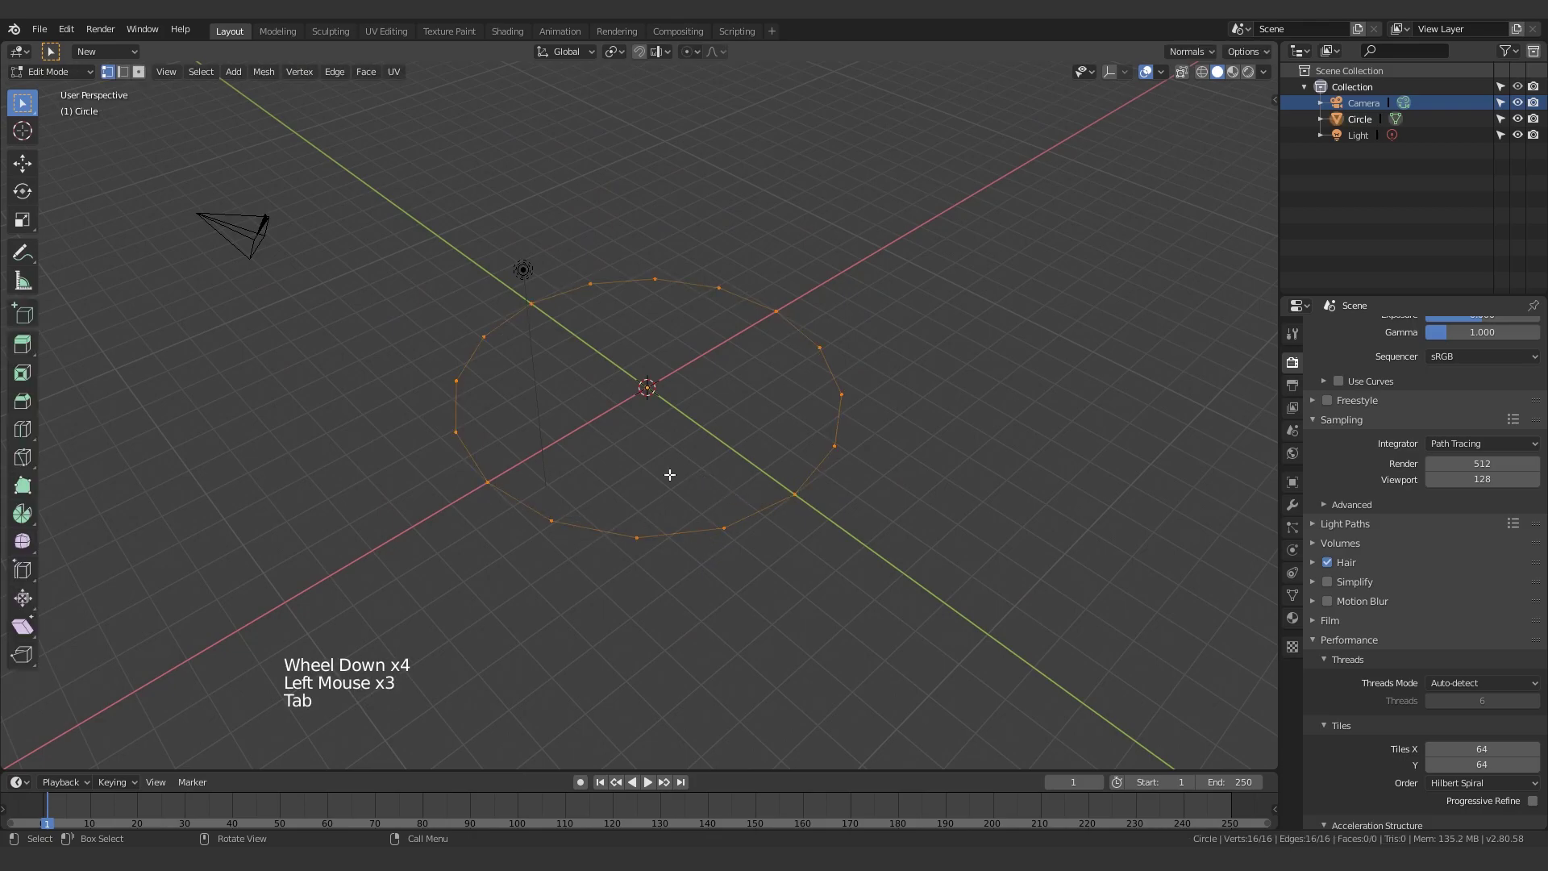
{"action": "middle_click_drag", "start_coordinate": [669, 474], "coordinate": [596, 430]}
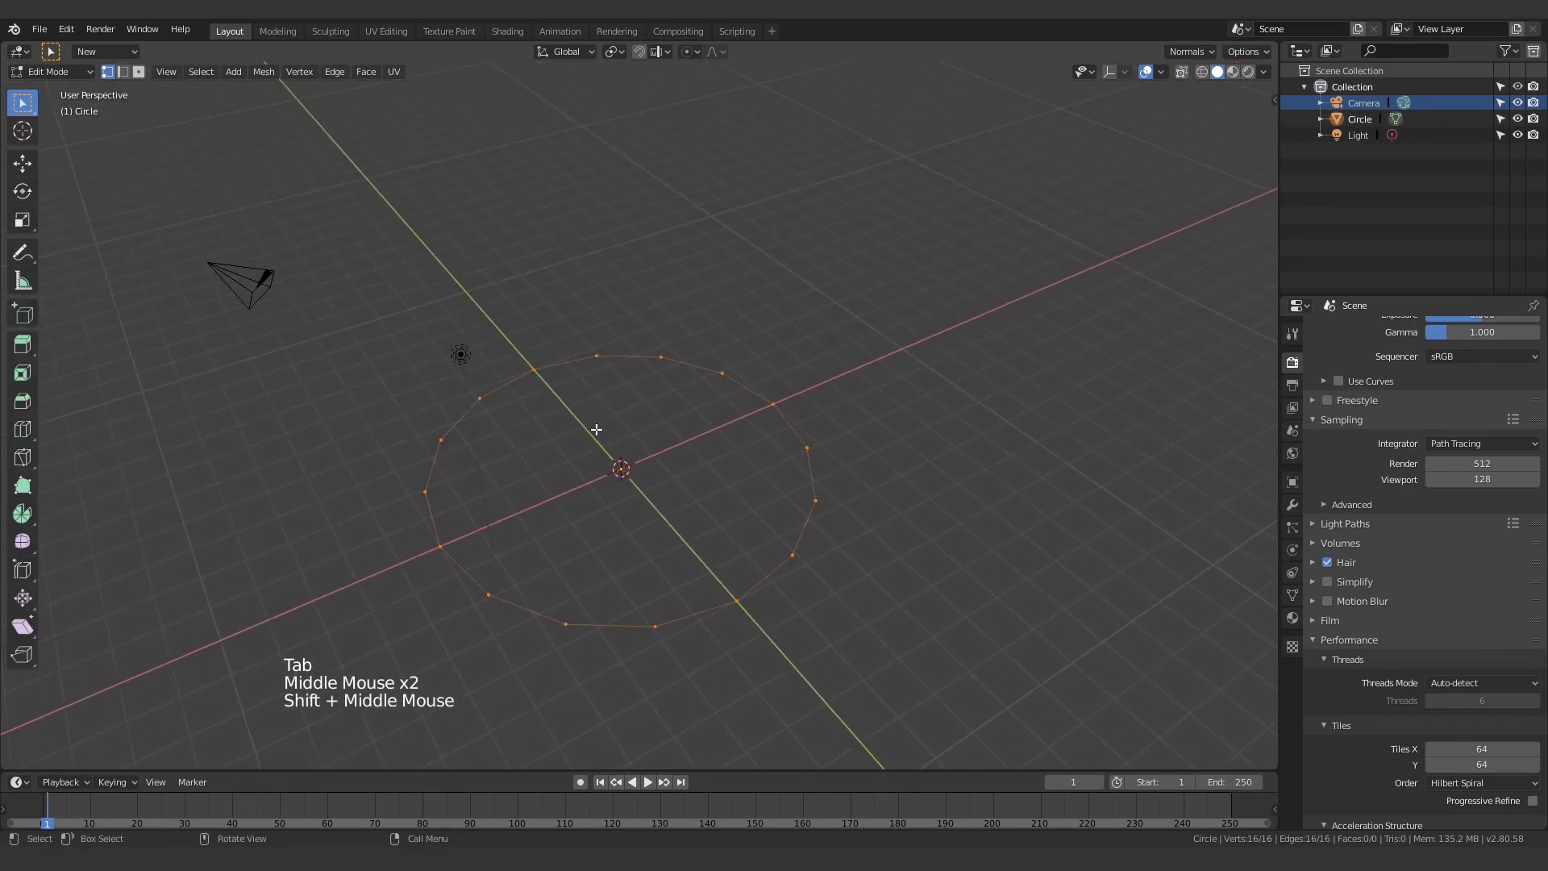
{"action": "scroll", "coordinate": [596, 429], "scroll_direction": "up", "scroll_amount": 2}
{"action": "middle_click_drag", "start_coordinate": [618, 481], "coordinate": [621, 435], "text": "shift"}
{"action": "key", "text": "f"}
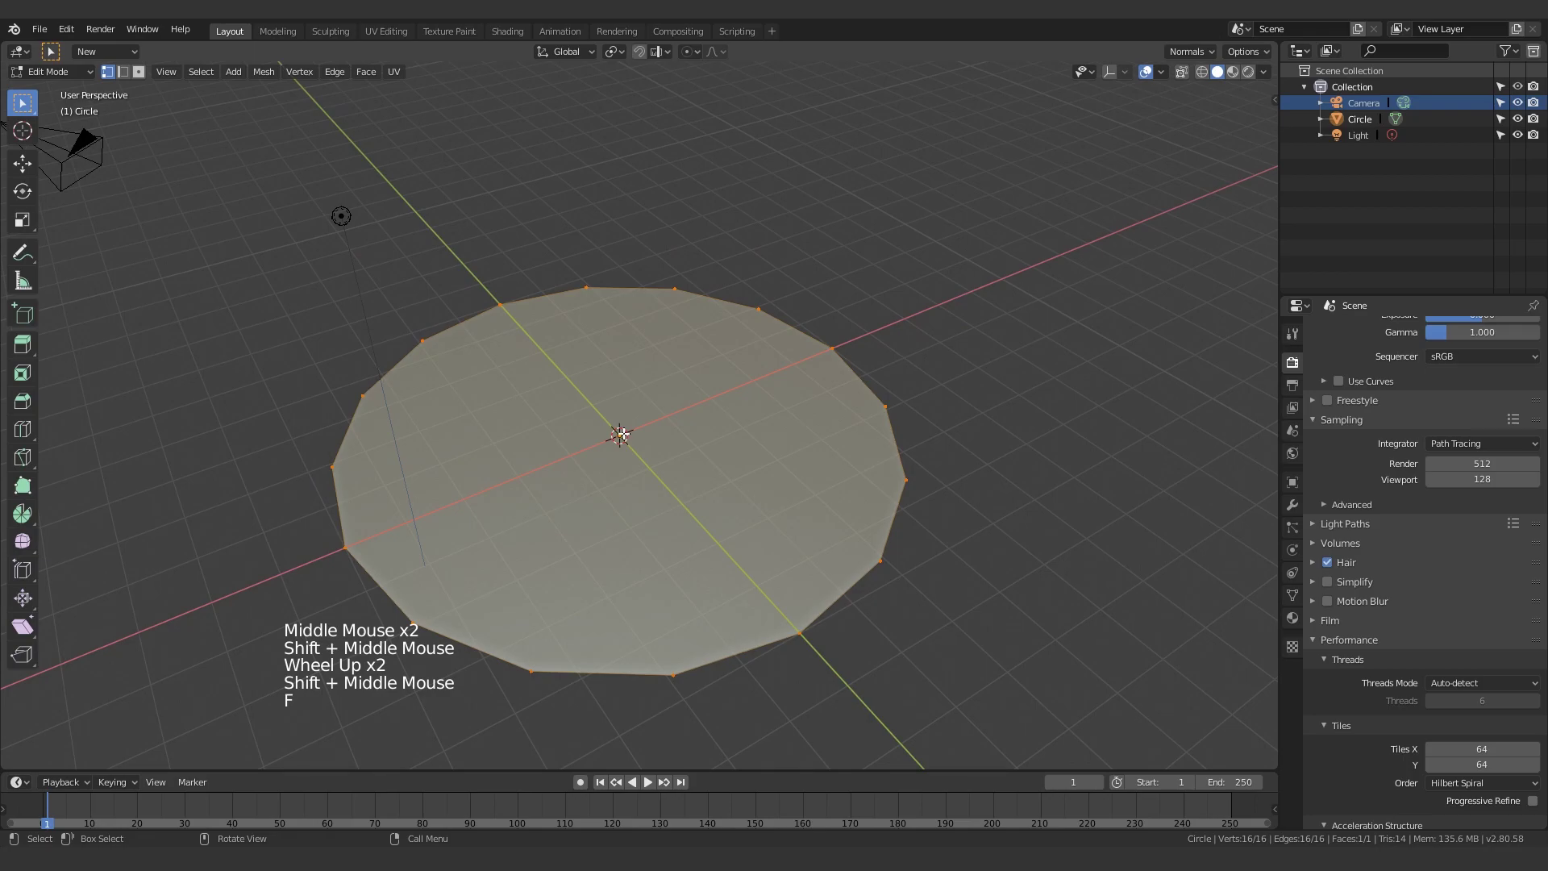
{"action": "key", "text": "Tab"}
{"action": "key", "text": "Tab"}
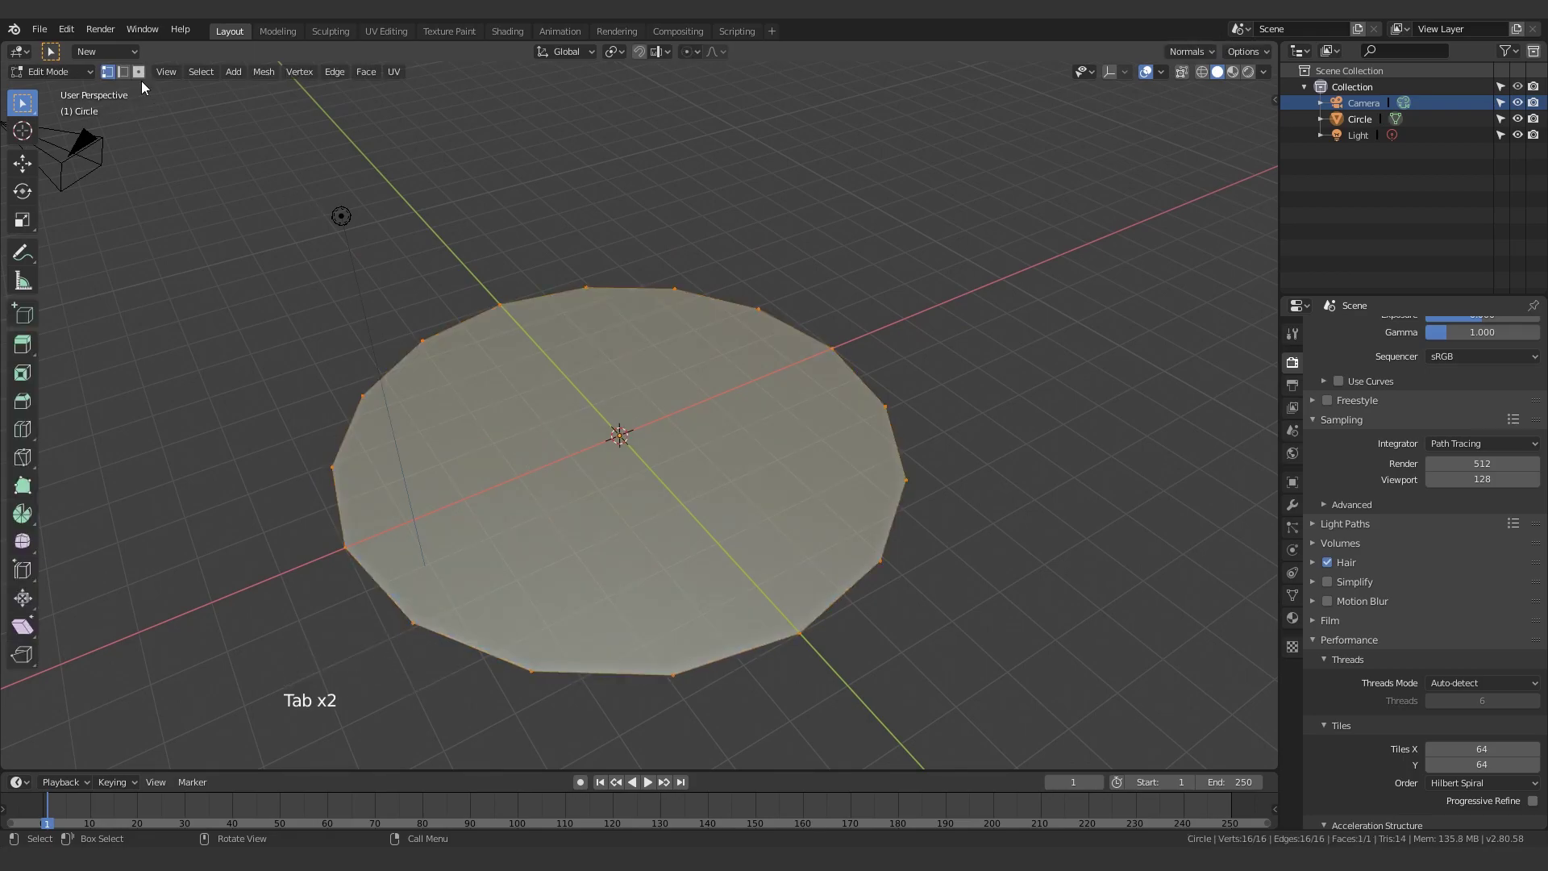
Step: Switch to face selection and apply Poke Faces to the circle's face to divide it into triangular wedges
{"action": "left_click", "coordinate": [140, 72]}
{"action": "middle_click_drag", "start_coordinate": [632, 398], "coordinate": [683, 371]}
{"action": "key", "text": "Tab"}
{"action": "left_click", "coordinate": [708, 402]}
{"action": "key", "text": "Tab"}
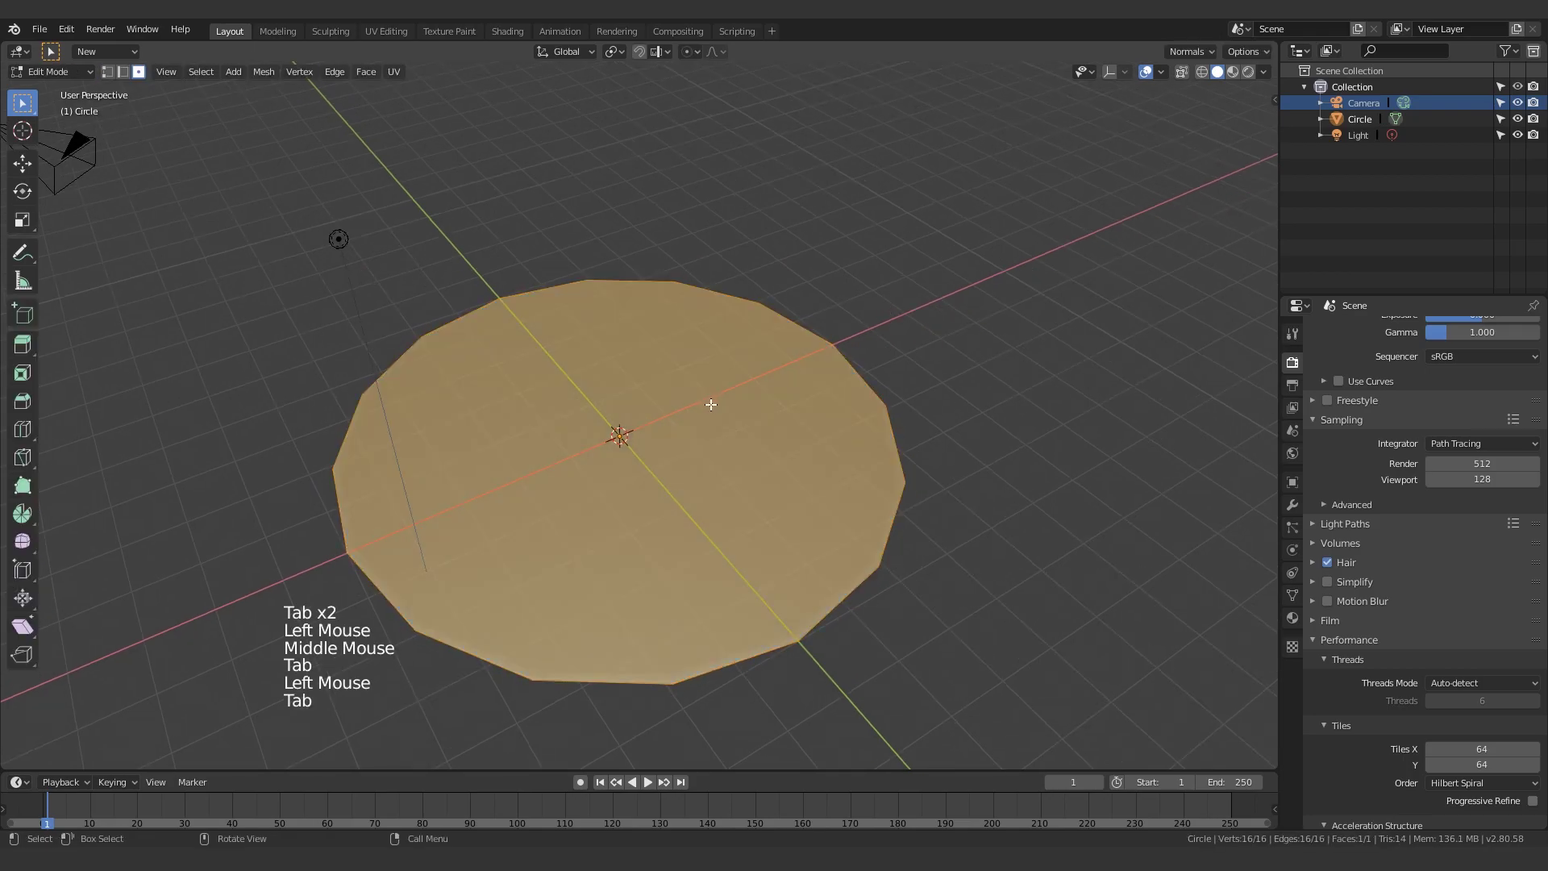
{"action": "key", "text": "space"}
{"action": "type", "text": "poke"}
{"action": "key", "text": "Return"}
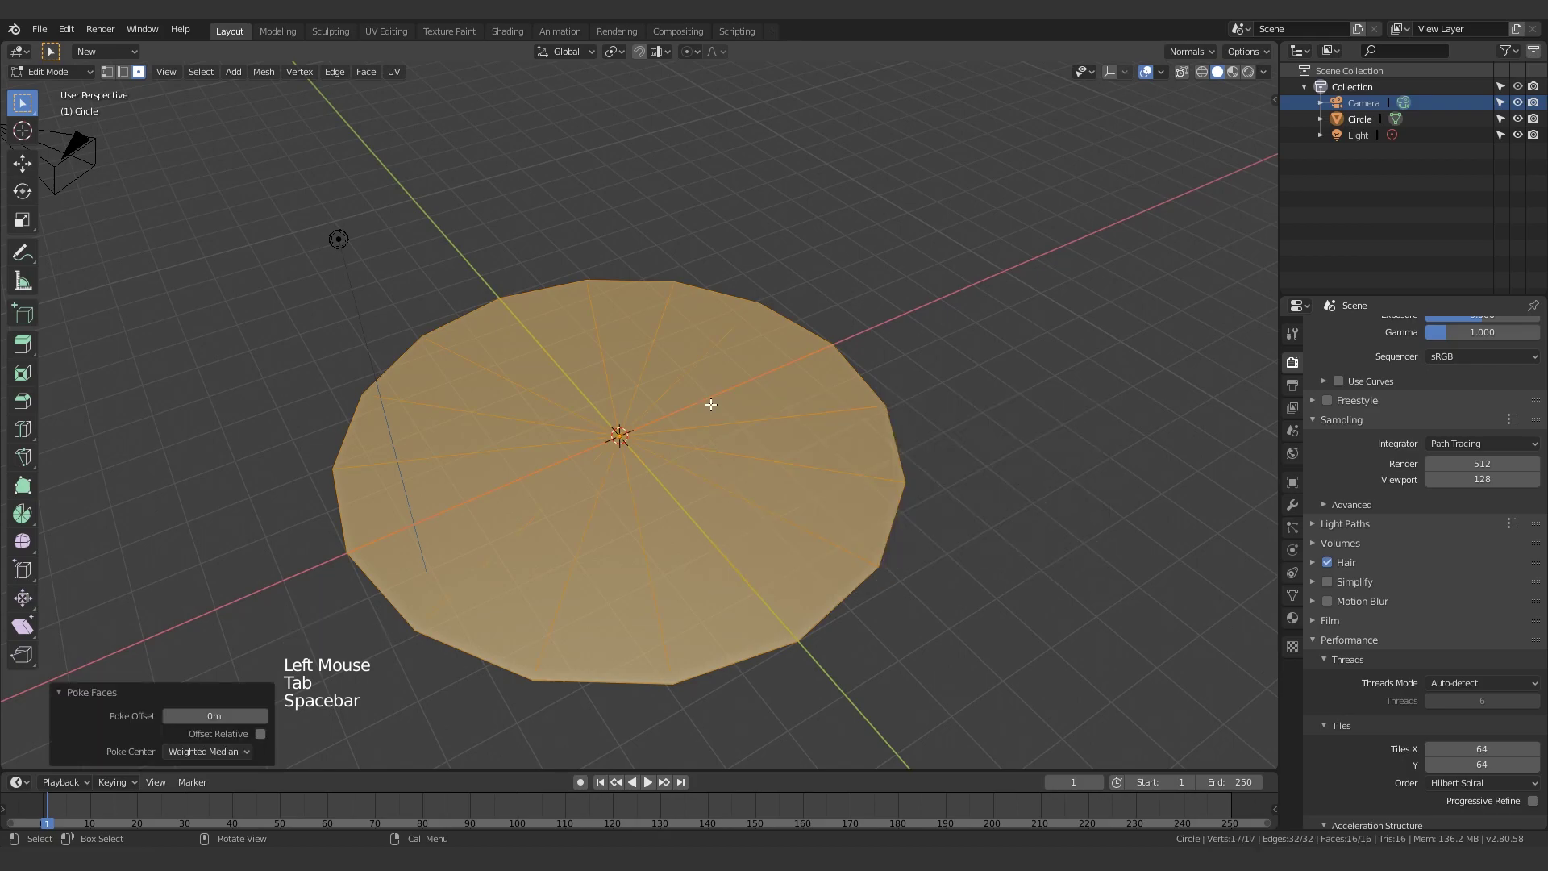
Step: Delete all of the circle's triangular faces except one wedge next to the positive X axis
{"action": "scroll", "coordinate": [710, 404], "scroll_direction": "up", "scroll_amount": 1}
{"action": "key", "text": "1"}
{"action": "key", "text": "Tab"}
{"action": "key", "text": "Tab"}
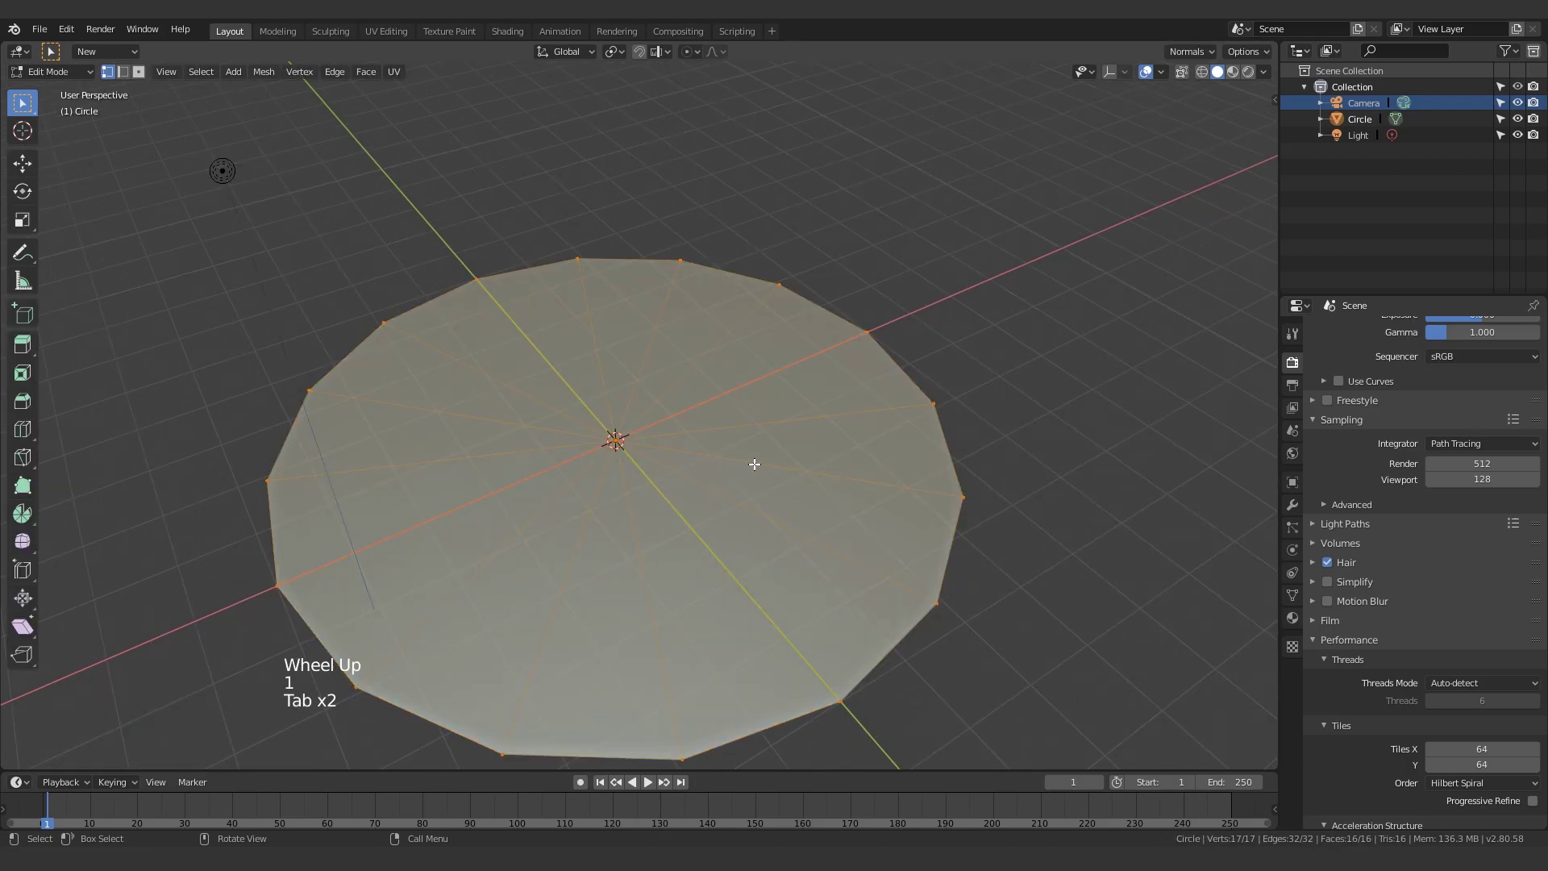
{"action": "middle_click_drag", "start_coordinate": [754, 463], "coordinate": [702, 501]}
{"action": "key", "text": "a"}
{"action": "key", "text": "3"}
{"action": "left_click", "coordinate": [731, 408], "text": "shift"}
{"action": "key", "text": "x"}
{"action": "left_click", "coordinate": [762, 374]}
{"action": "key", "text": "Tab"}
{"action": "left_click", "coordinate": [771, 382]}
{"action": "key", "text": "Tab"}
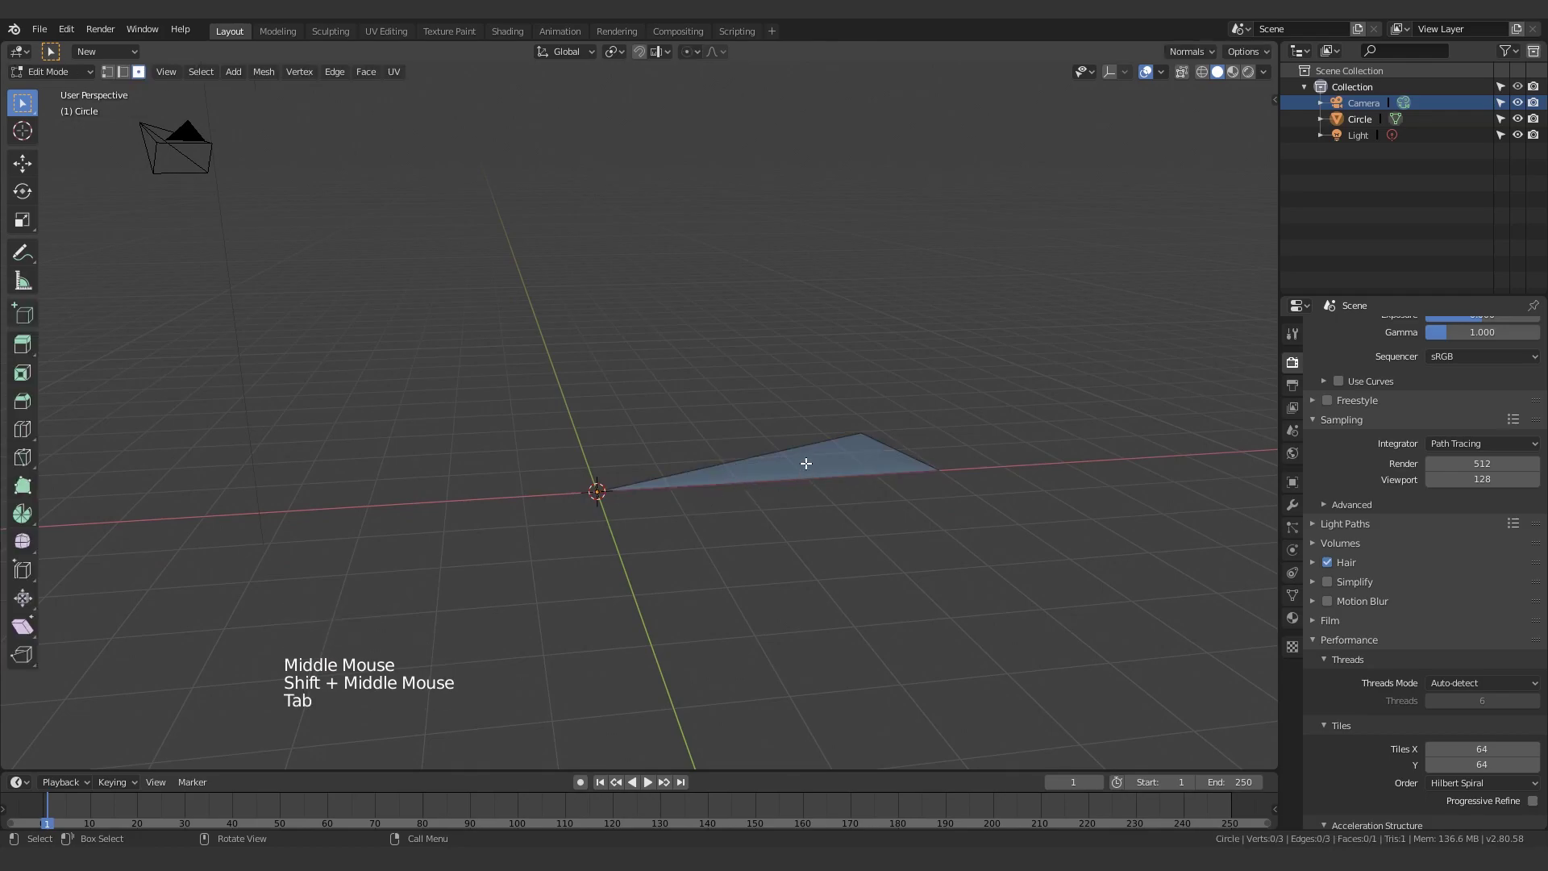
Step: Extrude the remaining wedge face upward by 0.5 m
{"action": "left_click", "coordinate": [805, 463]}
{"action": "key", "text": "3"}
{"action": "key", "text": "e"}
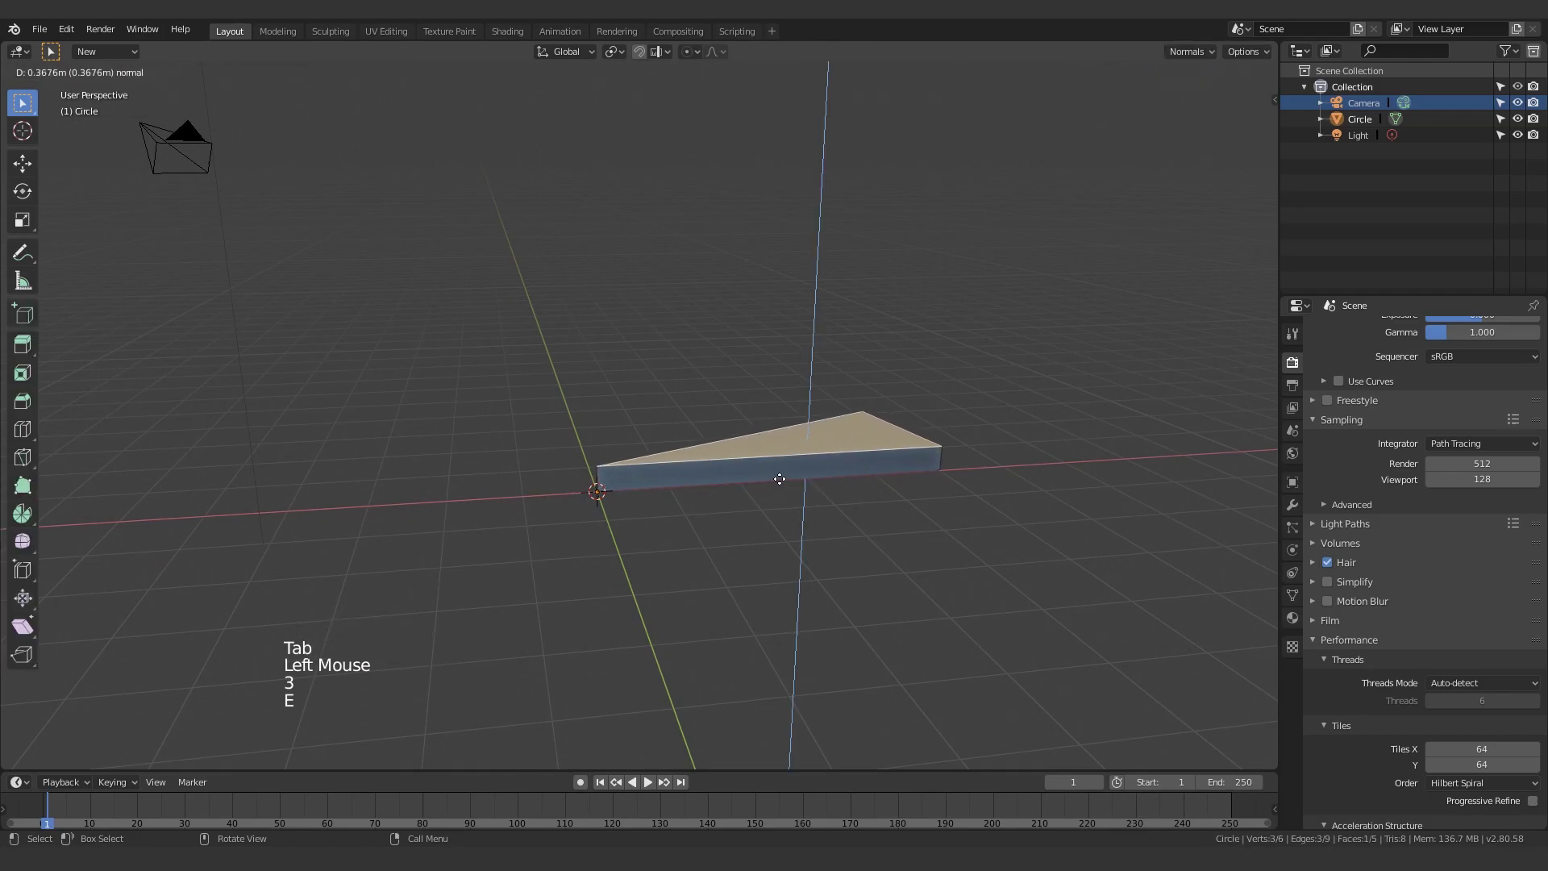
{"action": "left_click", "coordinate": [777, 477]}
Step: Return to Object Mode, add a Plain Axes empty at the origin, and raise it 0.5 m along Z to the wedge's upper tip
{"action": "scroll", "coordinate": [532, 629], "scroll_direction": "up", "scroll_amount": 3}
{"action": "scroll", "coordinate": [532, 629], "scroll_direction": "up", "scroll_amount": 1}
{"action": "middle_click_drag", "start_coordinate": [581, 584], "coordinate": [637, 483], "text": "shift"}
{"action": "scroll", "coordinate": [640, 460], "scroll_direction": "up", "scroll_amount": 2}
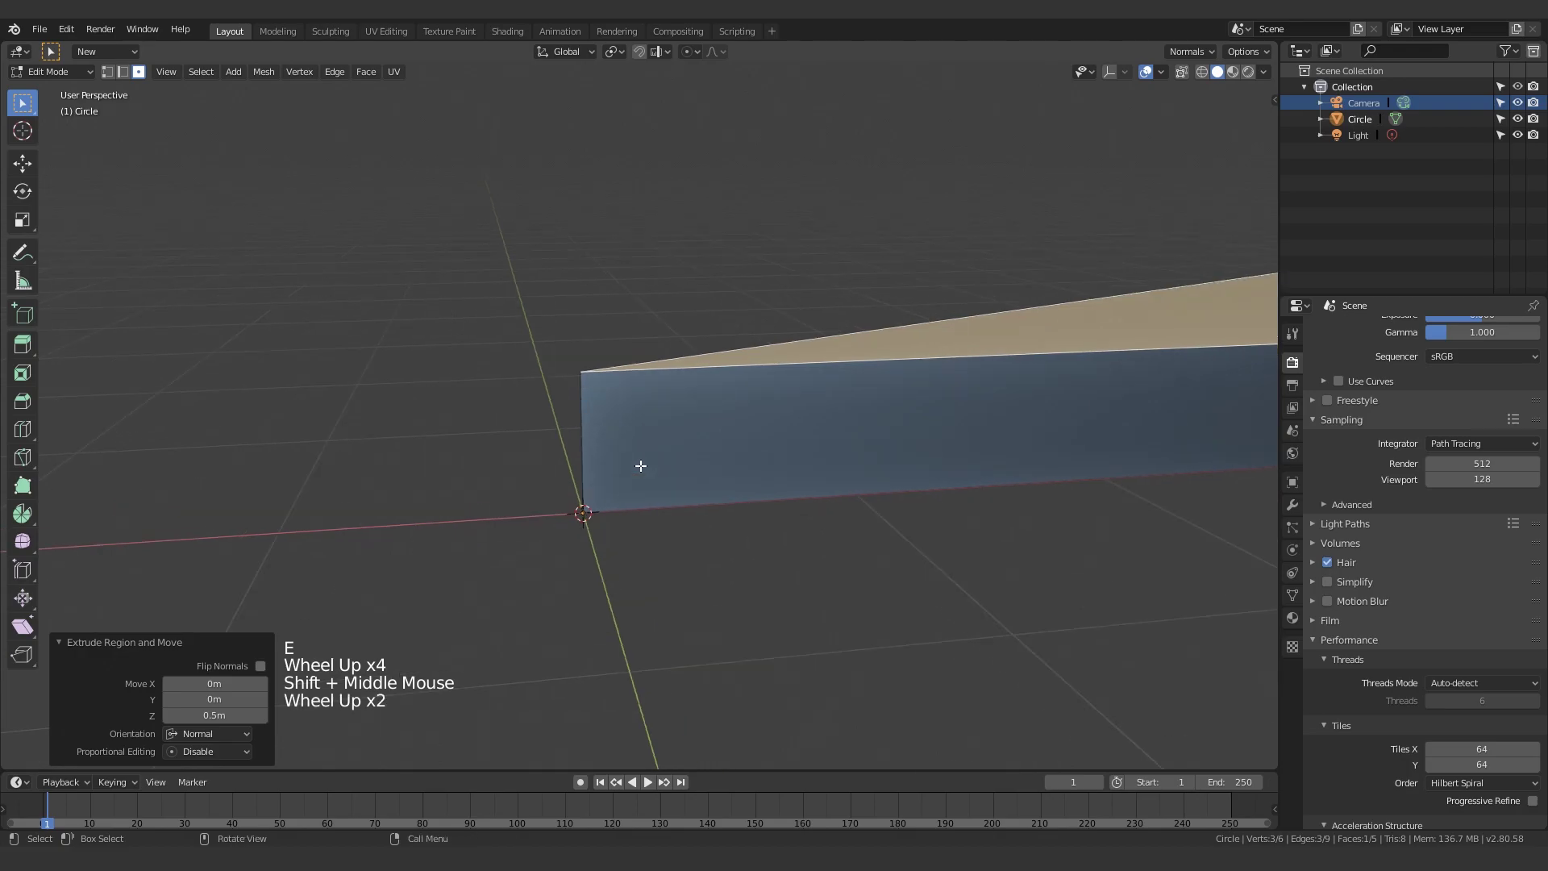
{"action": "key", "text": "shift+a"}
{"action": "left_click", "coordinate": [467, 315]}
{"action": "key", "text": "Tab"}
{"action": "key", "text": "shift+a"}
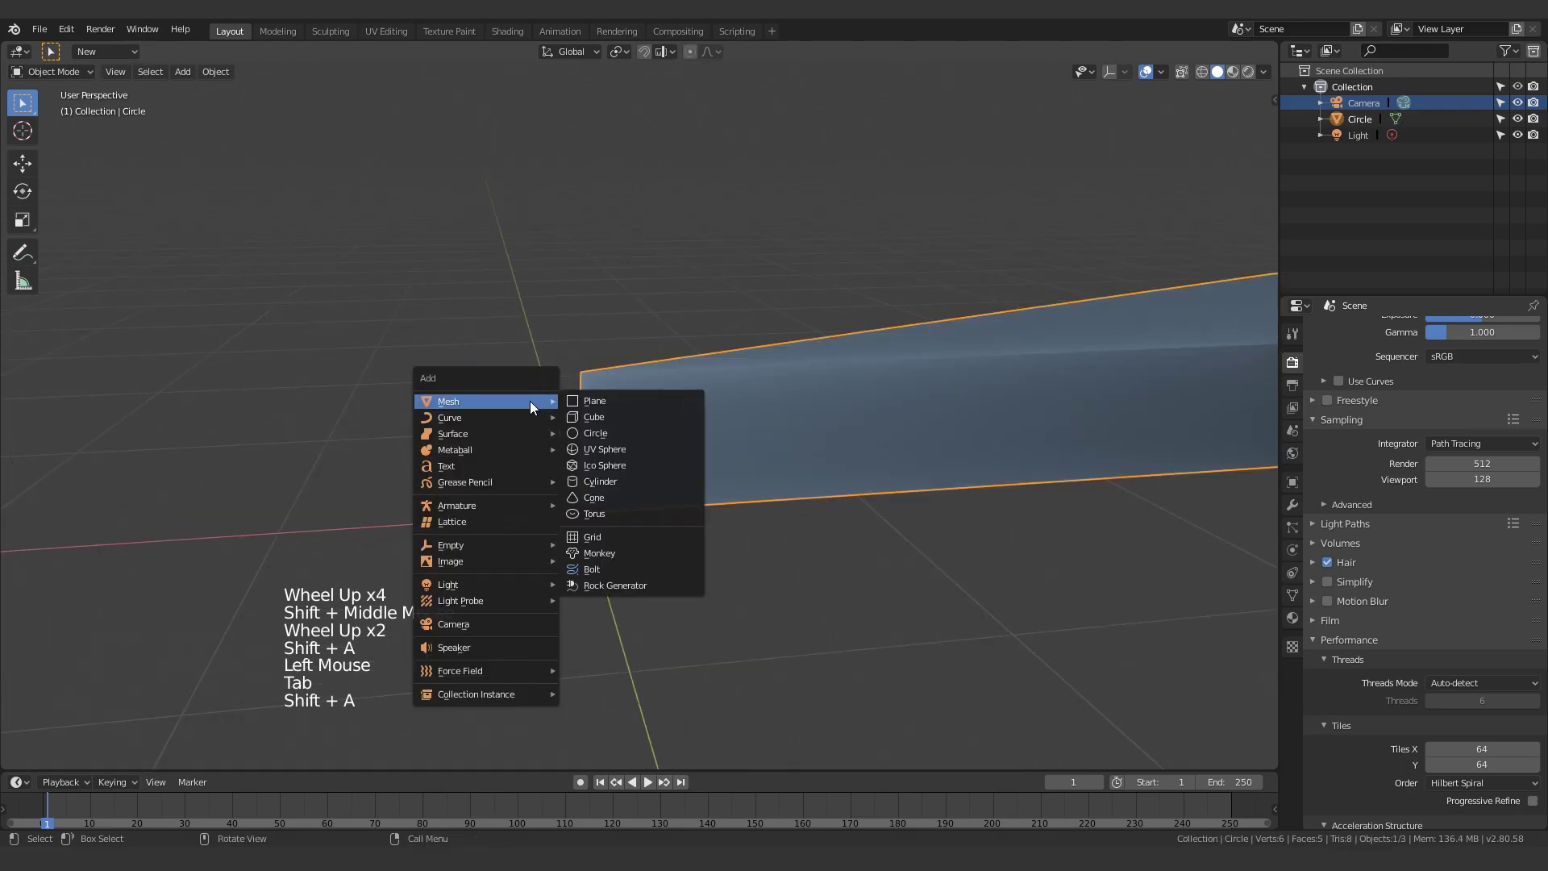
{"action": "mouse_move", "coordinate": [506, 544]}
{"action": "left_click", "coordinate": [618, 549]}
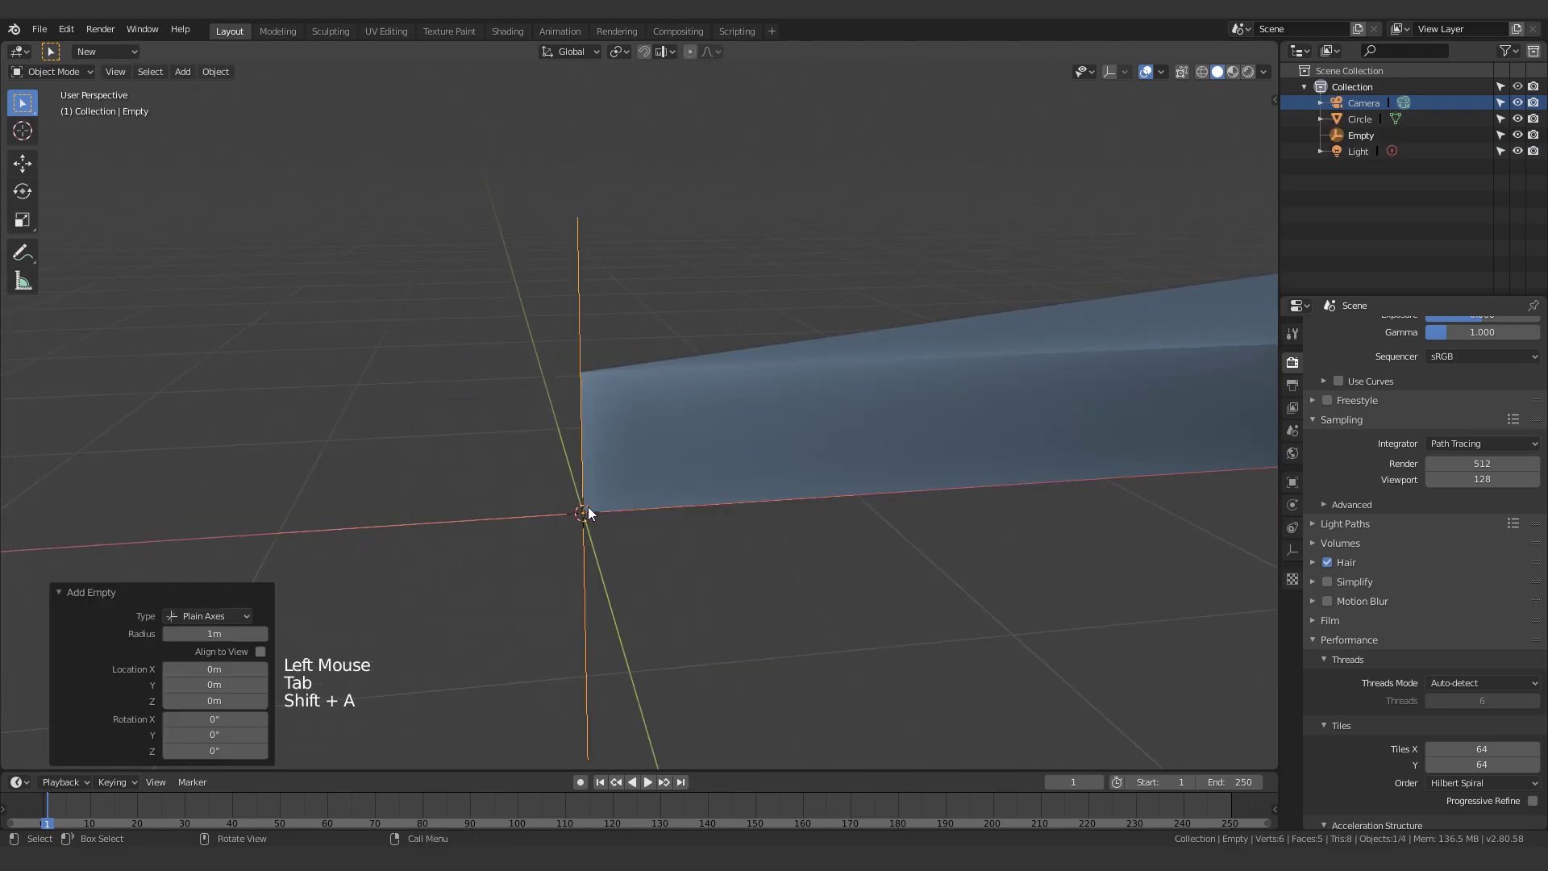
{"action": "key", "text": "g"}
{"action": "left_click", "coordinate": [588, 403]}
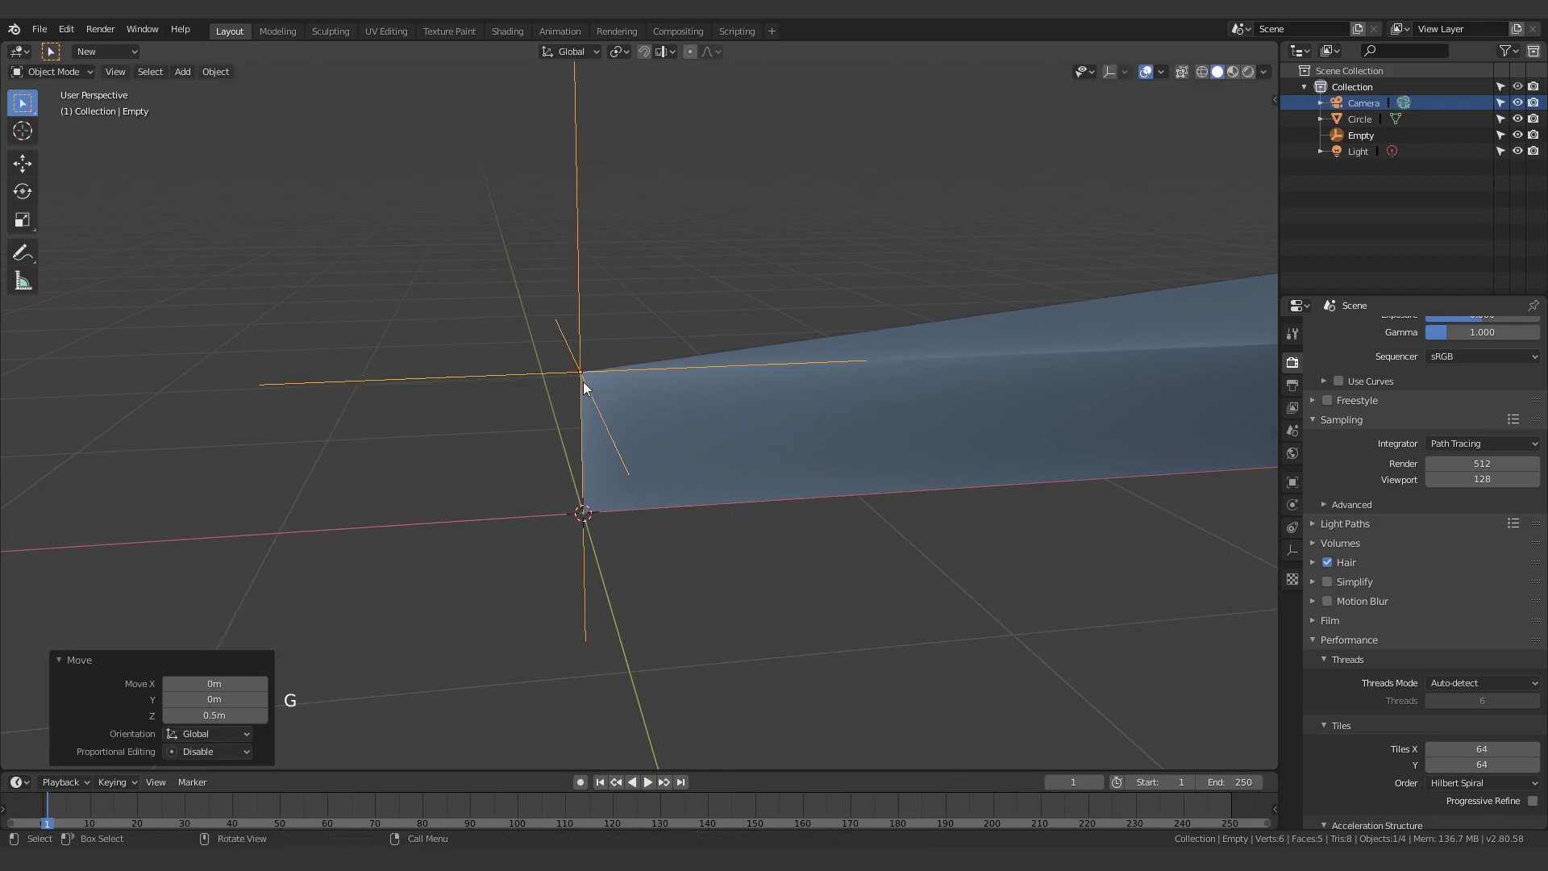
Step: Examine how the empty lines up with the wedge's upper tip
{"action": "middle_click_drag", "start_coordinate": [901, 436], "coordinate": [691, 314]}
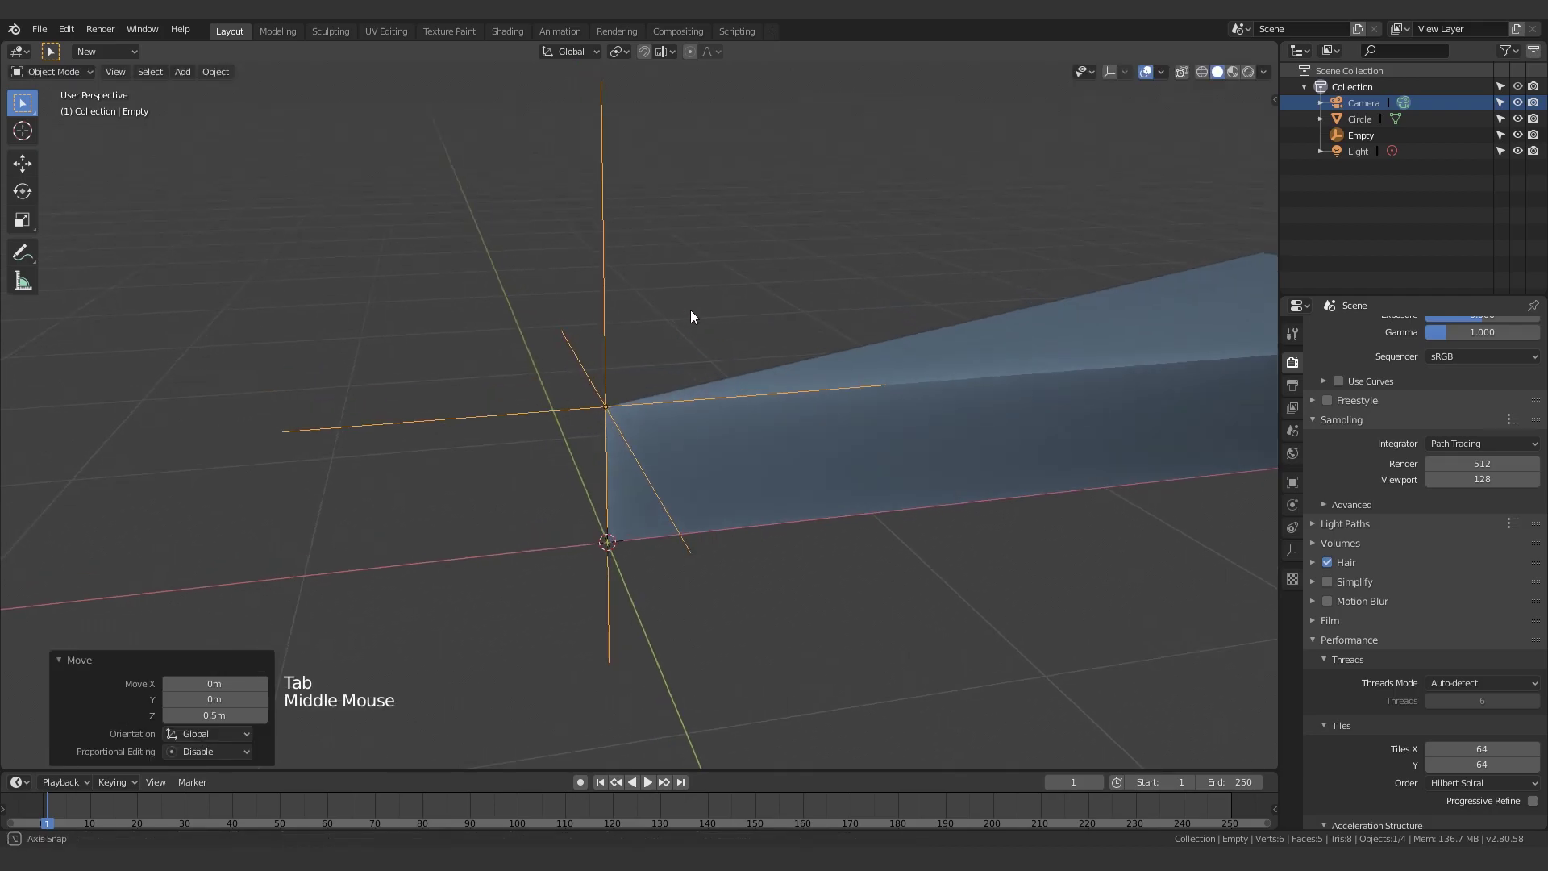
{"action": "scroll", "coordinate": [605, 419], "scroll_direction": "up", "scroll_amount": 2}
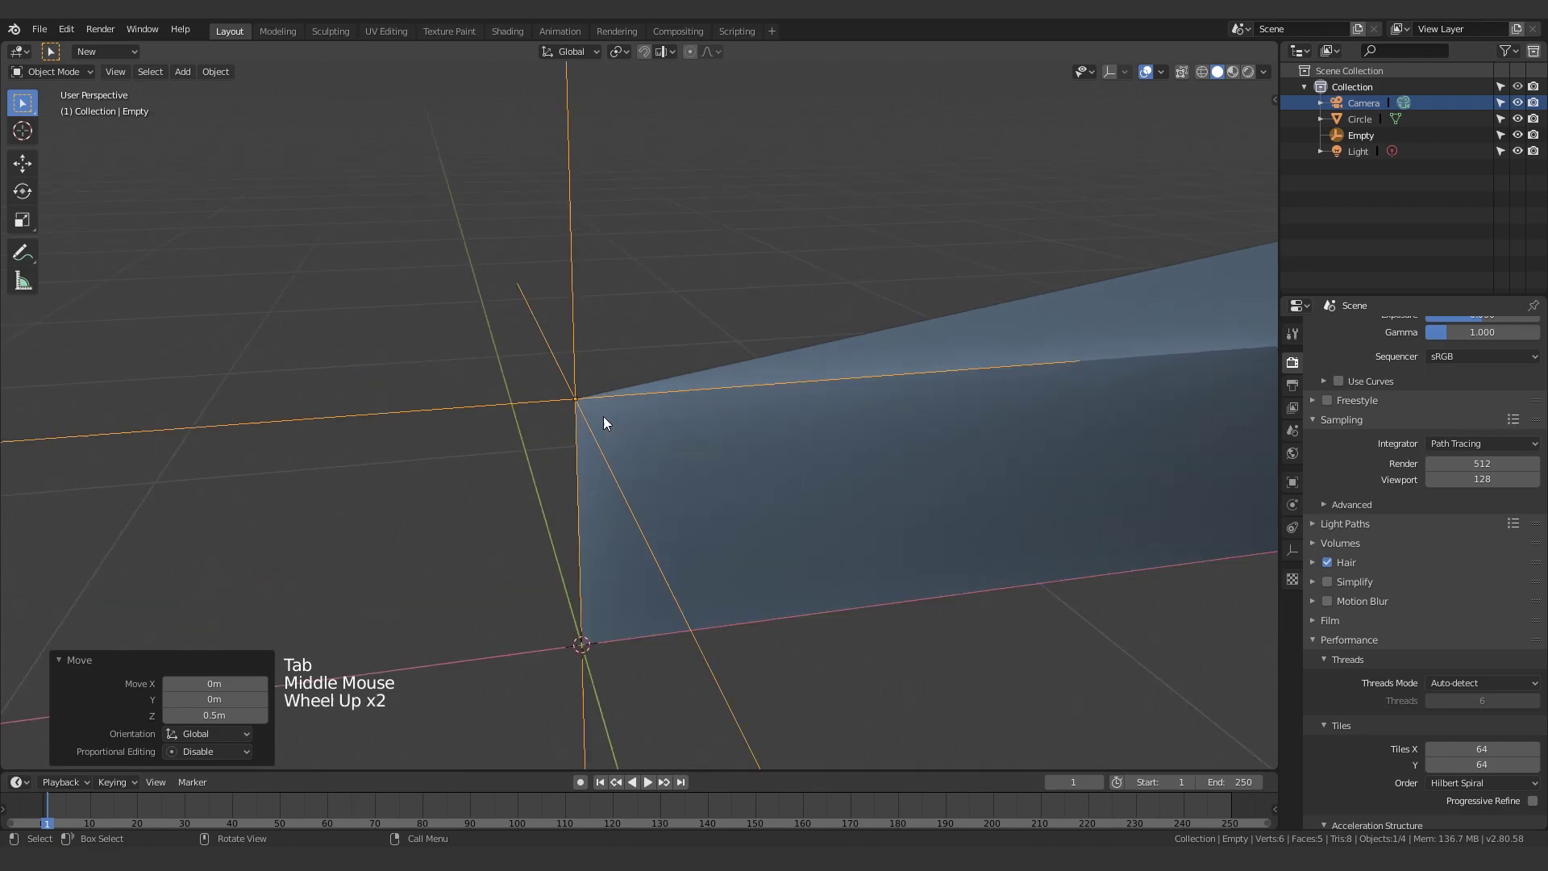
{"action": "left_click", "coordinate": [936, 474]}
{"action": "scroll", "coordinate": [924, 460], "scroll_direction": "down", "scroll_amount": 3}
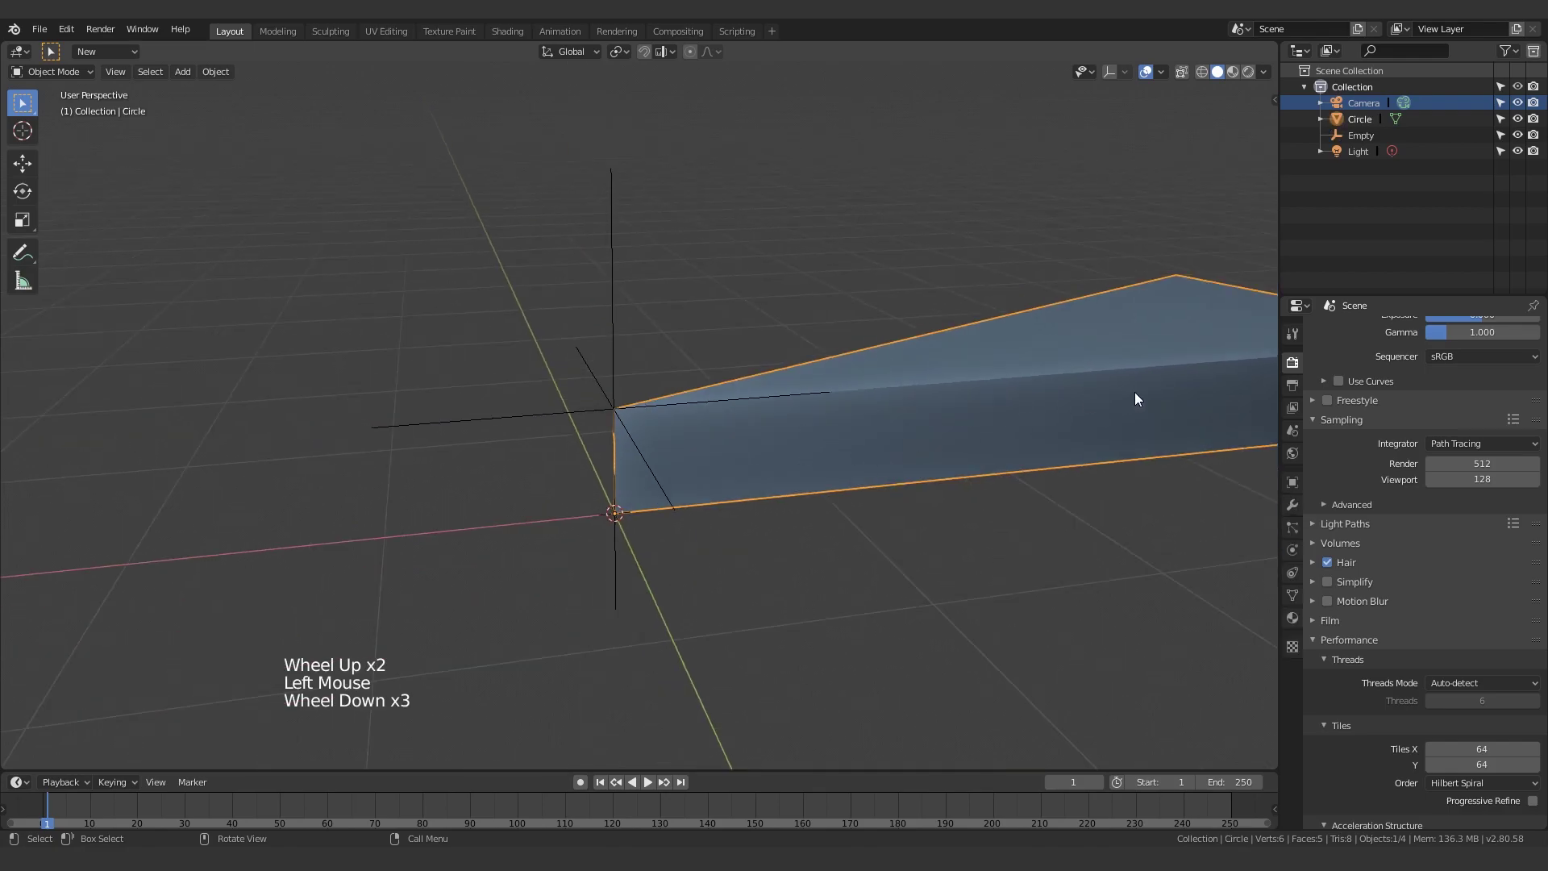
{"action": "scroll", "coordinate": [583, 548], "scroll_direction": "up", "scroll_amount": 3}
{"action": "left_click", "coordinate": [594, 356]}
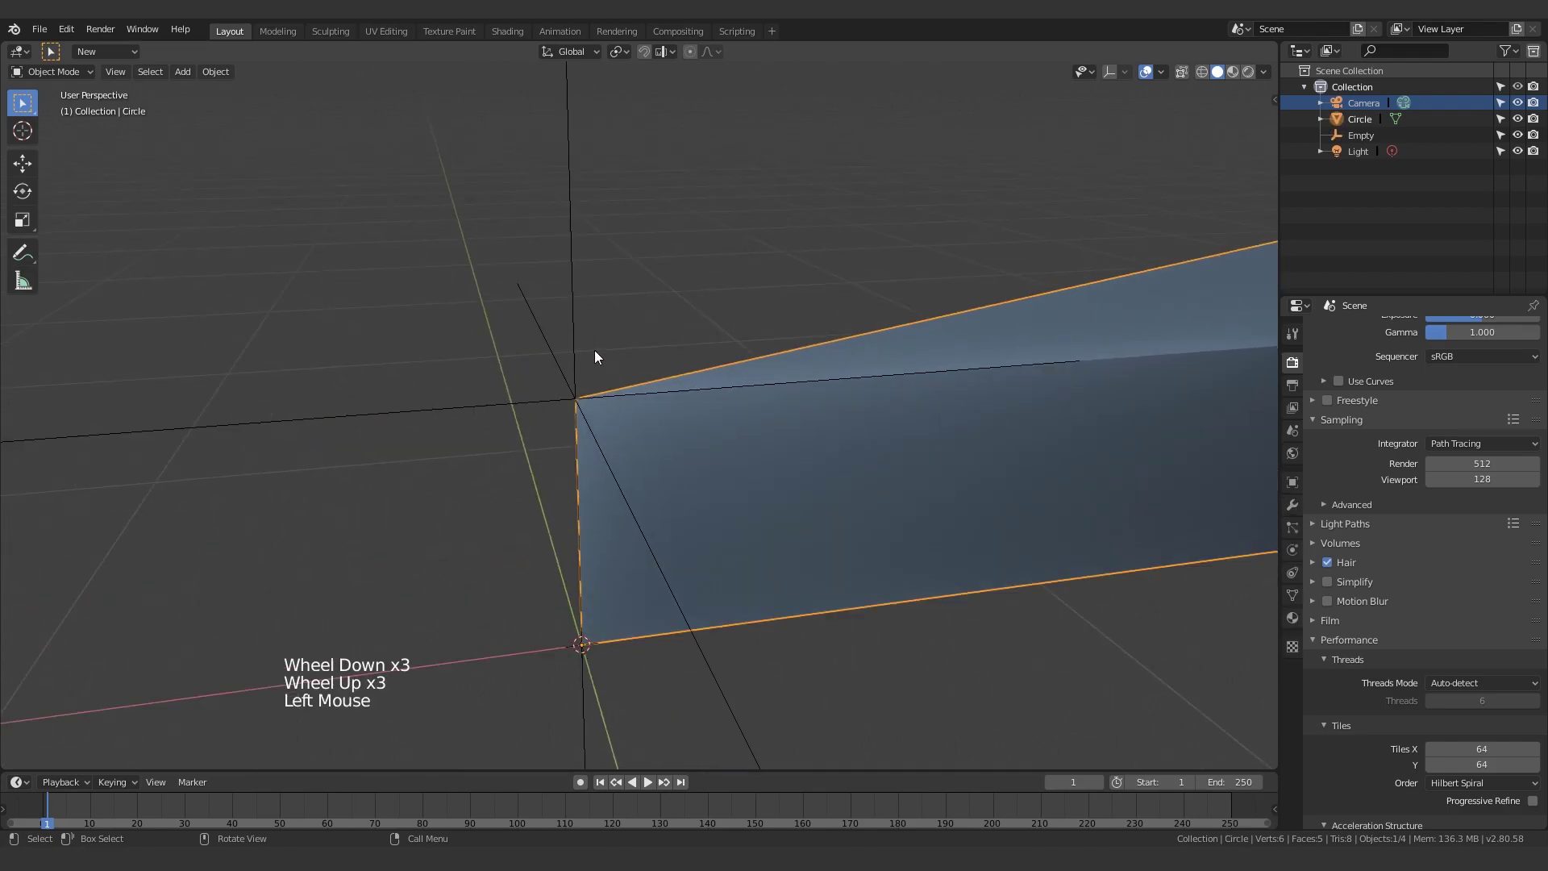
{"action": "left_click", "coordinate": [574, 343]}
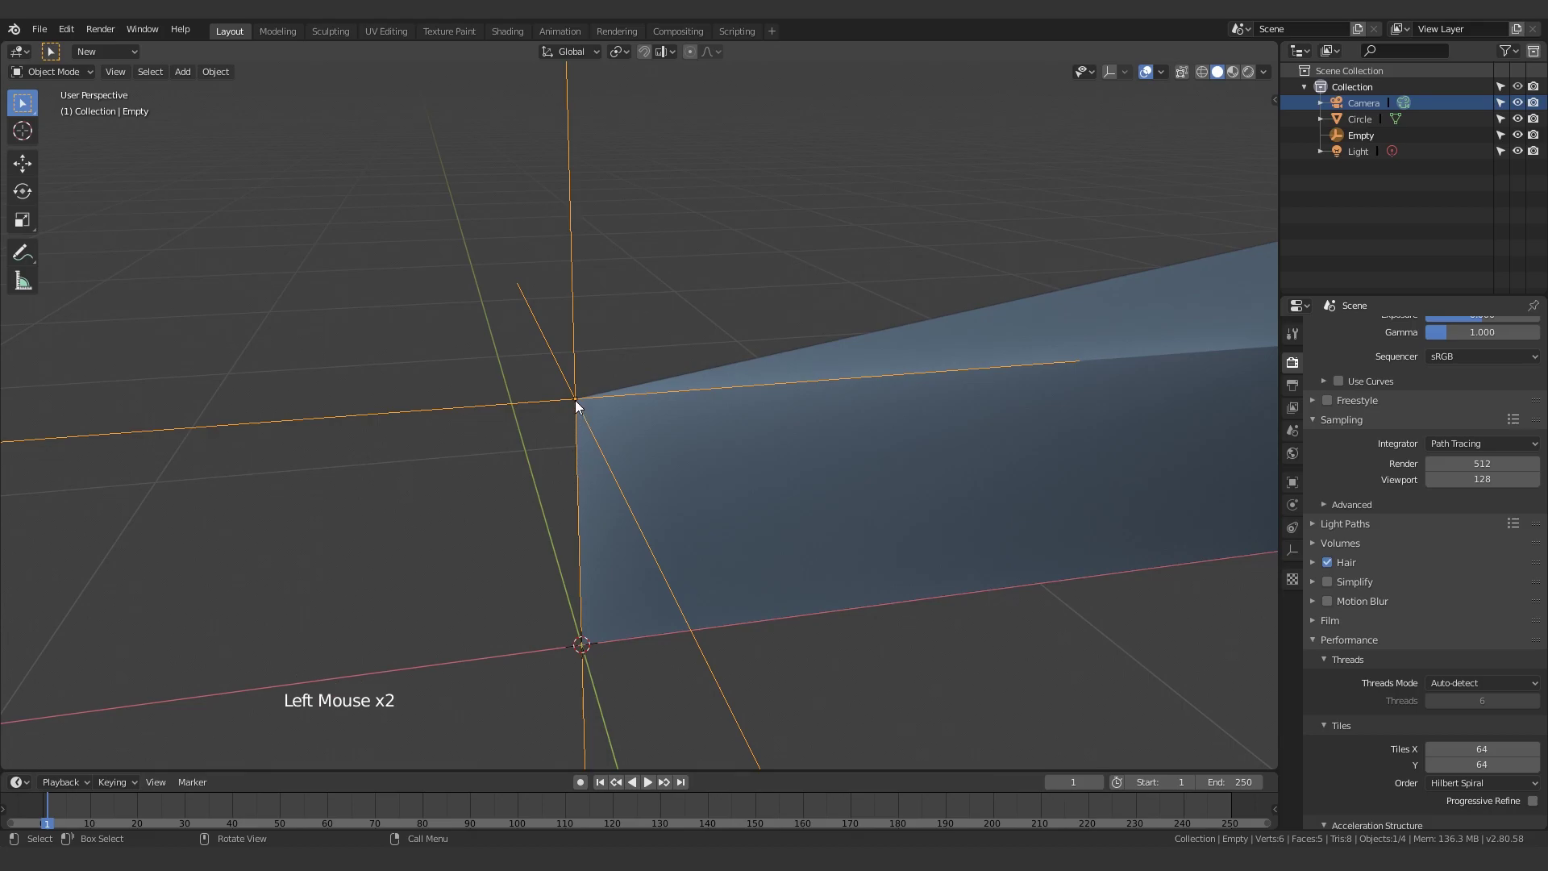
{"action": "scroll", "coordinate": [576, 401], "scroll_direction": "down", "scroll_amount": 2}
{"action": "scroll", "coordinate": [589, 405], "scroll_direction": "down", "scroll_amount": 1}
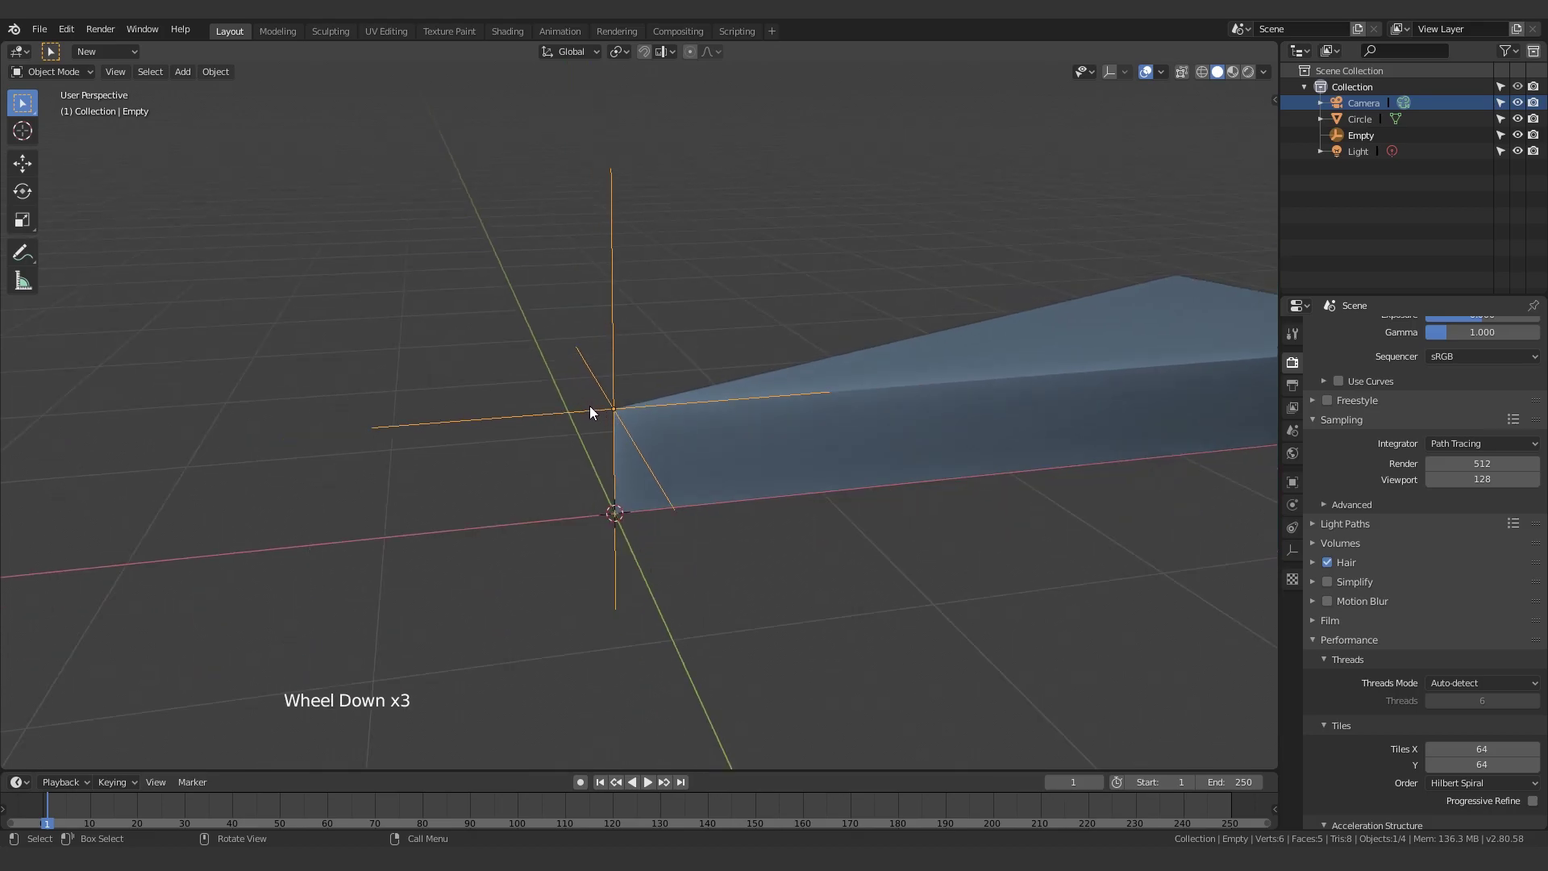
Step: Add an Array modifier to the wedge
{"action": "left_click", "coordinate": [787, 507]}
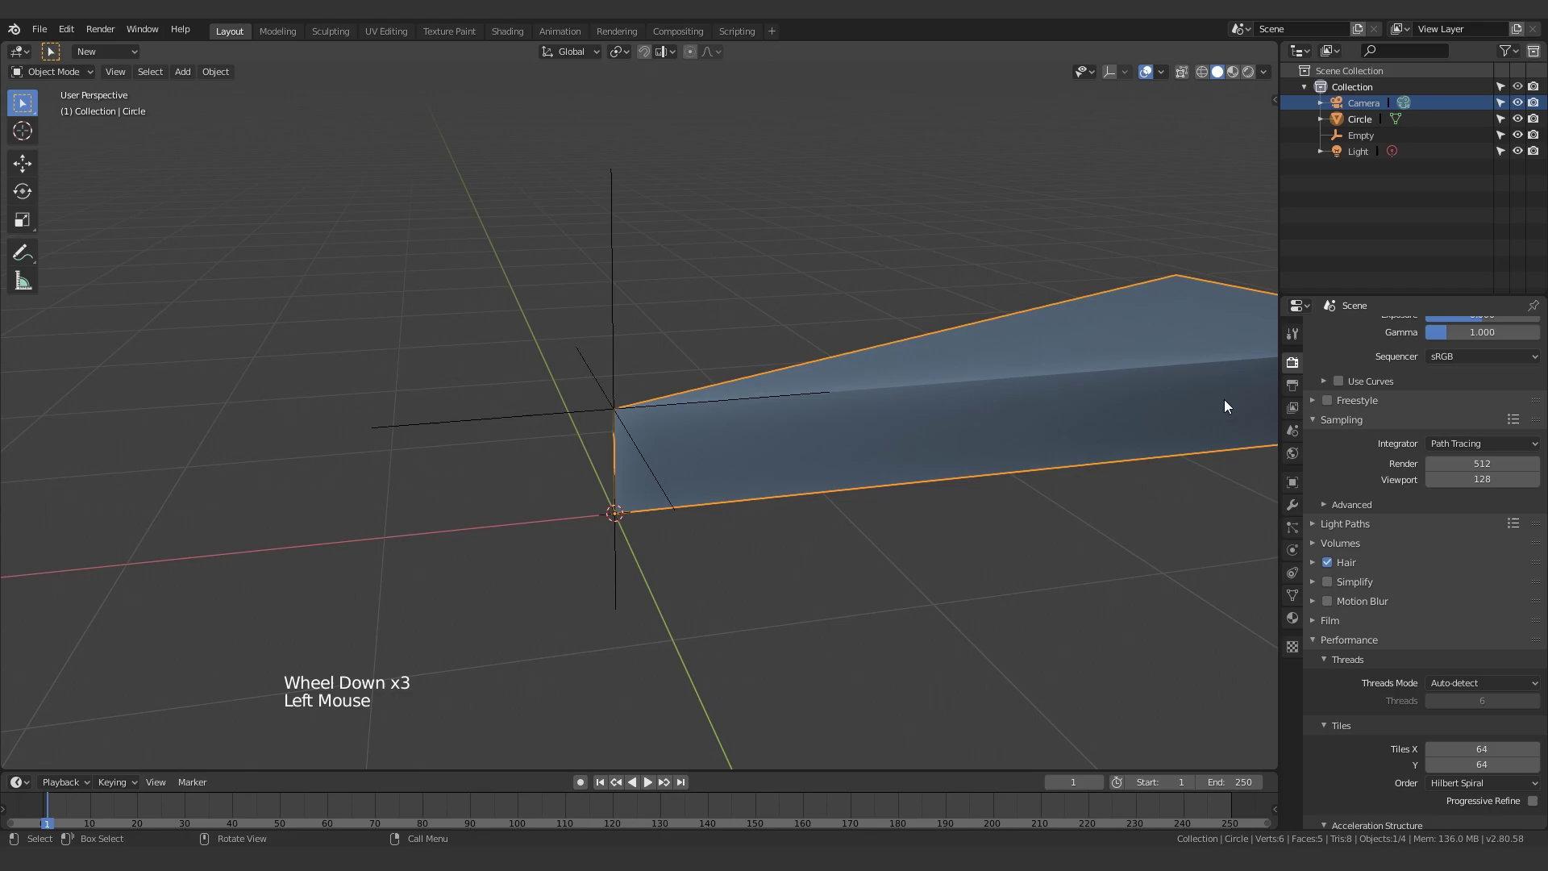
{"action": "left_click", "coordinate": [1293, 505]}
{"action": "left_click", "coordinate": [1340, 332]}
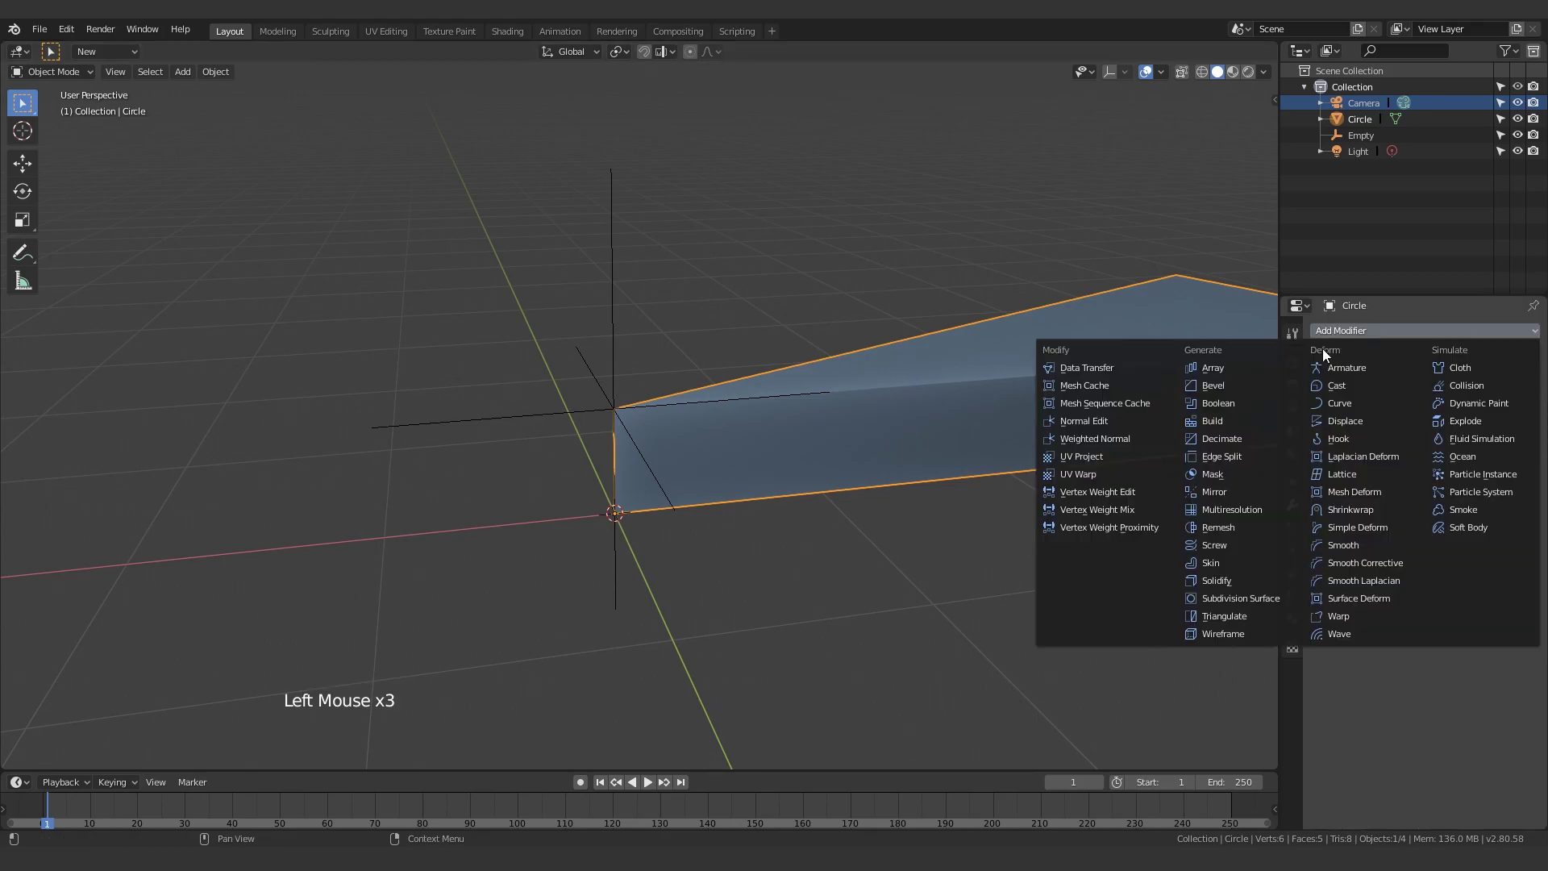
{"action": "left_click", "coordinate": [1221, 368]}
{"action": "middle_click_drag", "start_coordinate": [808, 380], "coordinate": [975, 445], "text": "shift"}
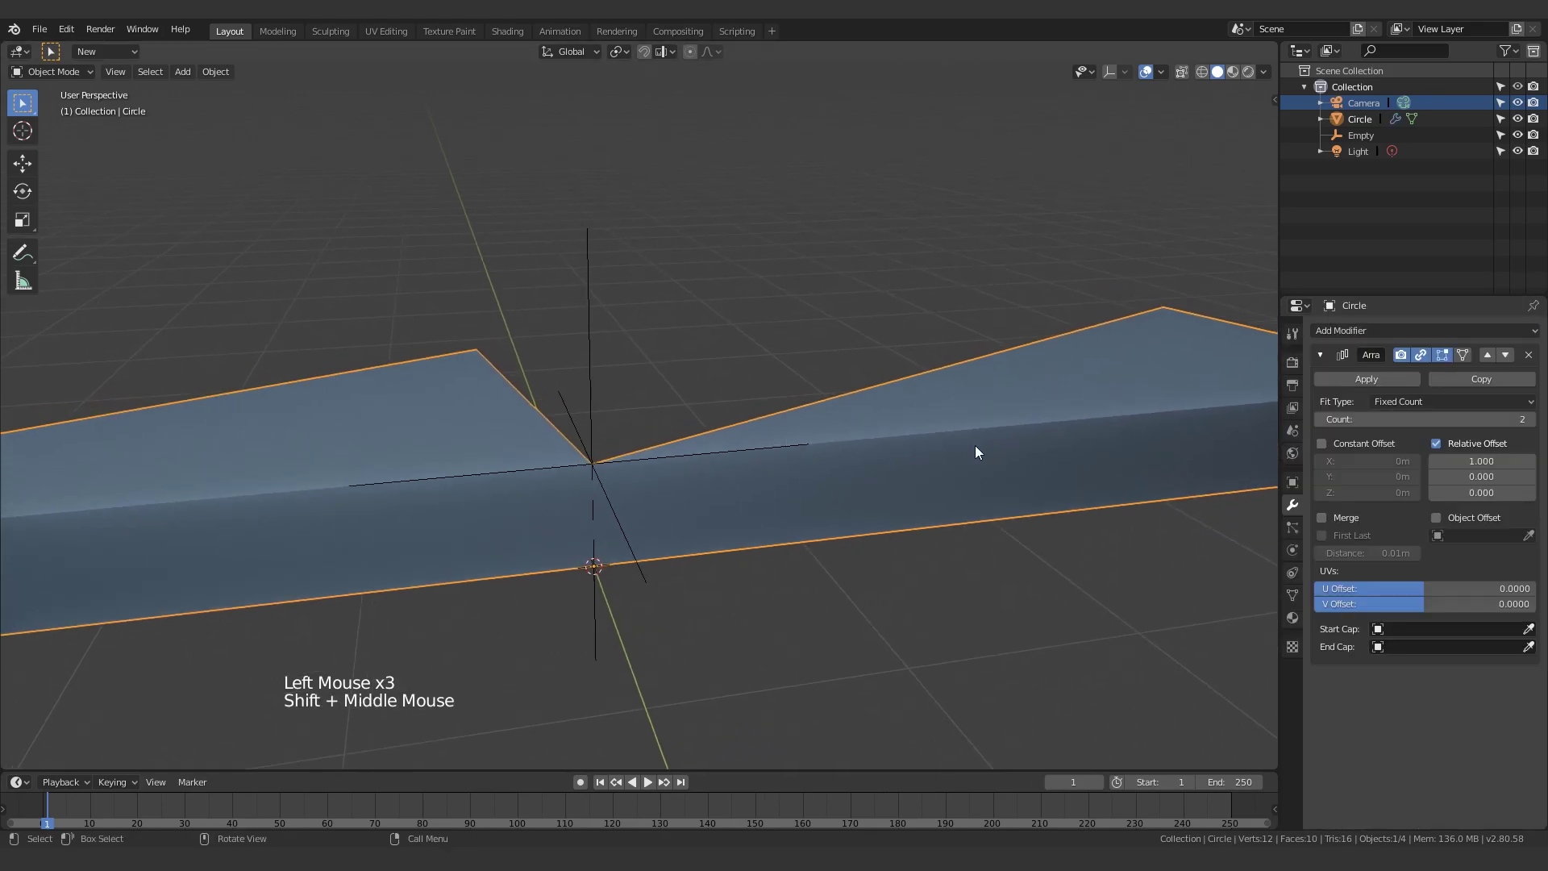
Step: Turn off the array's Relative Offset and enable Object Offset with the Empty as its object
{"action": "left_click", "coordinate": [1435, 444]}
{"action": "left_click", "coordinate": [1436, 518]}
{"action": "left_click", "coordinate": [1528, 536]}
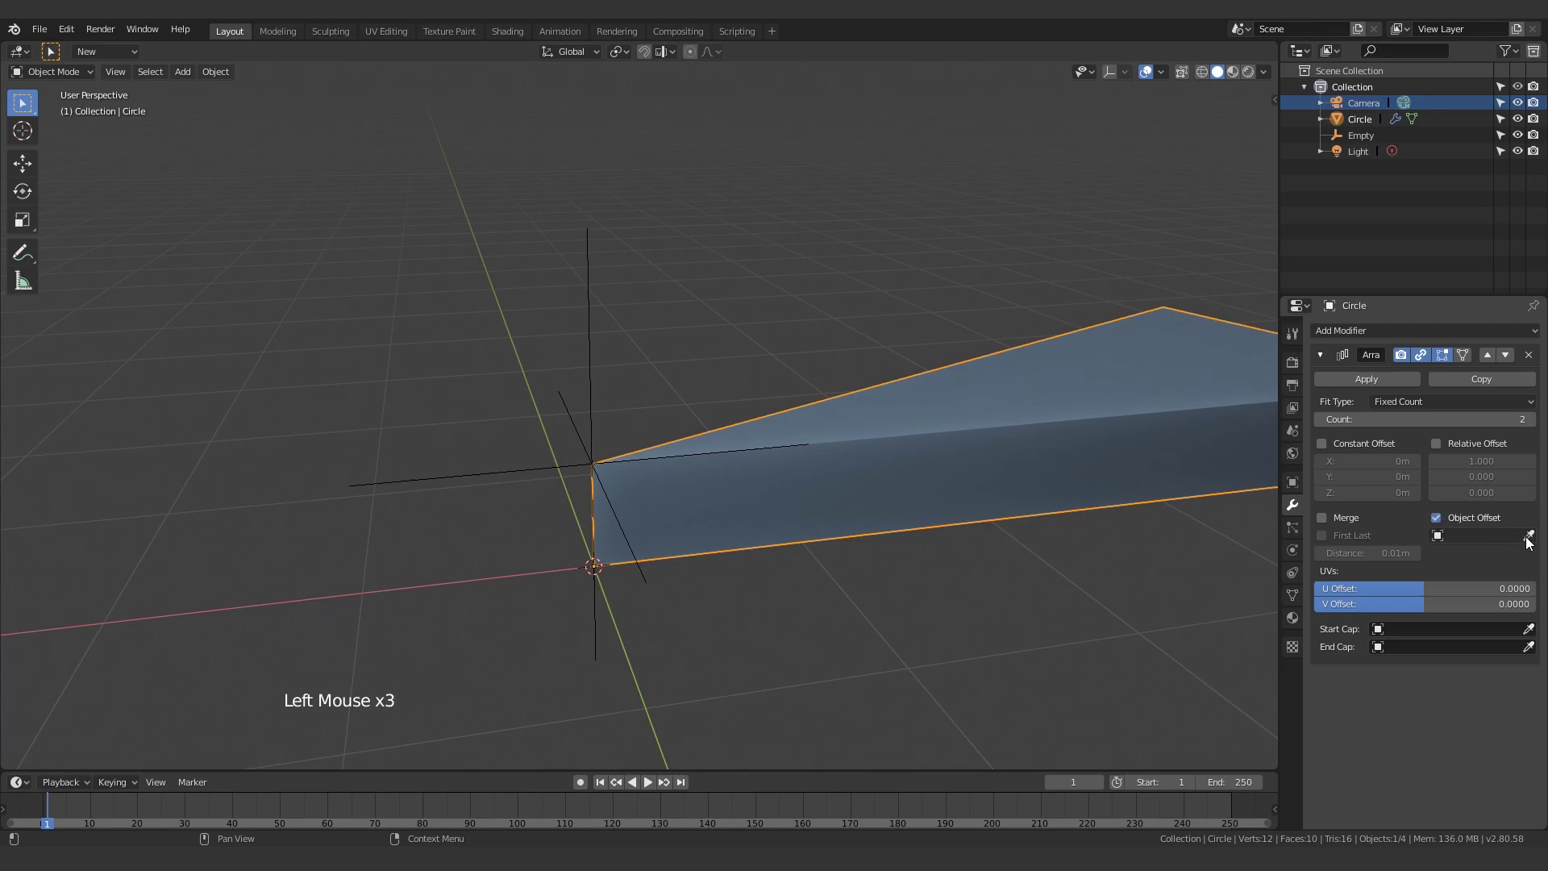
{"action": "left_click", "coordinate": [601, 366]}
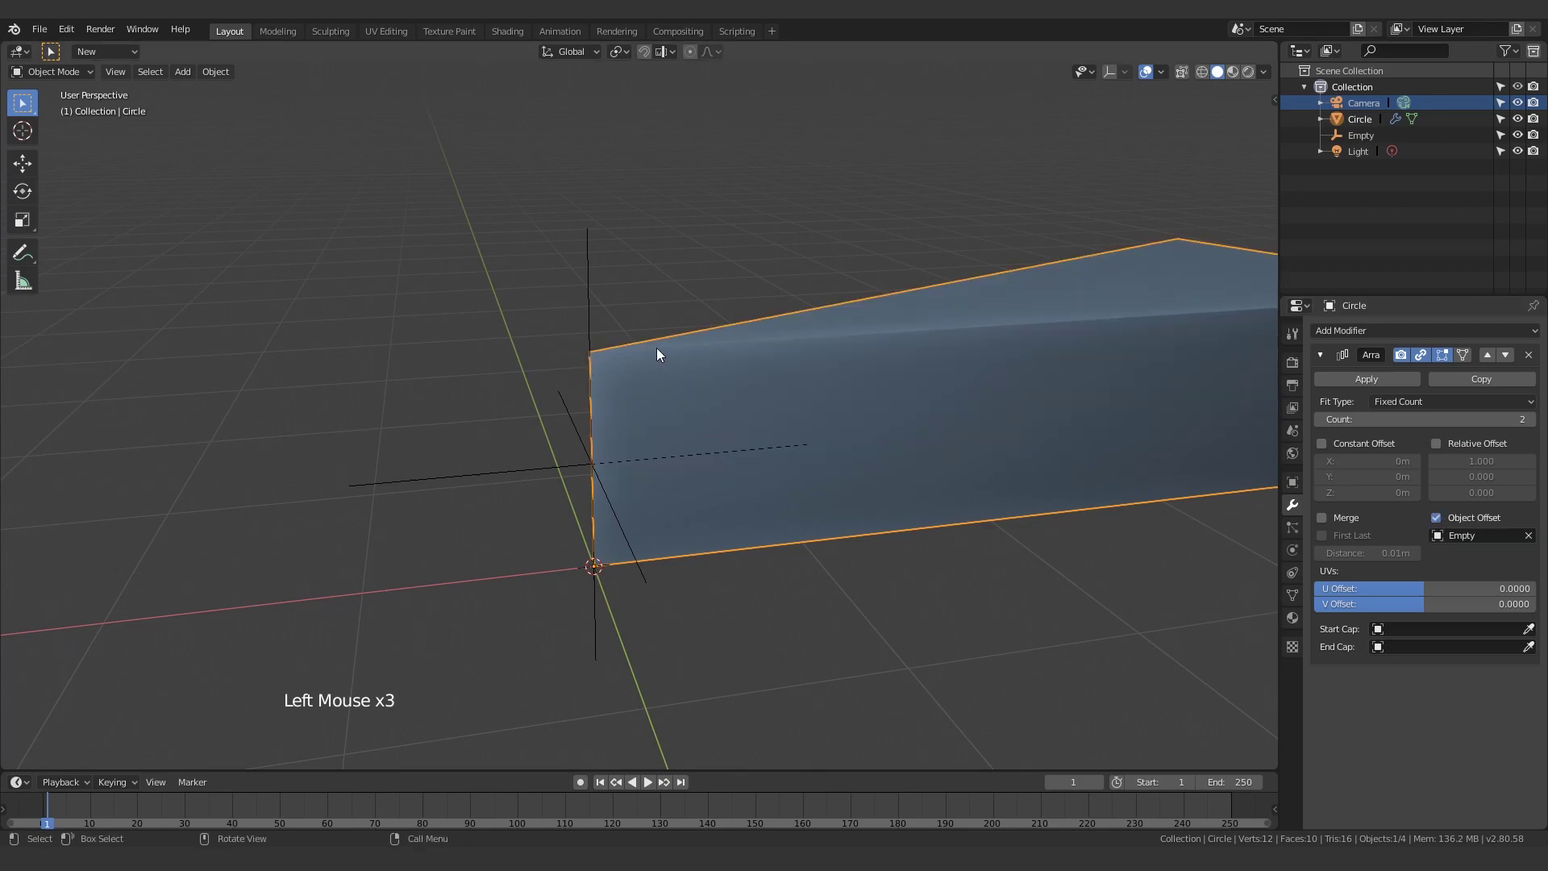
{"action": "scroll", "coordinate": [657, 347], "scroll_direction": "down", "scroll_amount": 2}
{"action": "left_click", "coordinate": [656, 477]}
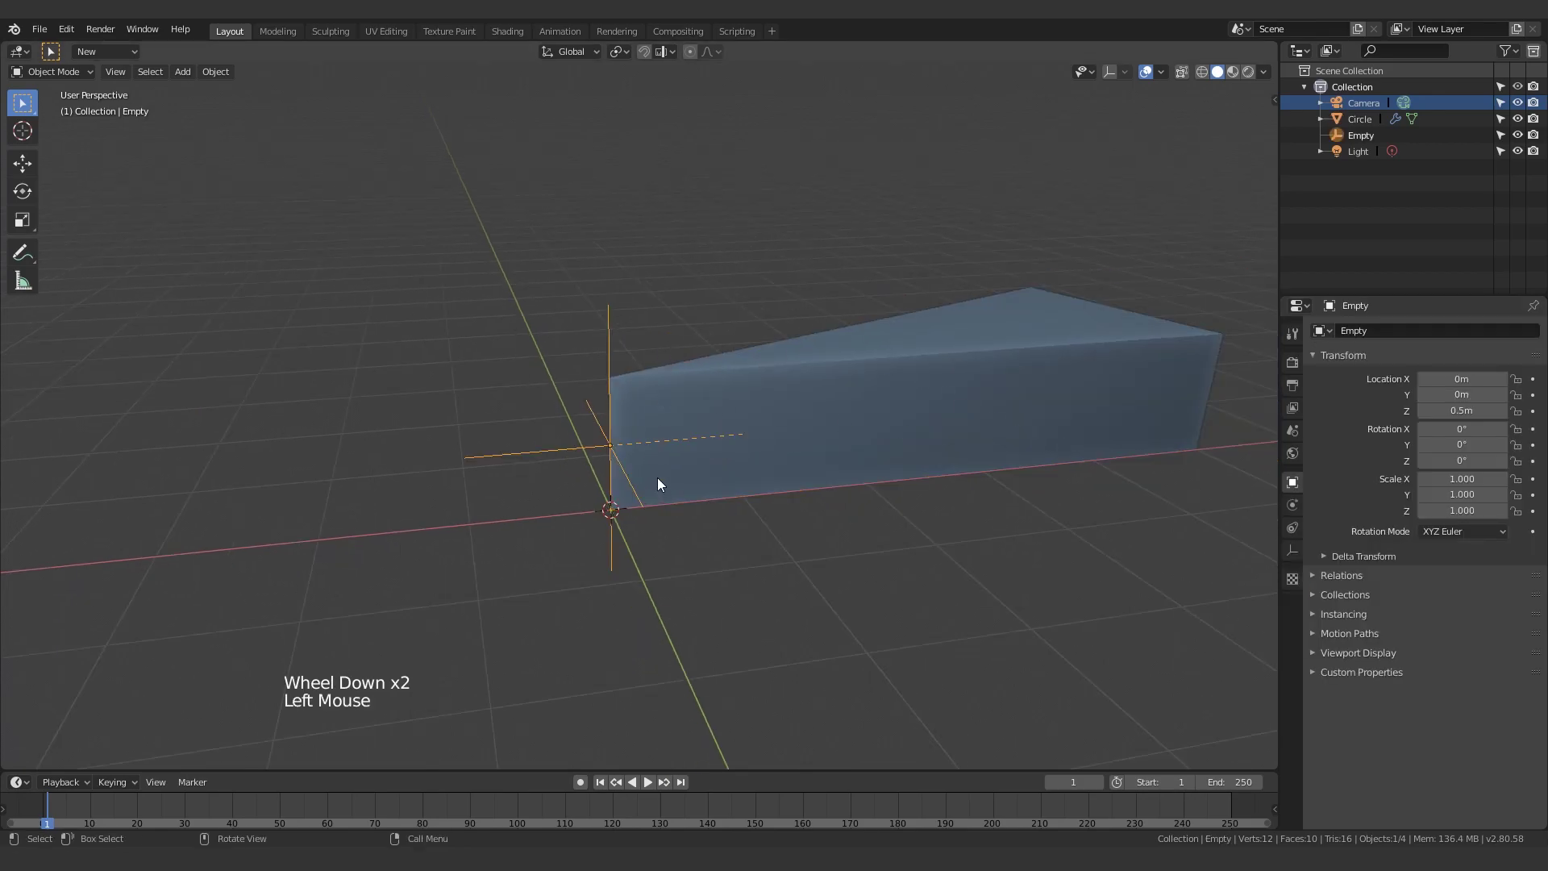
{"action": "key", "text": "g"}
{"action": "key", "text": "Escape"}
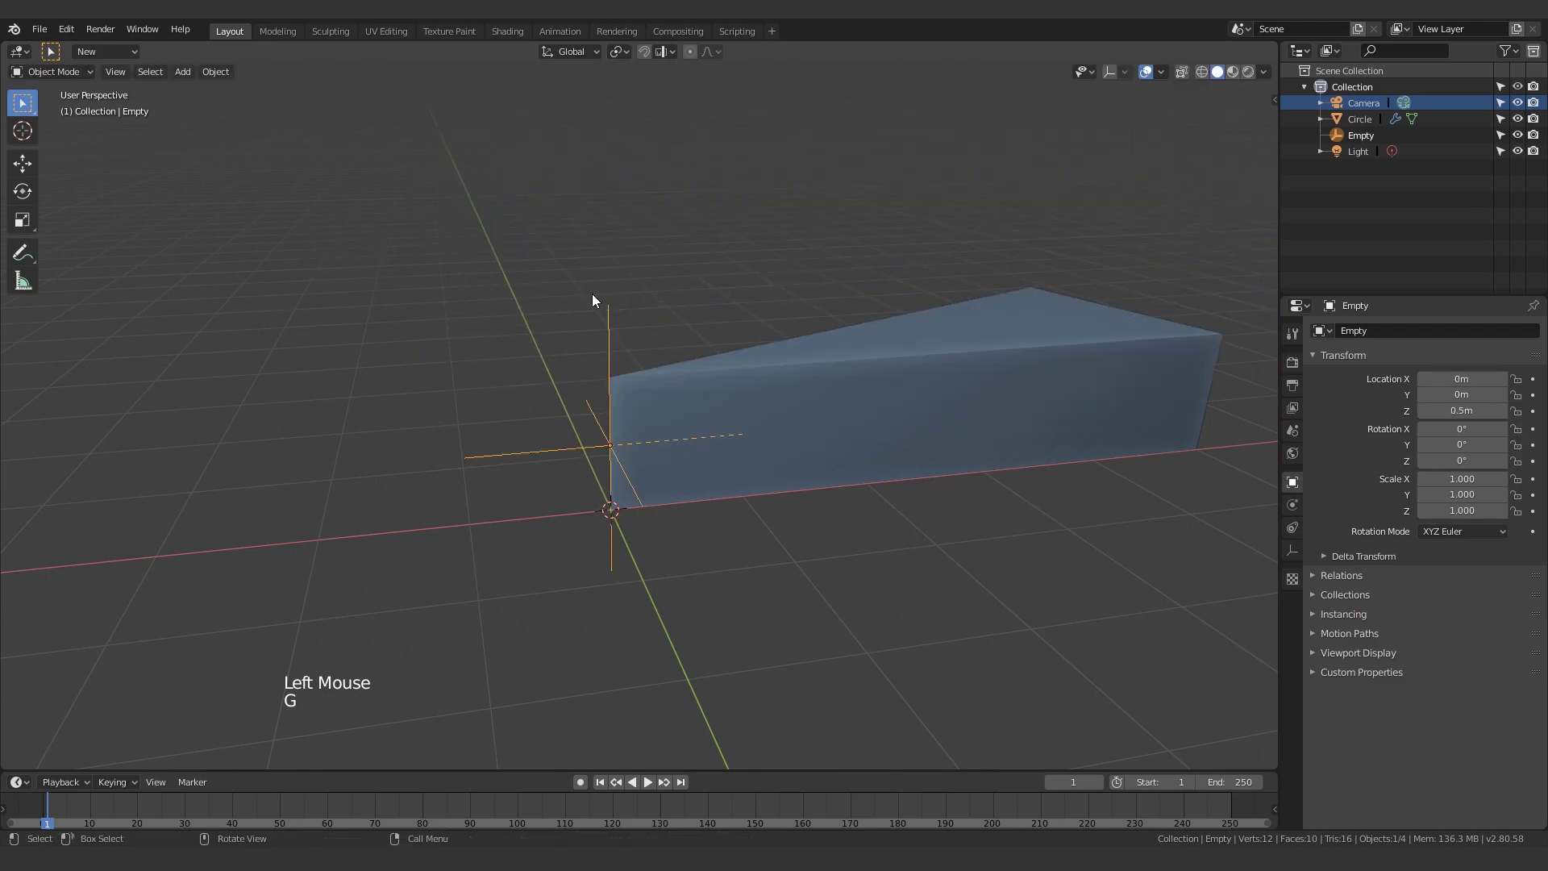
Step: Select the wedge and raise its Array modifier count to 24
{"action": "scroll", "coordinate": [591, 294], "scroll_direction": "down", "scroll_amount": 2}
{"action": "left_click", "coordinate": [749, 391]}
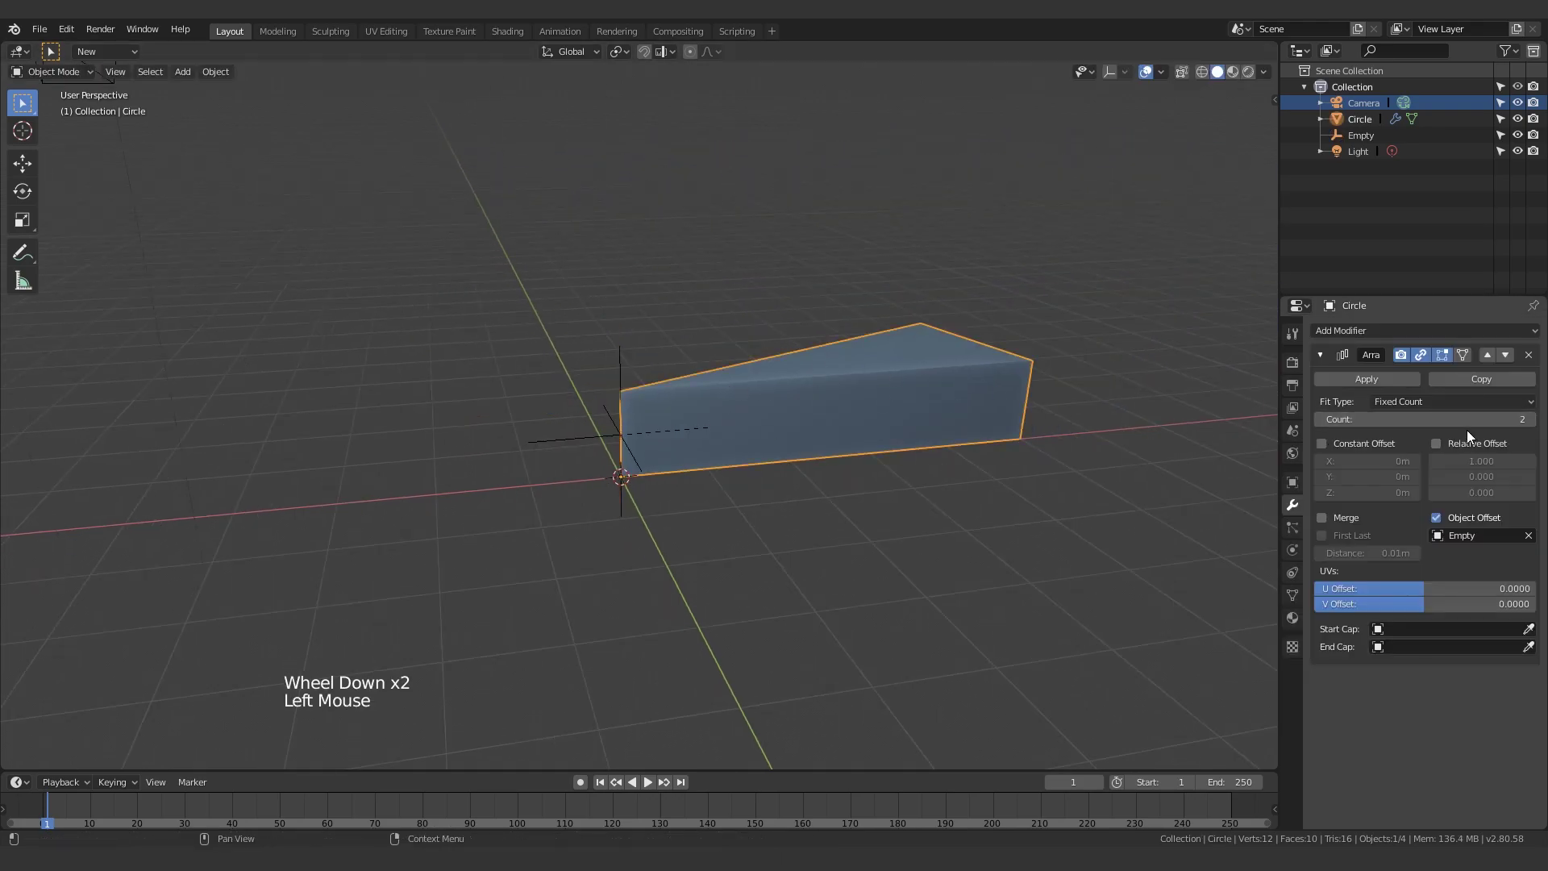
{"action": "left_click_drag", "start_coordinate": [1419, 420], "coordinate": [1492, 420]}
{"action": "middle_click_drag", "start_coordinate": [1077, 405], "coordinate": [709, 416]}
{"action": "scroll", "coordinate": [709, 416], "scroll_direction": "down", "scroll_amount": 2}
{"action": "scroll", "coordinate": [709, 413], "scroll_direction": "down", "scroll_amount": 1}
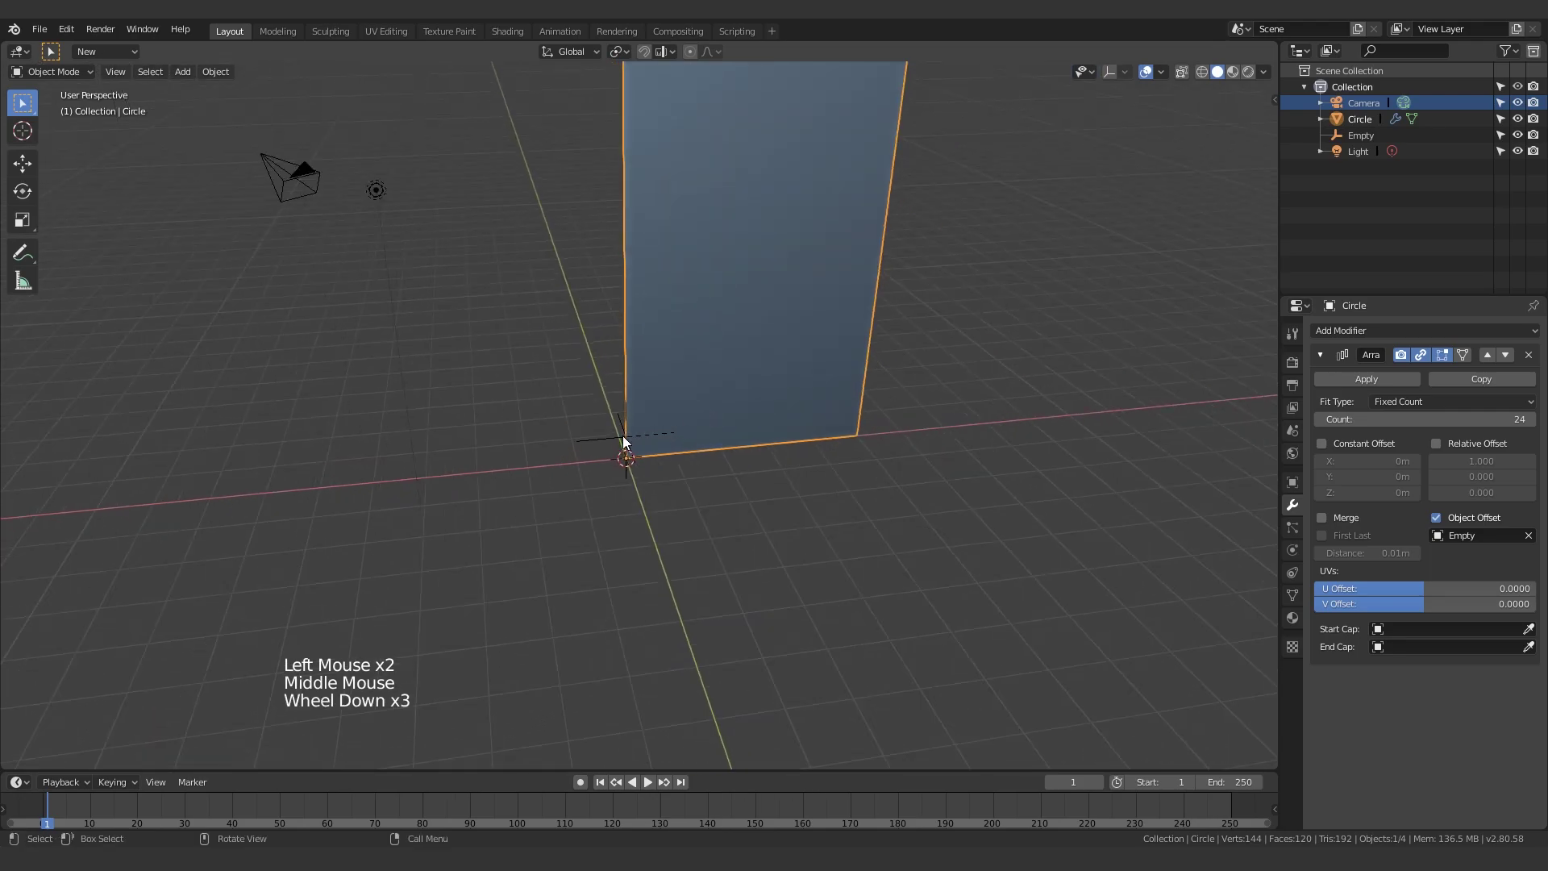
Step: Try moving the empty freely away from the wedge to spread the array copies, and undo the move
{"action": "left_click", "coordinate": [623, 436]}
{"action": "key", "text": "g"}
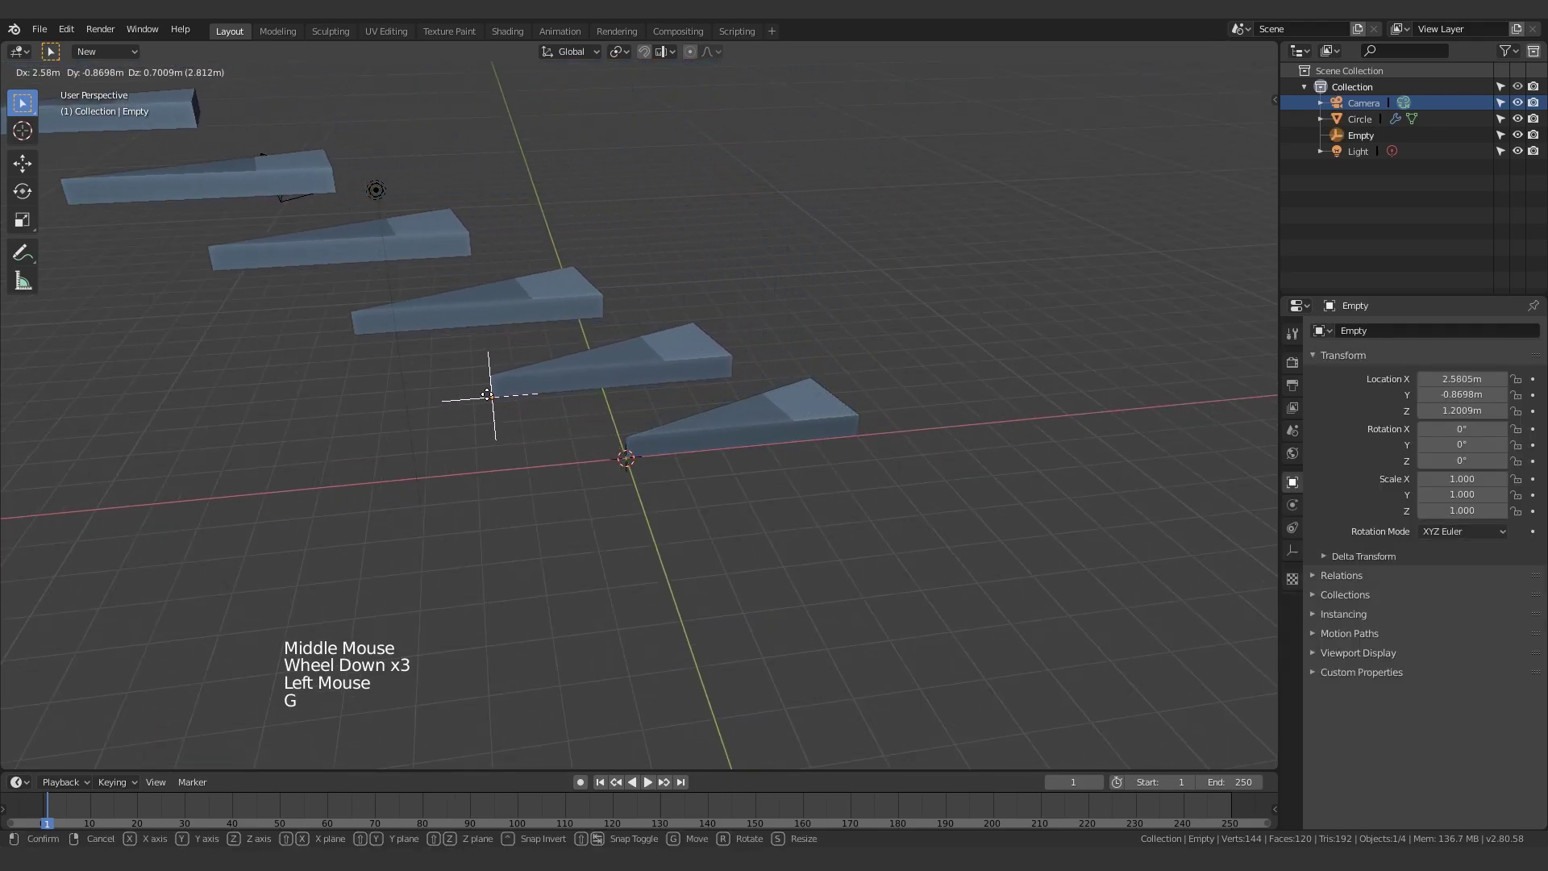
{"action": "left_click", "coordinate": [517, 397]}
{"action": "scroll", "coordinate": [517, 390], "scroll_direction": "down", "scroll_amount": 11}
{"action": "key", "text": "ctrl+z"}
{"action": "scroll", "coordinate": [535, 404], "scroll_direction": "up", "scroll_amount": 14}
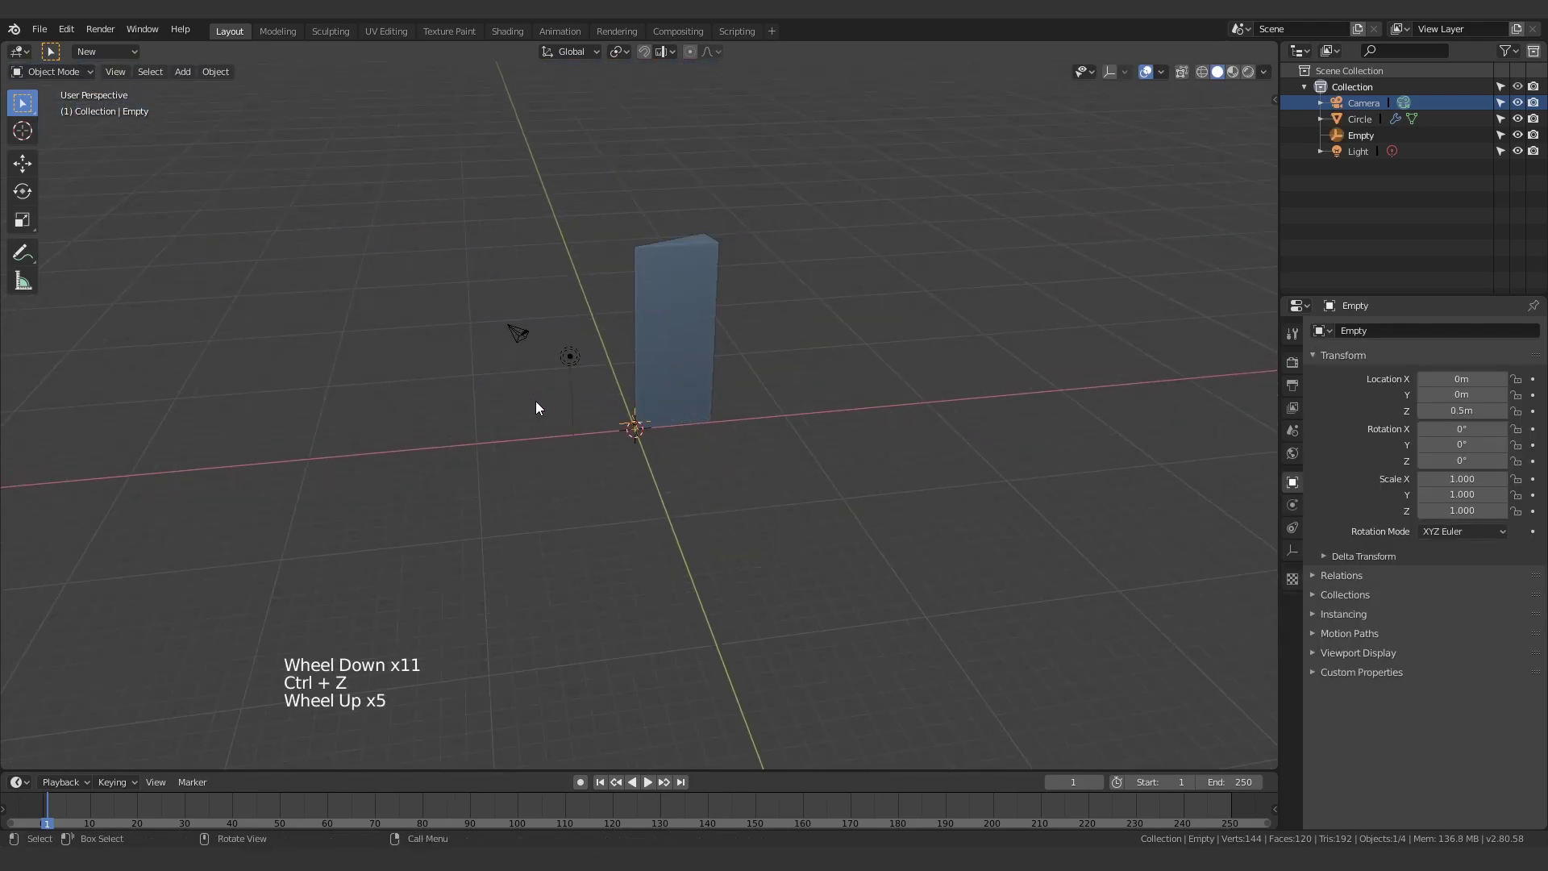
Step: Try rotating the empty about 9.81° around Z to fan out the array copies, and undo the rotation
{"action": "scroll", "coordinate": [667, 394], "scroll_direction": "up", "scroll_amount": 1, "text": "shift"}
{"action": "scroll", "coordinate": [690, 419], "scroll_direction": "down", "scroll_amount": 1}
{"action": "middle_click_drag", "start_coordinate": [667, 395], "coordinate": [586, 193], "text": "shift"}
{"action": "scroll", "coordinate": [689, 414], "scroll_direction": "down", "scroll_amount": 1}
{"action": "key", "text": "r"}
{"action": "left_click", "coordinate": [674, 405]}
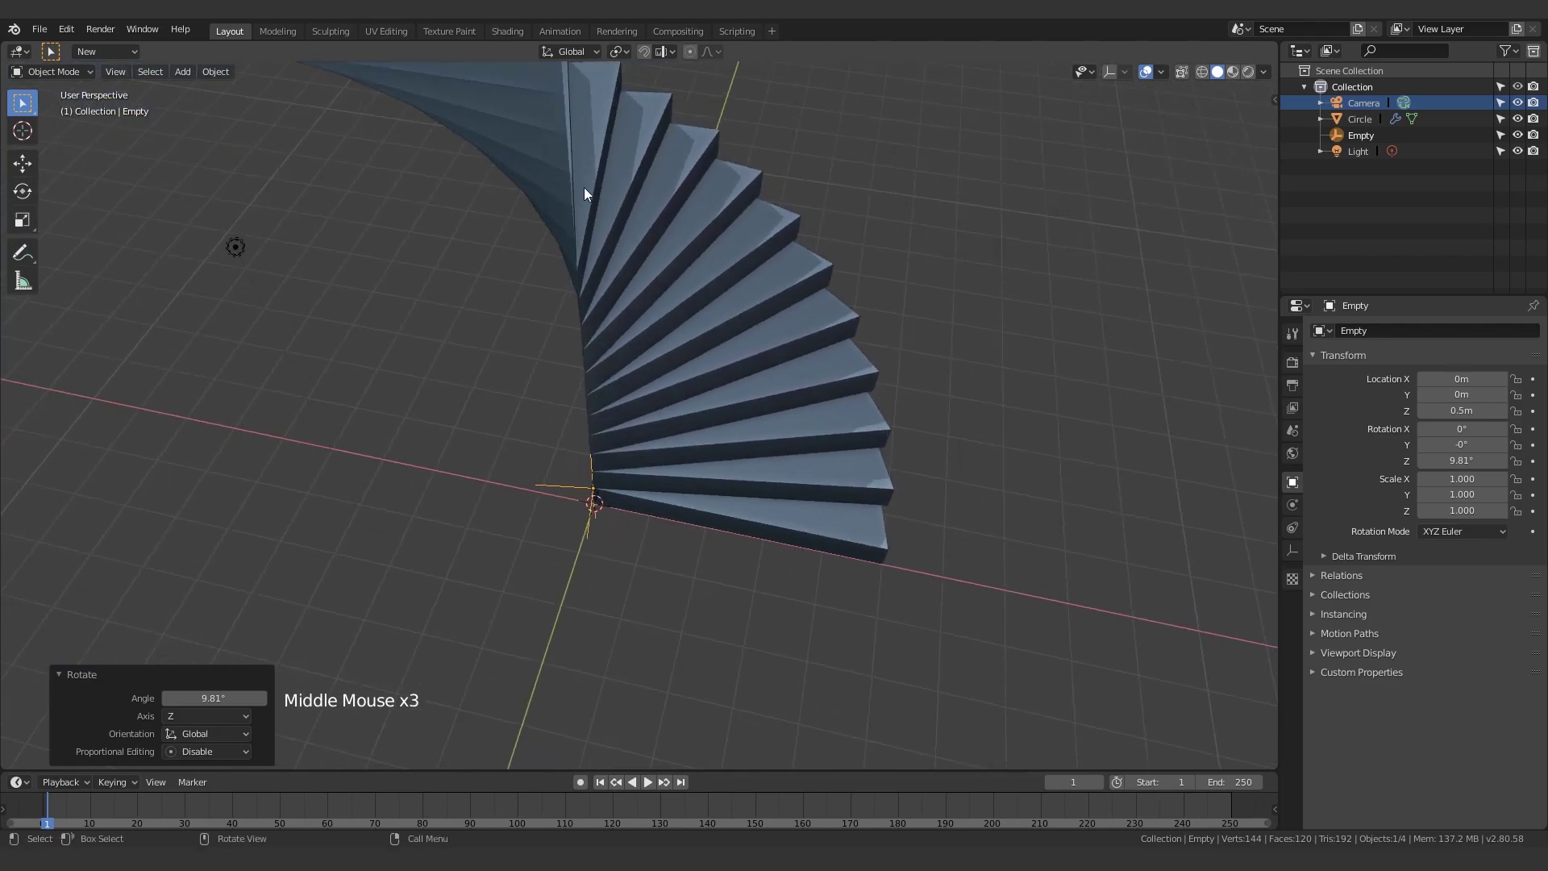
{"action": "middle_click_drag", "start_coordinate": [598, 498], "coordinate": [674, 359]}
{"action": "scroll", "coordinate": [685, 474], "scroll_direction": "up", "scroll_amount": 2}
{"action": "key", "text": "ctrl+z"}
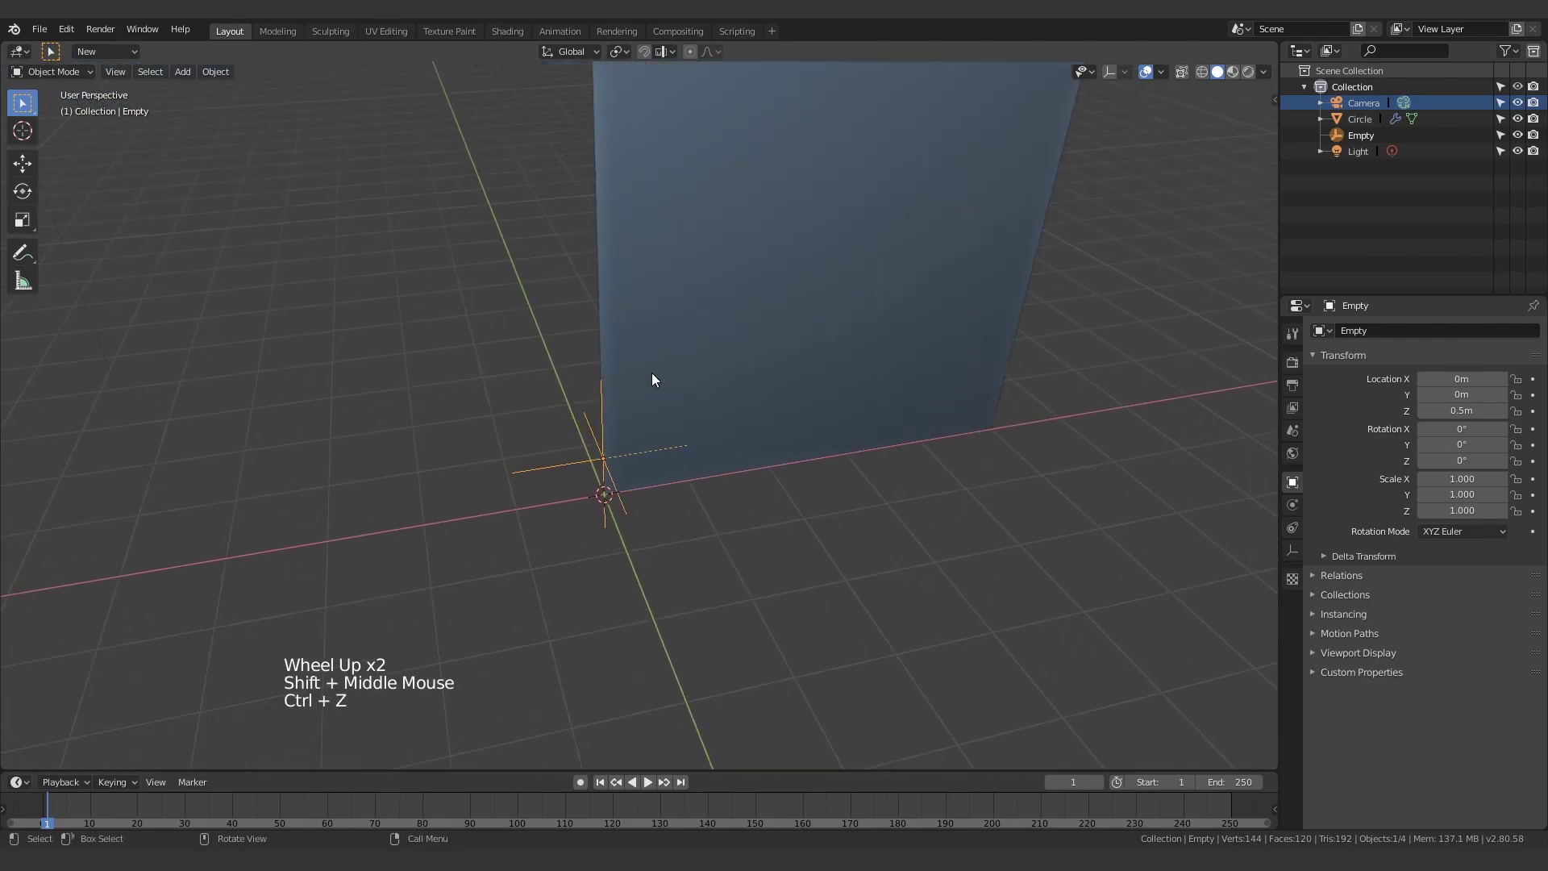
Step: Show the empty's transform values and set its Z rotation to 360/16 degrees
{"action": "key", "text": "n"}
{"action": "left_click", "coordinate": [1121, 200]}
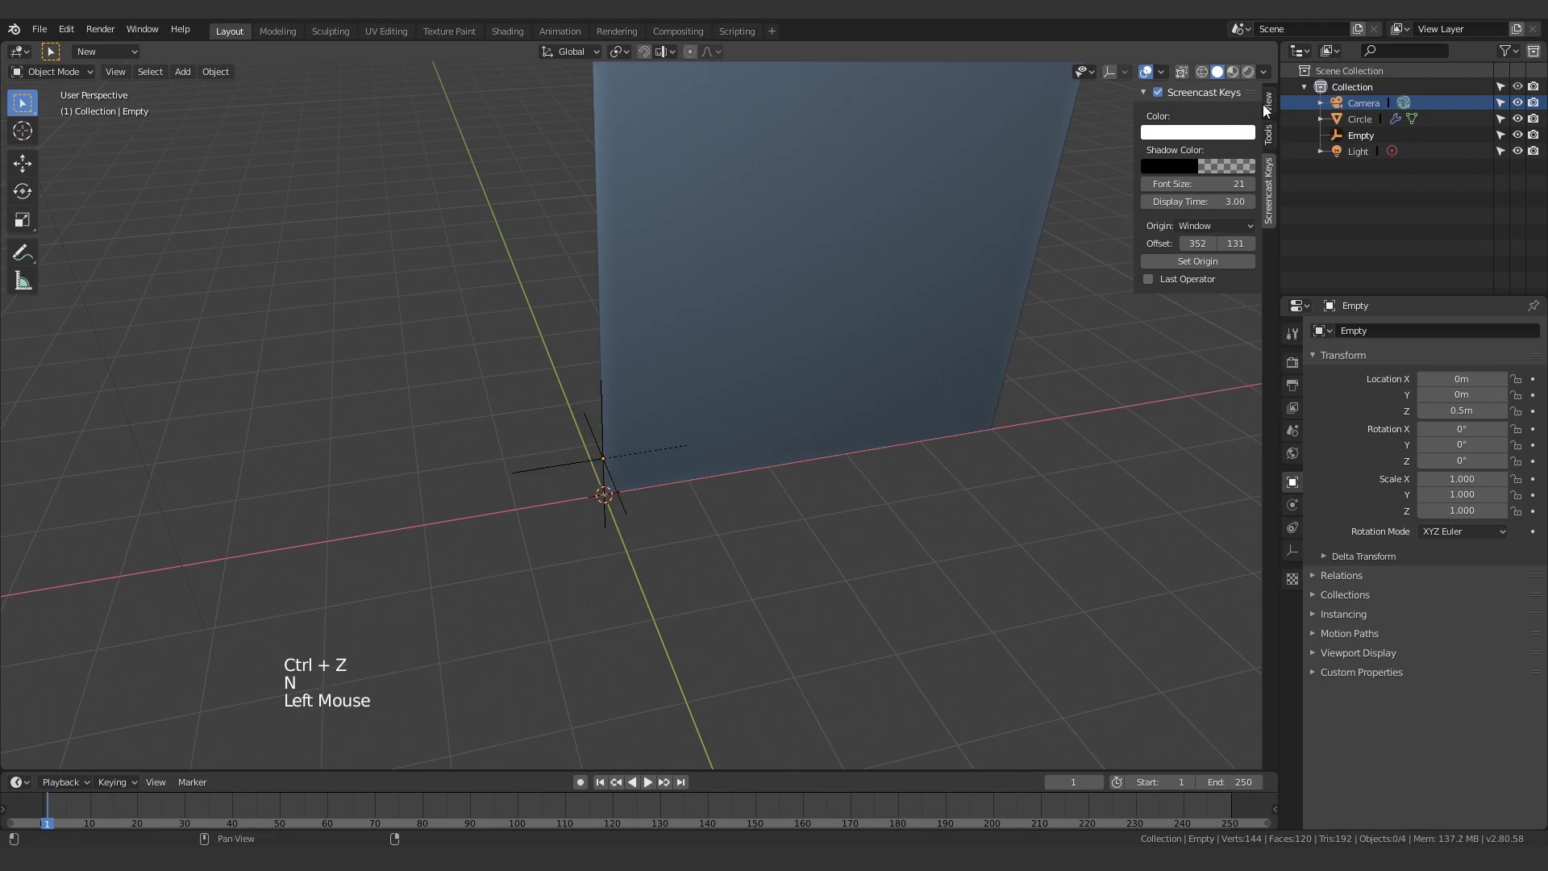
{"action": "left_click", "coordinate": [1263, 104]}
{"action": "left_click", "coordinate": [1114, 202]}
{"action": "left_click", "coordinate": [582, 459]}
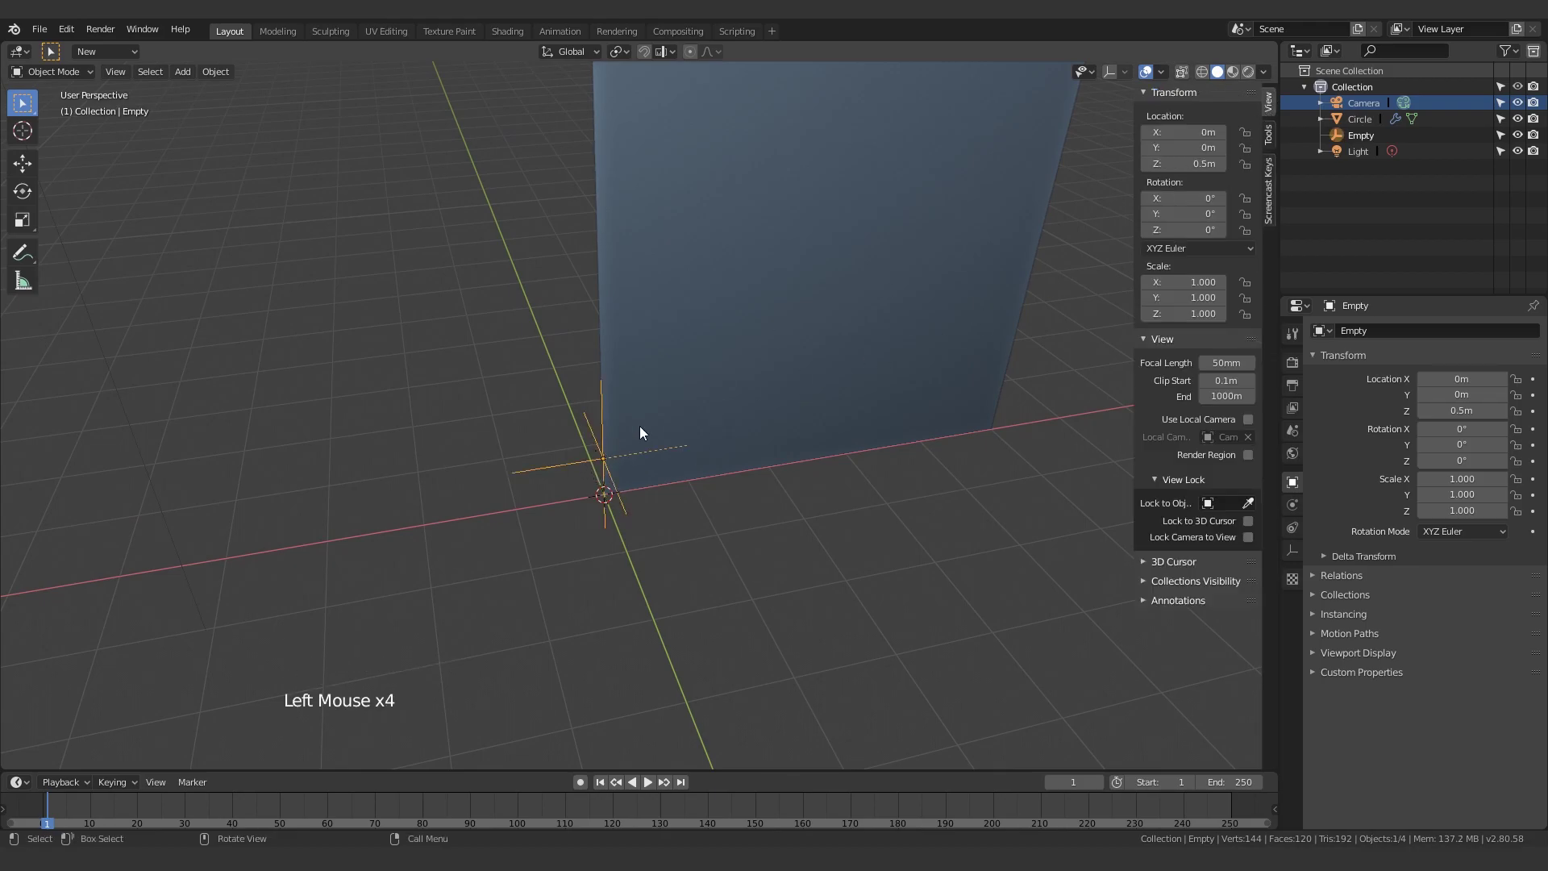
{"action": "scroll", "coordinate": [796, 349], "scroll_direction": "down", "scroll_amount": 3}
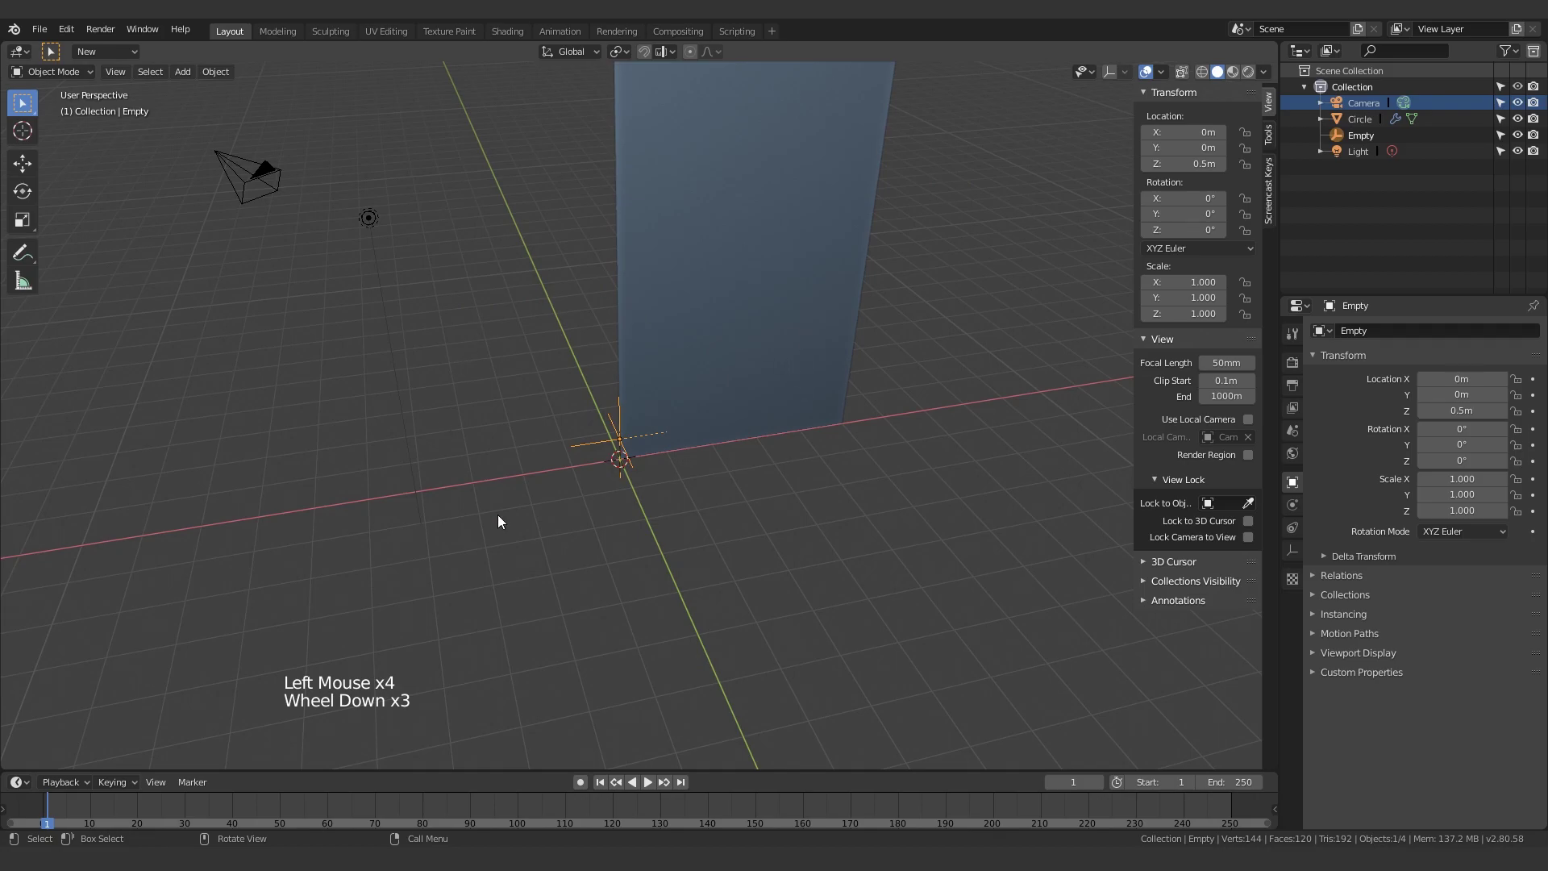
{"action": "left_click", "coordinate": [1182, 229]}
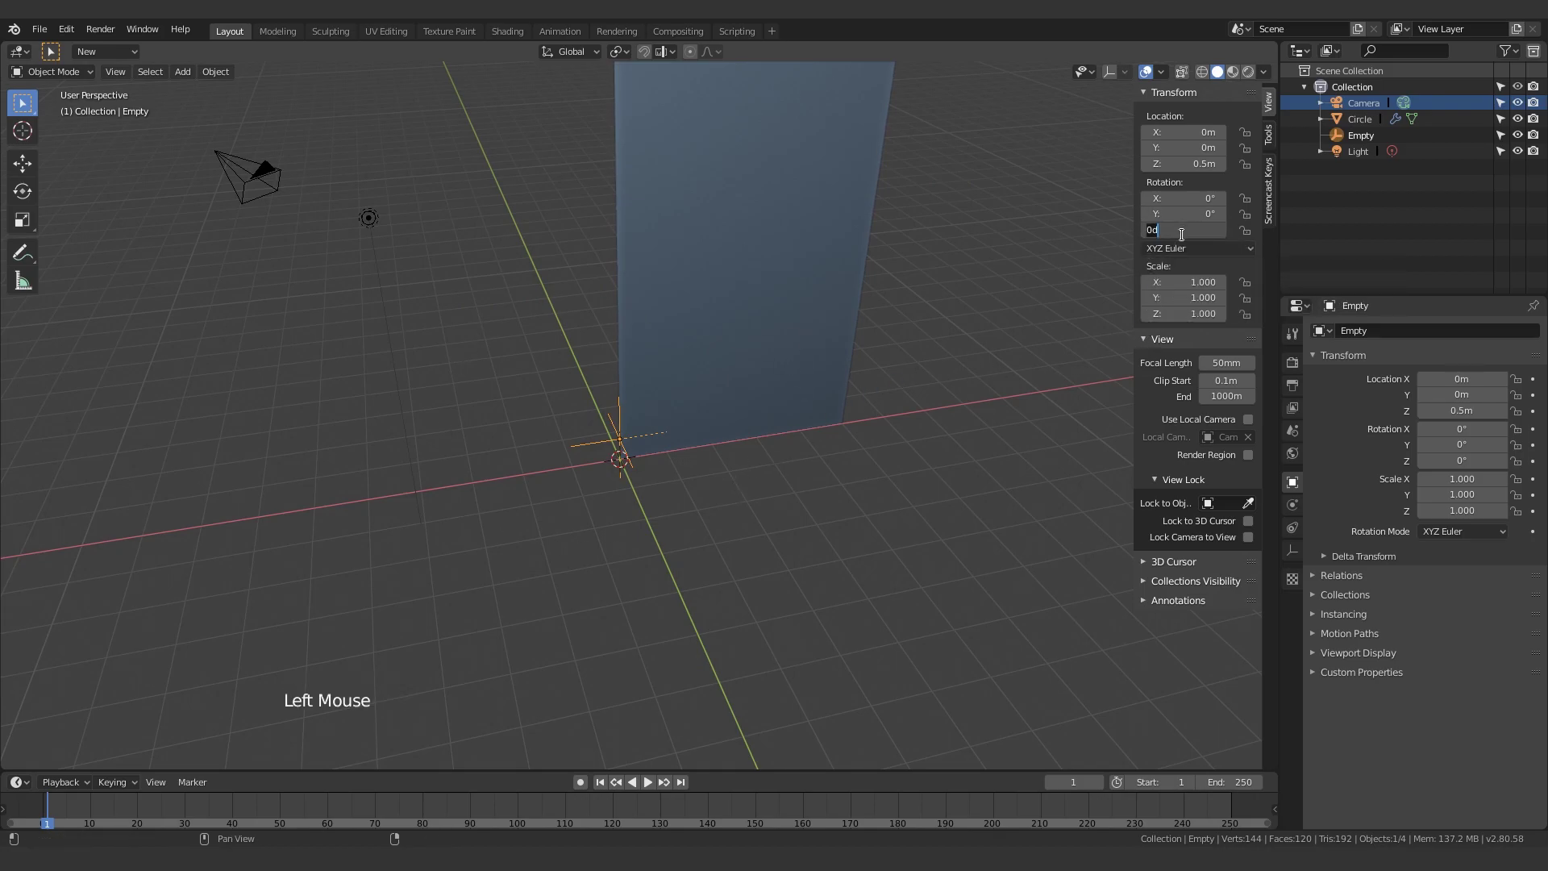
{"action": "type", "text": "360/16"}
{"action": "key", "text": "Return"}
Step: Select the arrayed wedge and set its Array modifier count to 16
{"action": "middle_click_drag", "start_coordinate": [1129, 248], "coordinate": [798, 439]}
{"action": "scroll", "coordinate": [370, 446], "scroll_direction": "down", "scroll_amount": 5}
{"action": "scroll", "coordinate": [370, 445], "scroll_direction": "down", "scroll_amount": 2}
{"action": "scroll", "coordinate": [650, 389], "scroll_direction": "up", "scroll_amount": 3}
{"action": "left_click", "coordinate": [661, 376]}
{"action": "scroll", "coordinate": [661, 376], "scroll_direction": "up", "scroll_amount": 1}
{"action": "scroll", "coordinate": [692, 453], "scroll_direction": "up", "scroll_amount": 2}
{"action": "scroll", "coordinate": [692, 452], "scroll_direction": "up", "scroll_amount": 1}
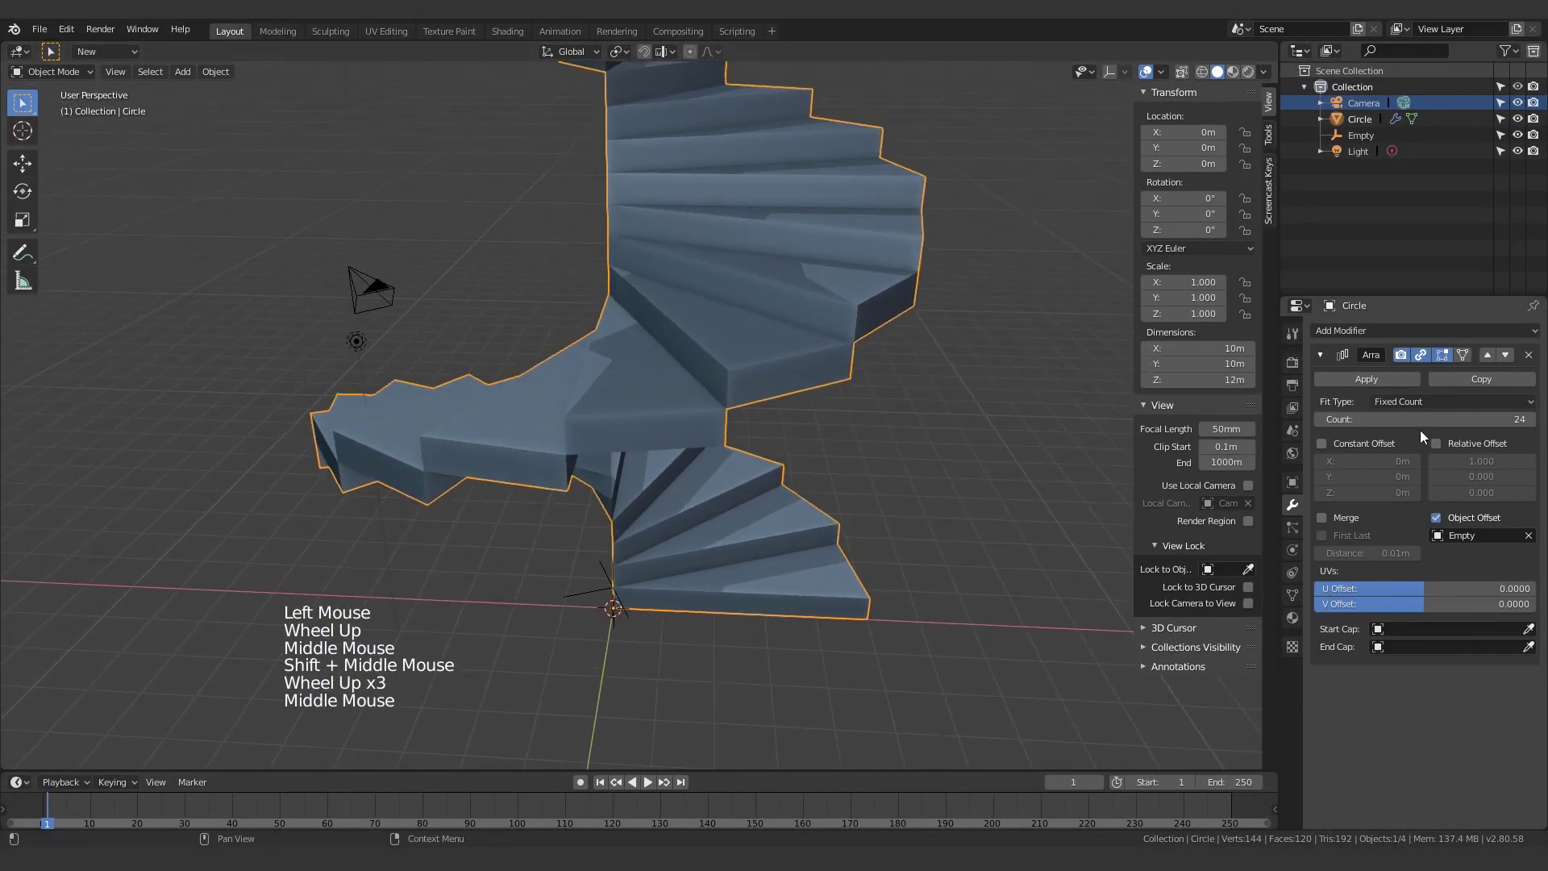
{"action": "left_click", "coordinate": [1422, 420]}
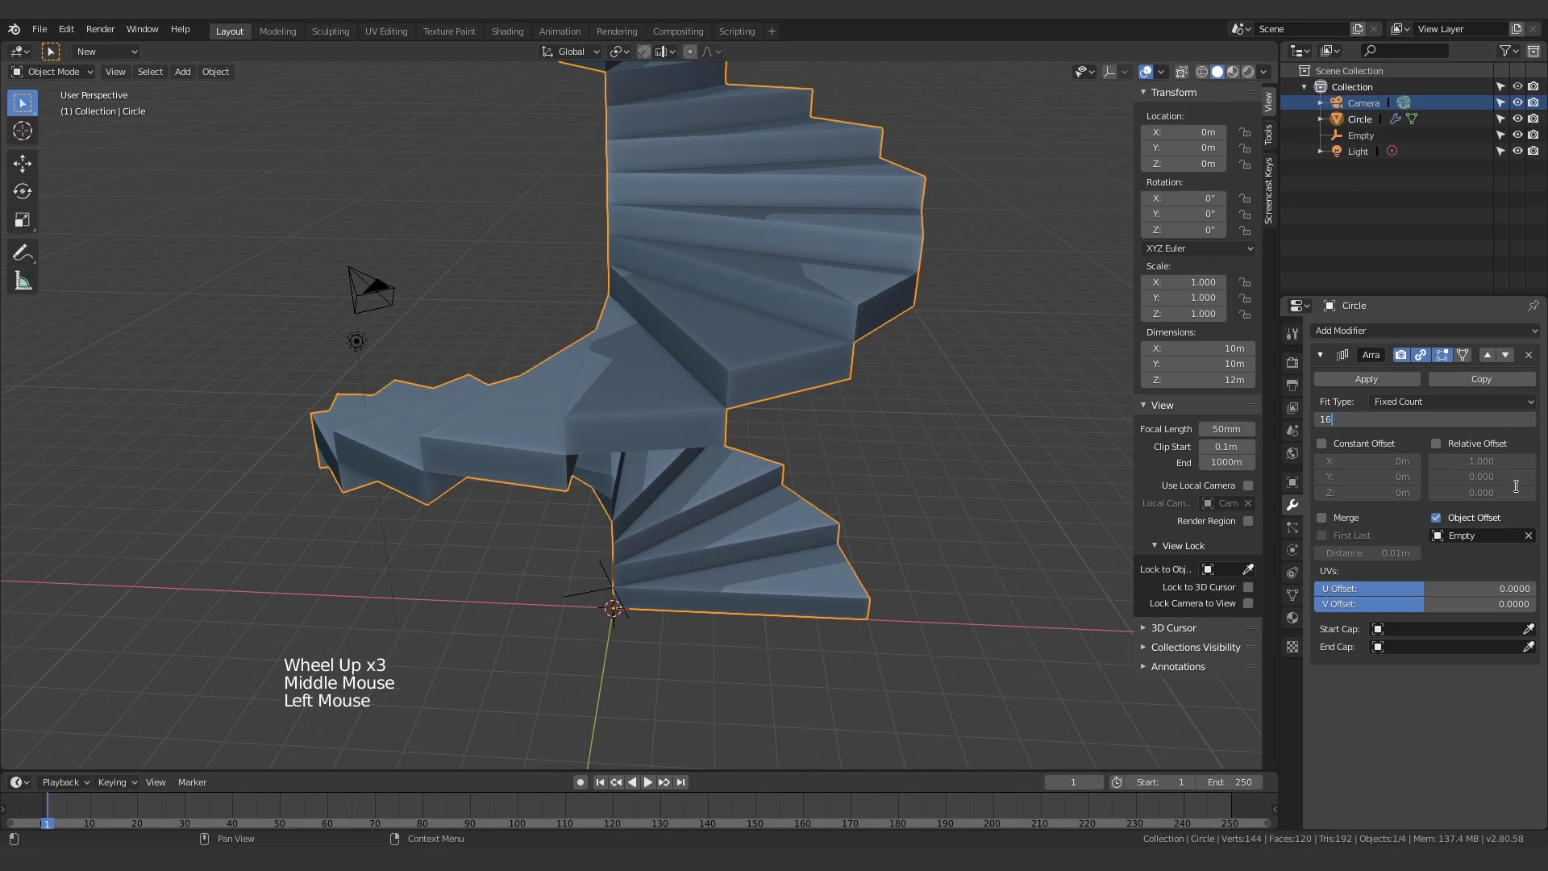
{"action": "key", "text": "Return"}
Step: Examine from above and from the side whether the array copies complete a full circle
{"action": "scroll", "coordinate": [613, 95], "scroll_direction": "up", "scroll_amount": 1}
{"action": "middle_click_drag", "start_coordinate": [613, 95], "coordinate": [617, 517]}
{"action": "scroll", "coordinate": [666, 292], "scroll_direction": "down", "scroll_amount": 3}
{"action": "scroll", "coordinate": [838, 508], "scroll_direction": "down", "scroll_amount": 2}
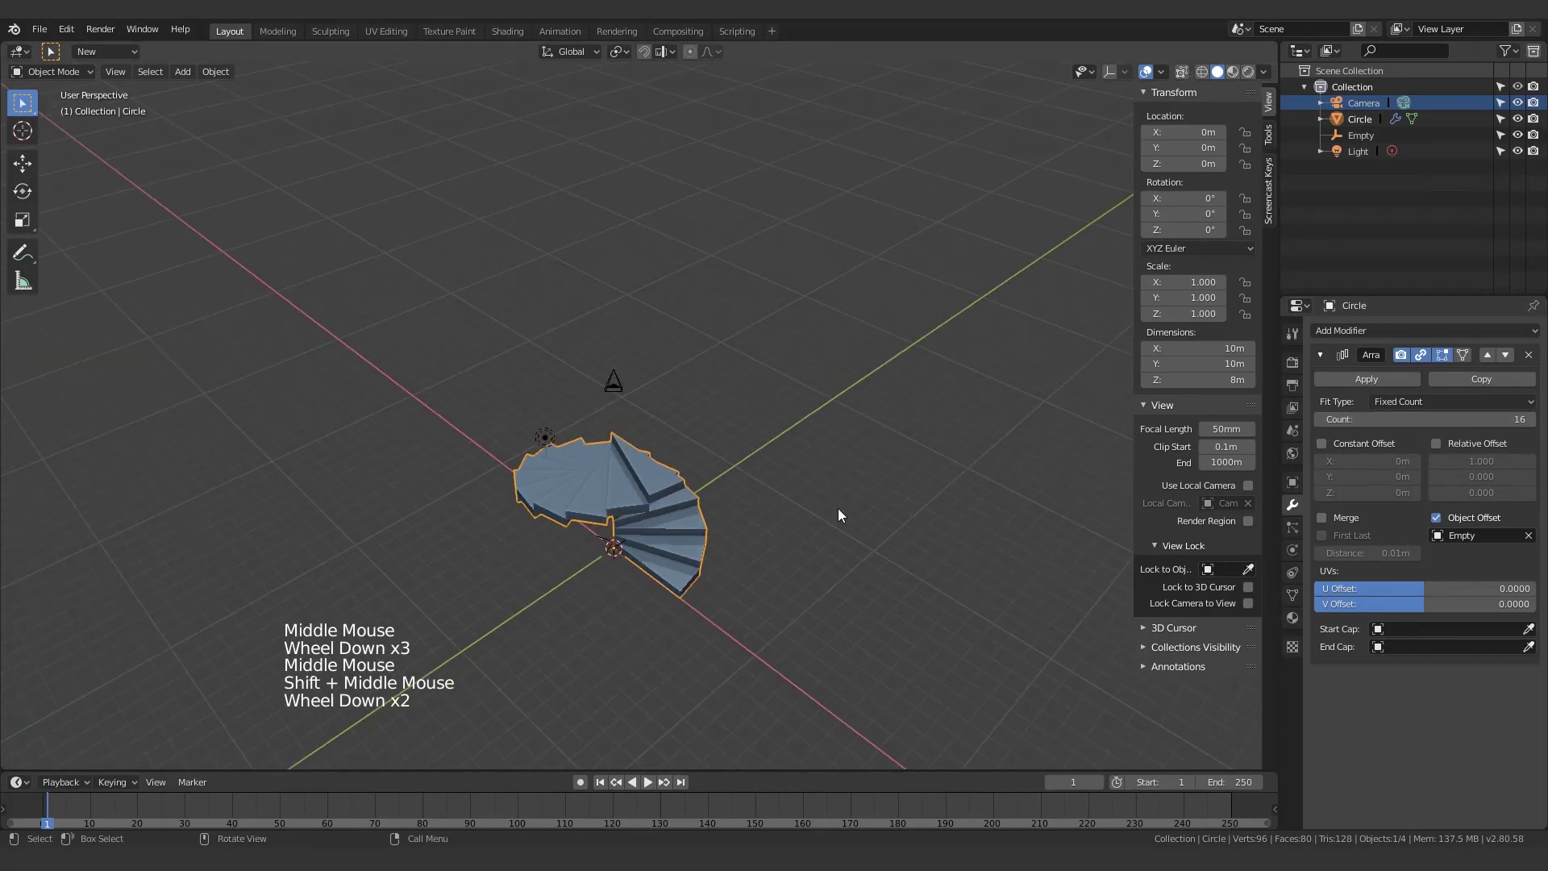
{"action": "scroll", "coordinate": [839, 515], "scroll_direction": "down", "scroll_amount": 1}
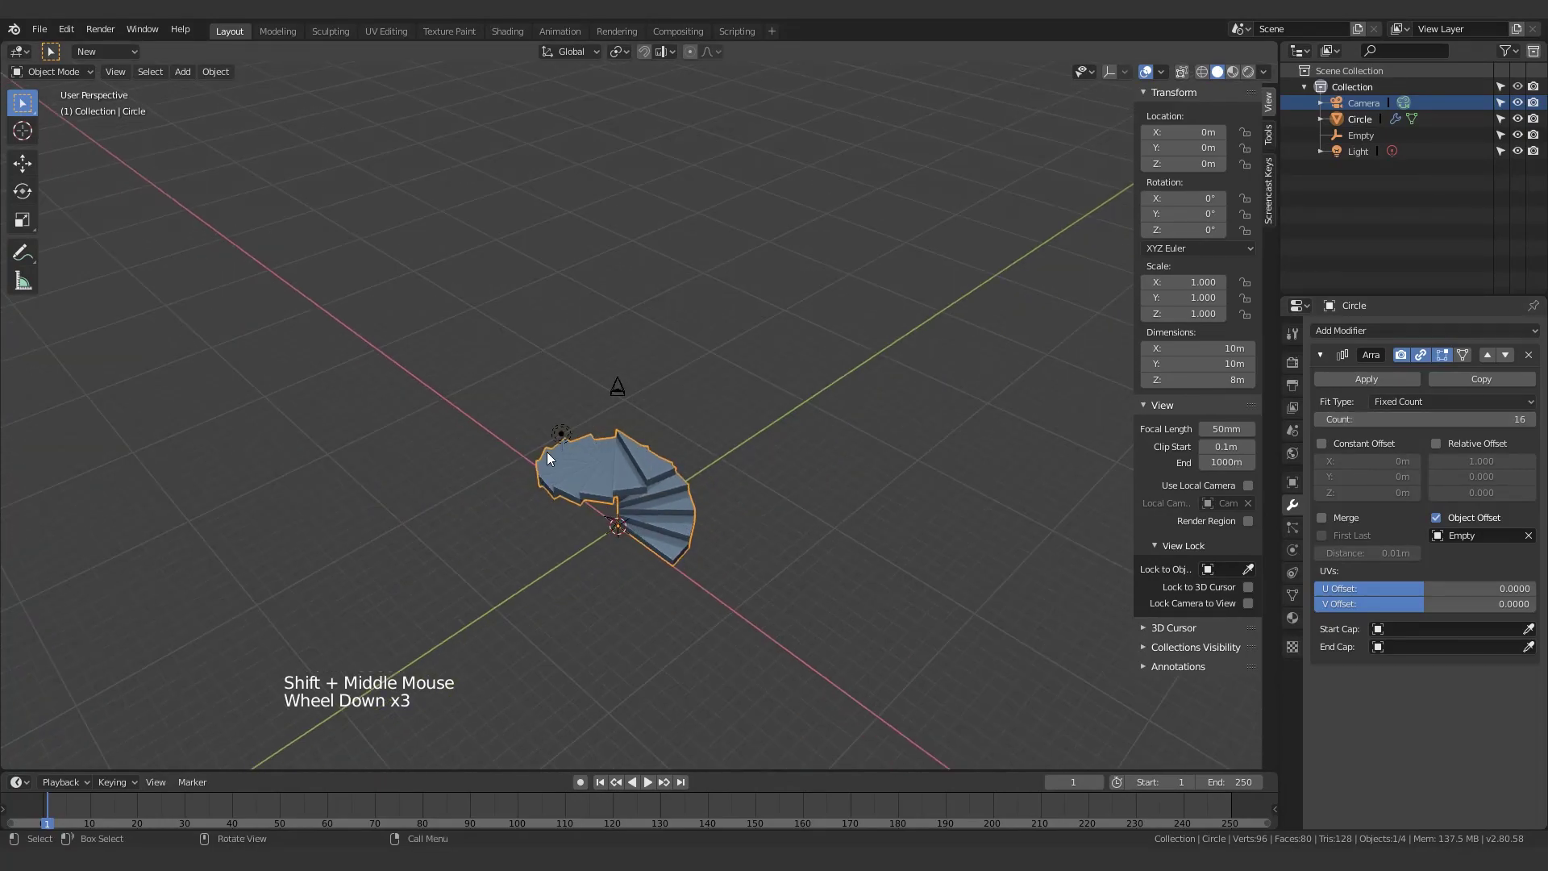
{"action": "middle_click_drag", "start_coordinate": [643, 467], "coordinate": [593, 524]}
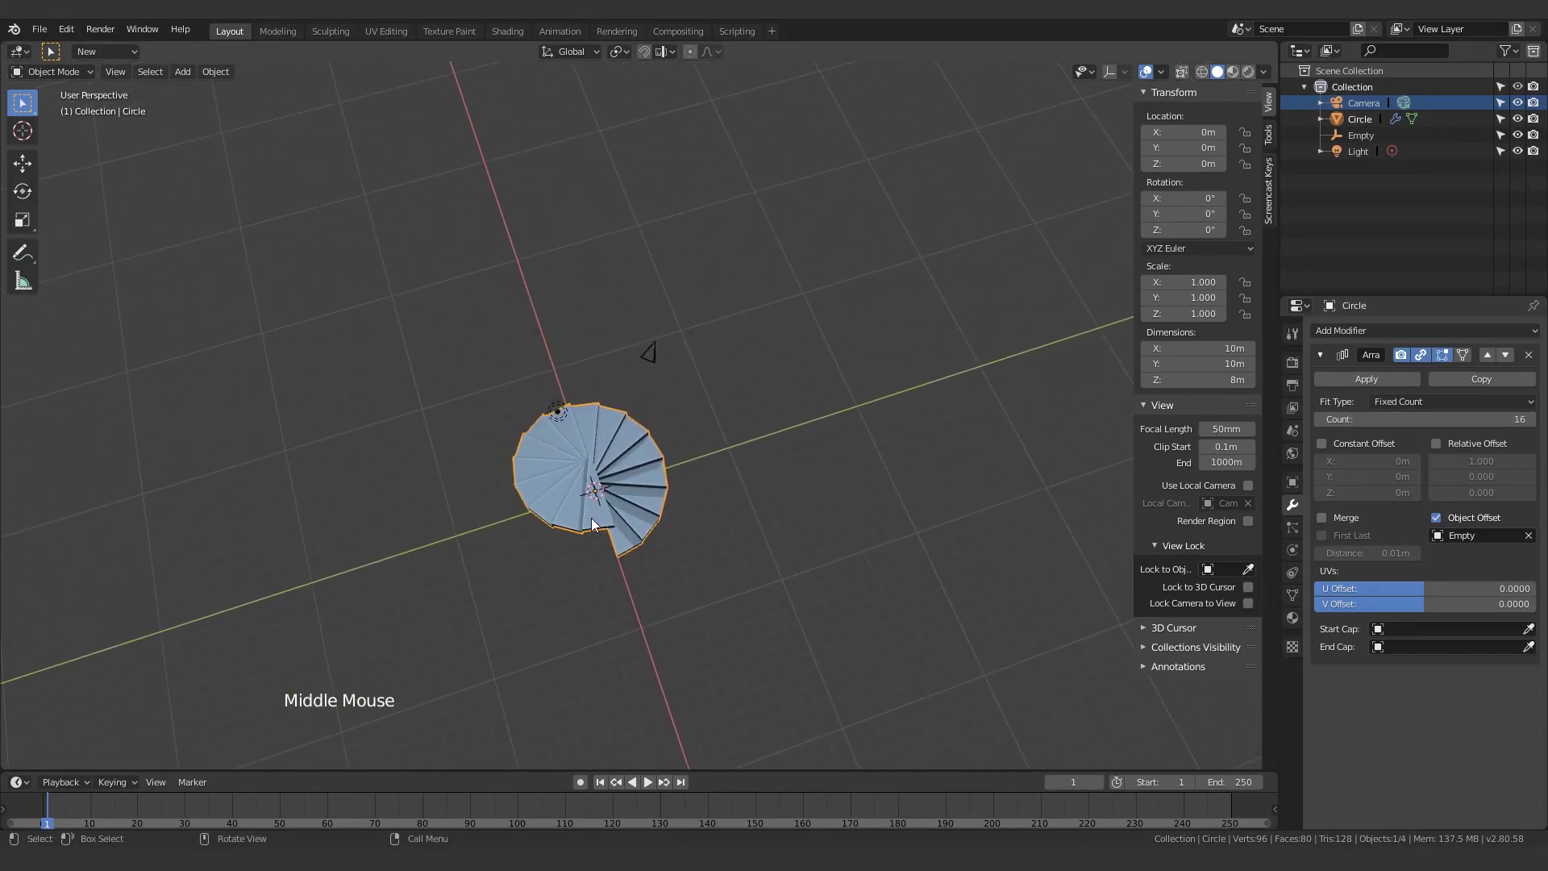
{"action": "key", "text": "KP_7"}
{"action": "scroll", "coordinate": [675, 350], "scroll_direction": "up", "scroll_amount": 4}
{"action": "middle_click_drag", "start_coordinate": [675, 350], "coordinate": [238, 261], "text": "shift"}
{"action": "scroll", "coordinate": [642, 390], "scroll_direction": "up", "scroll_amount": 2}
Step: Try an array count of 32, return the count to 16, and deselect the staircase
{"action": "left_click", "coordinate": [1408, 418]}
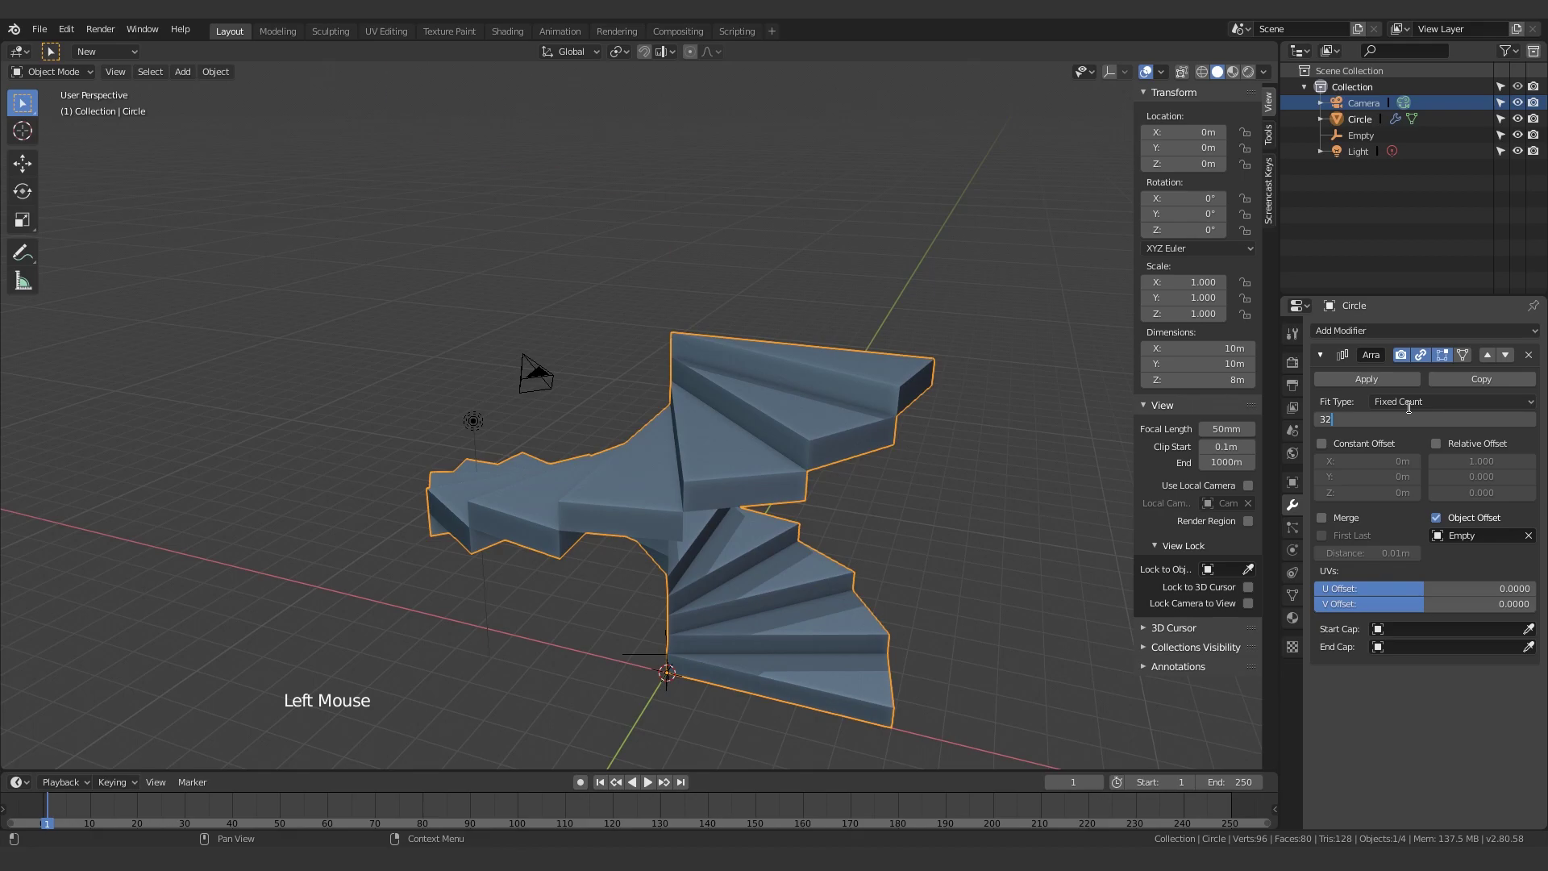
{"action": "left_click", "coordinate": [1504, 415]}
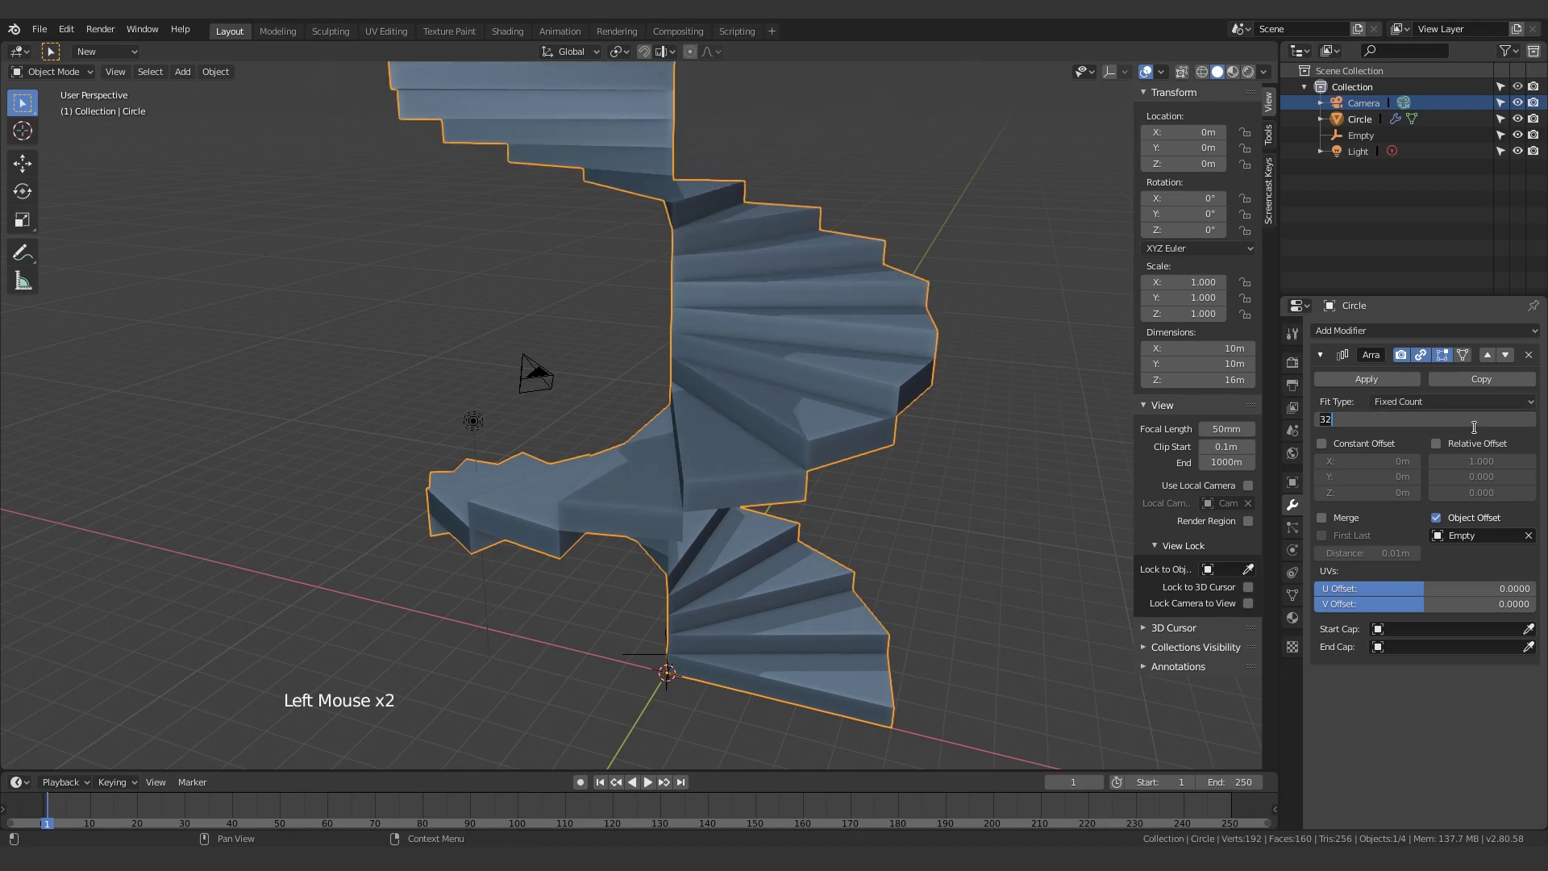
{"action": "type", "text": "16"}
{"action": "key", "text": "Return"}
{"action": "middle_click_drag", "start_coordinate": [669, 419], "coordinate": [632, 452]}
{"action": "scroll", "coordinate": [666, 555], "scroll_direction": "down", "scroll_amount": 4}
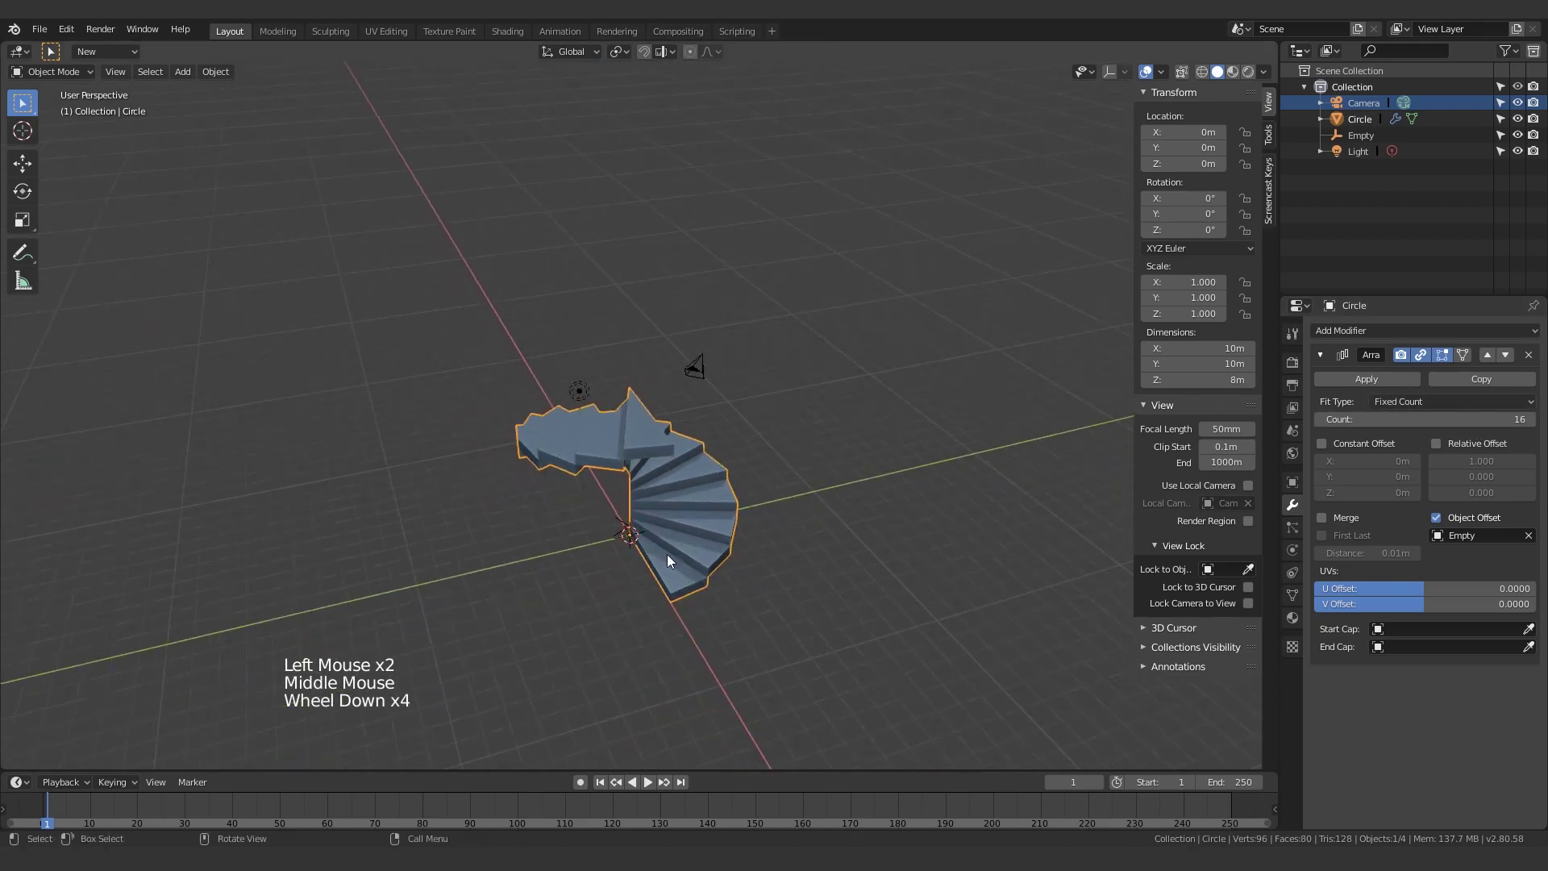
{"action": "middle_click_drag", "start_coordinate": [666, 554], "coordinate": [602, 611]}
{"action": "left_click", "coordinate": [619, 618]}
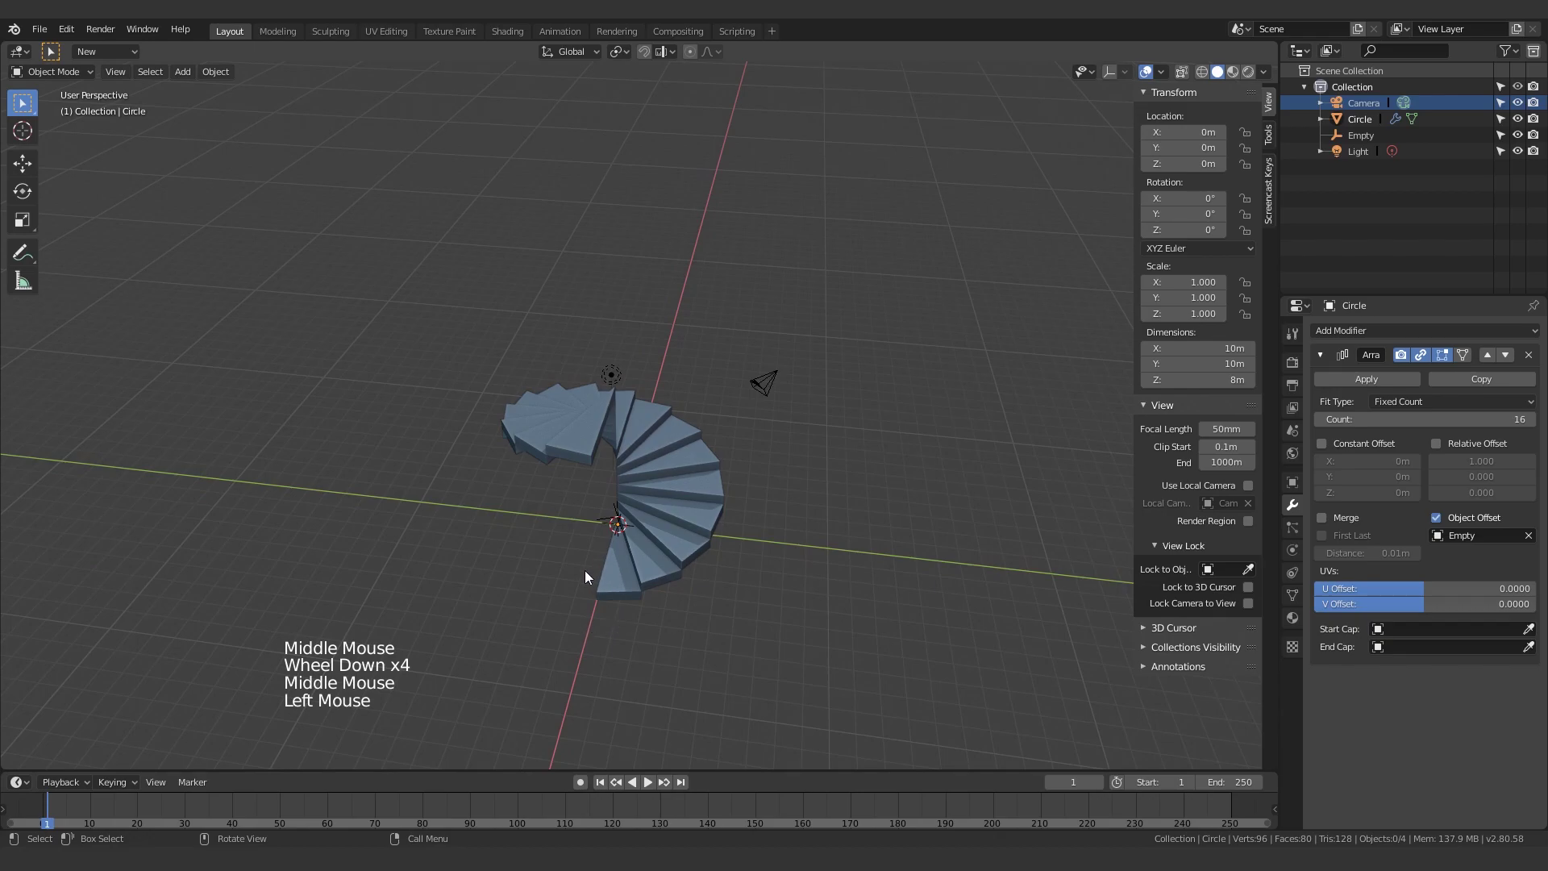
Step: Add a 16-vertex mesh circle with 5 m radius at the staircase's centre and scale it to 0.2
{"action": "scroll", "coordinate": [589, 581], "scroll_direction": "up", "scroll_amount": 3}
{"action": "middle_click_drag", "start_coordinate": [585, 655], "coordinate": [607, 487], "text": "shift"}
{"action": "left_click", "coordinate": [696, 543]}
{"action": "scroll", "coordinate": [608, 487], "scroll_direction": "up", "scroll_amount": 3}
{"action": "key", "text": "shift+a"}
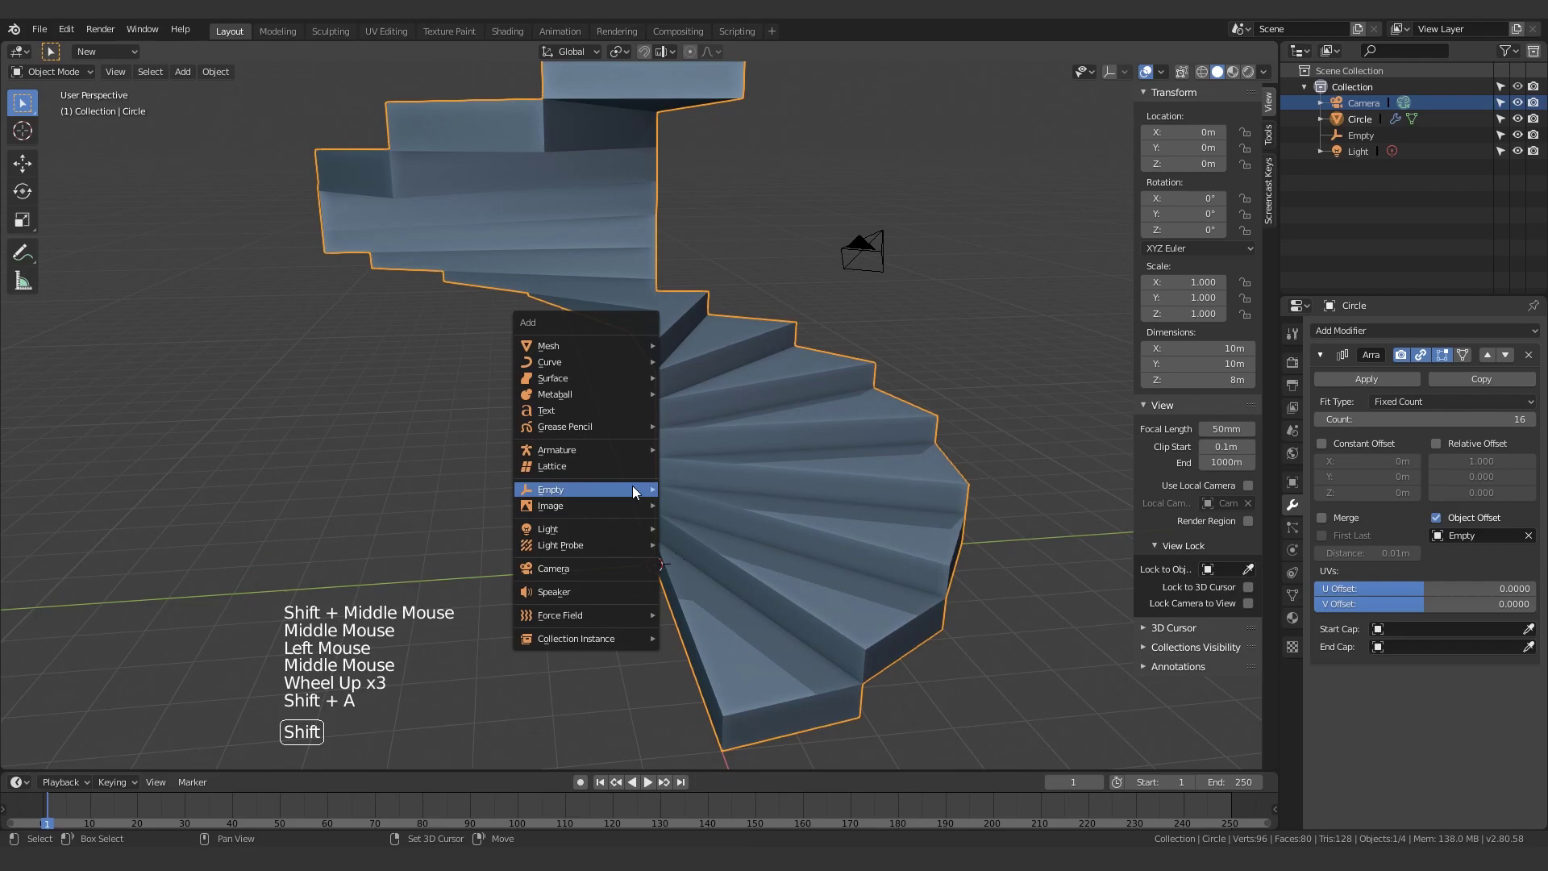
{"action": "mouse_move", "coordinate": [623, 347]}
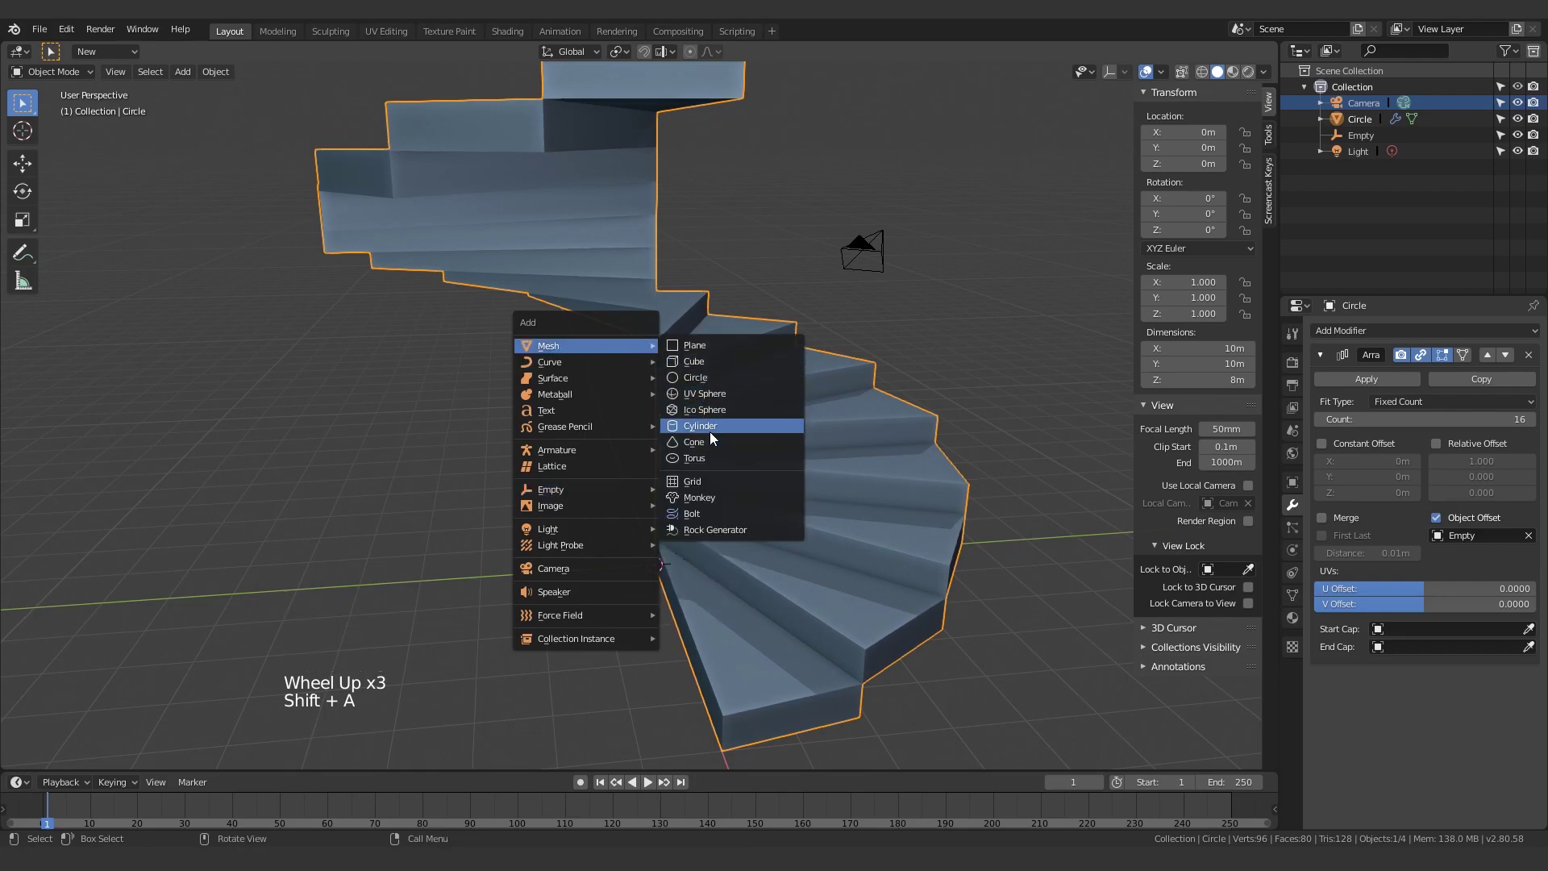
{"action": "left_click", "coordinate": [692, 377]}
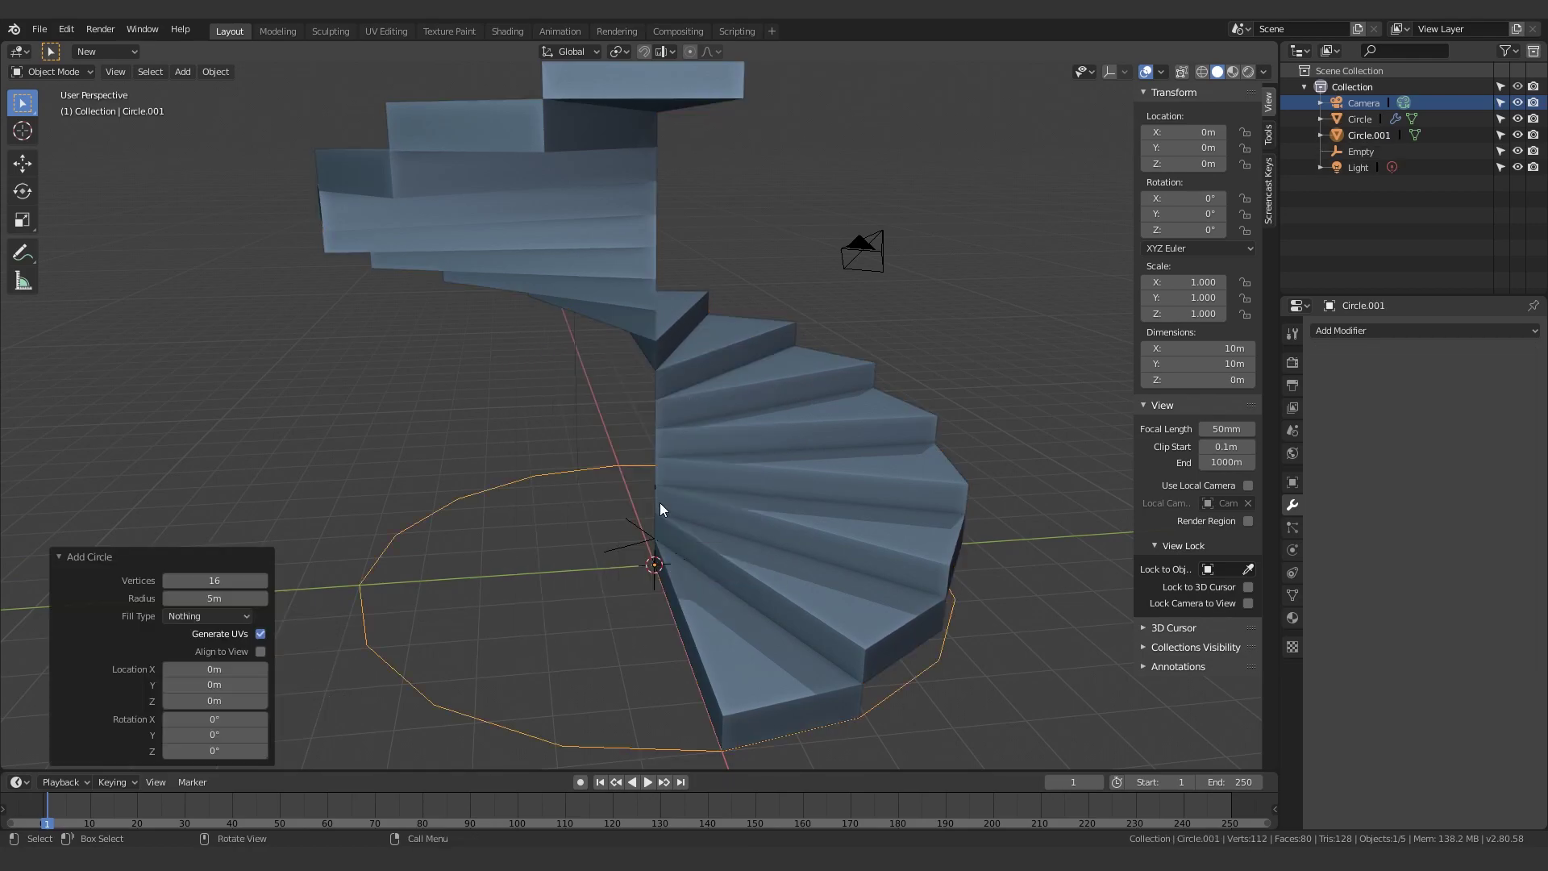
{"action": "scroll", "coordinate": [738, 670], "scroll_direction": "down", "scroll_amount": 1}
{"action": "key", "text": "s"}
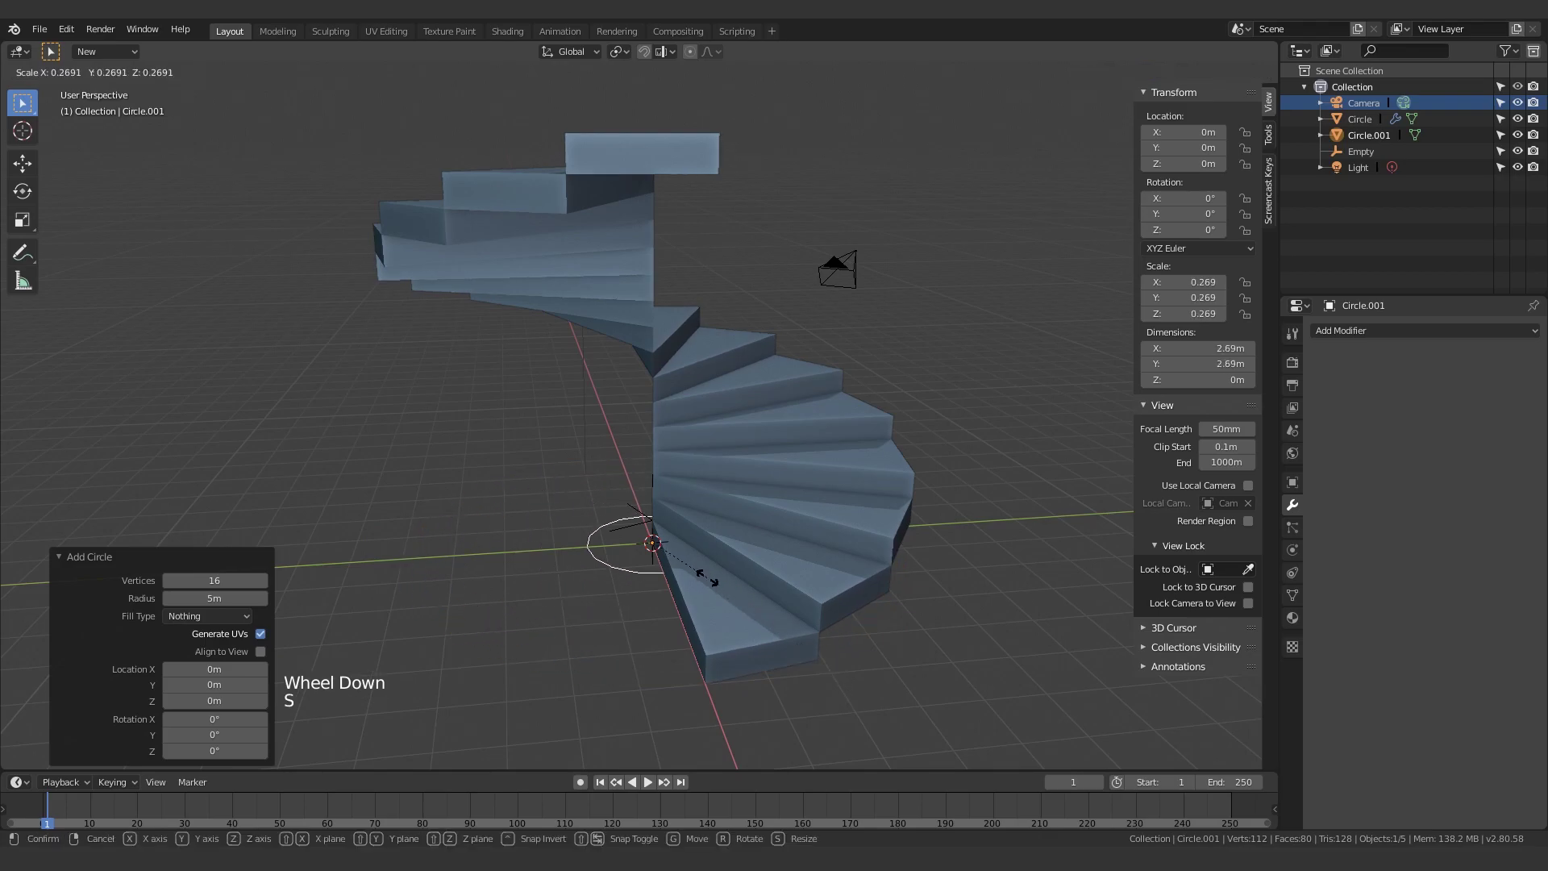
{"action": "left_click", "coordinate": [690, 577]}
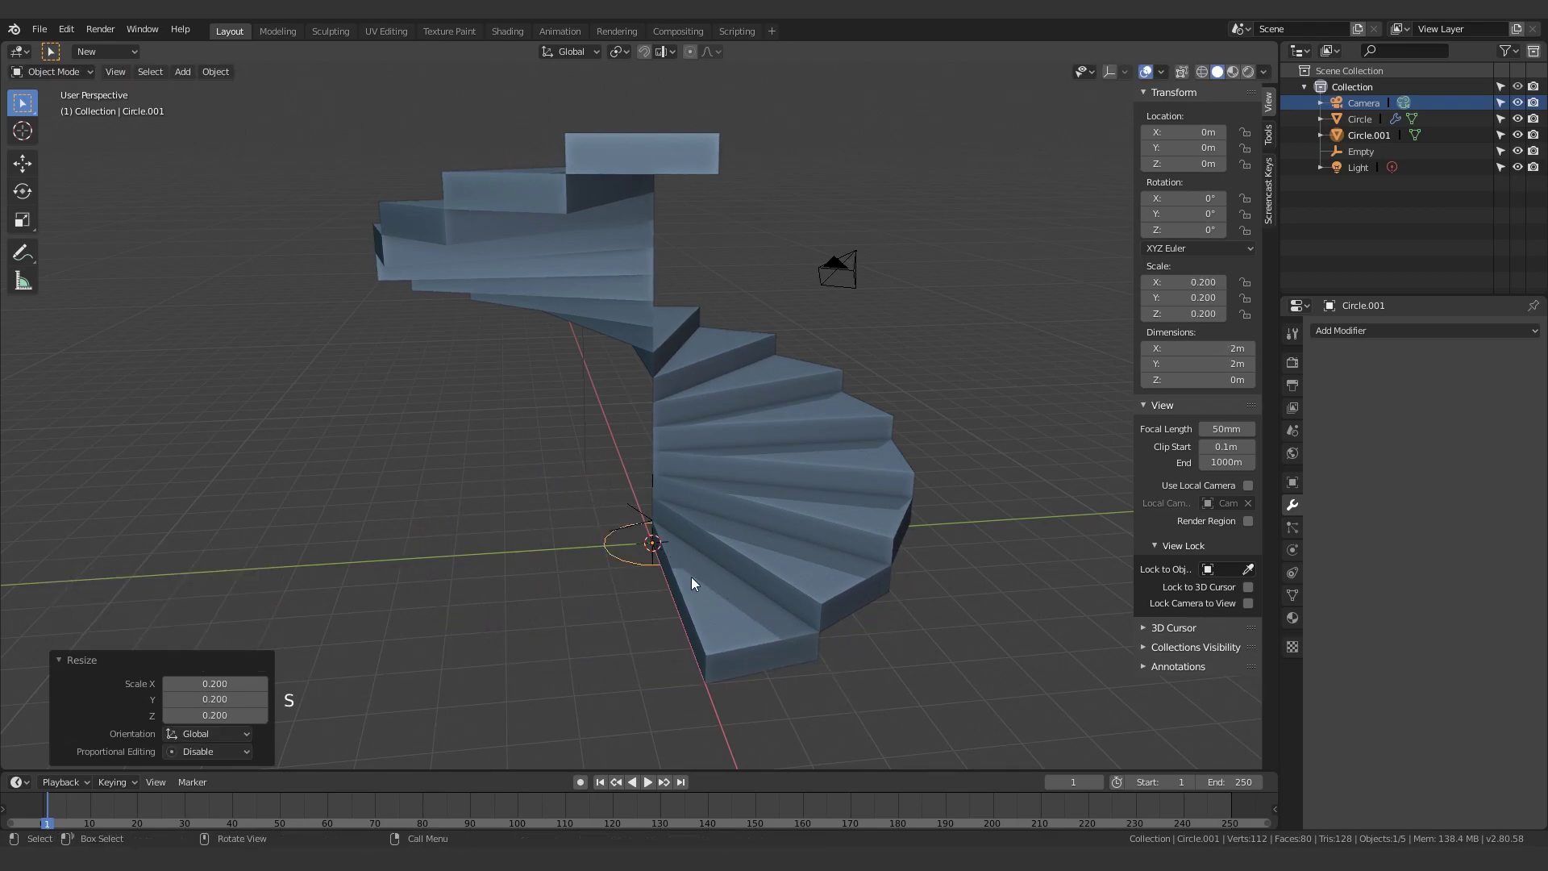
Step: Enter Edit Mode on the small circle and fill it with a face
{"action": "scroll", "coordinate": [661, 608], "scroll_direction": "up", "scroll_amount": 2}
{"action": "middle_click_drag", "start_coordinate": [613, 558], "coordinate": [577, 608], "text": "shift"}
{"action": "scroll", "coordinate": [577, 608], "scroll_direction": "down", "scroll_amount": 2}
{"action": "key", "text": "Tab"}
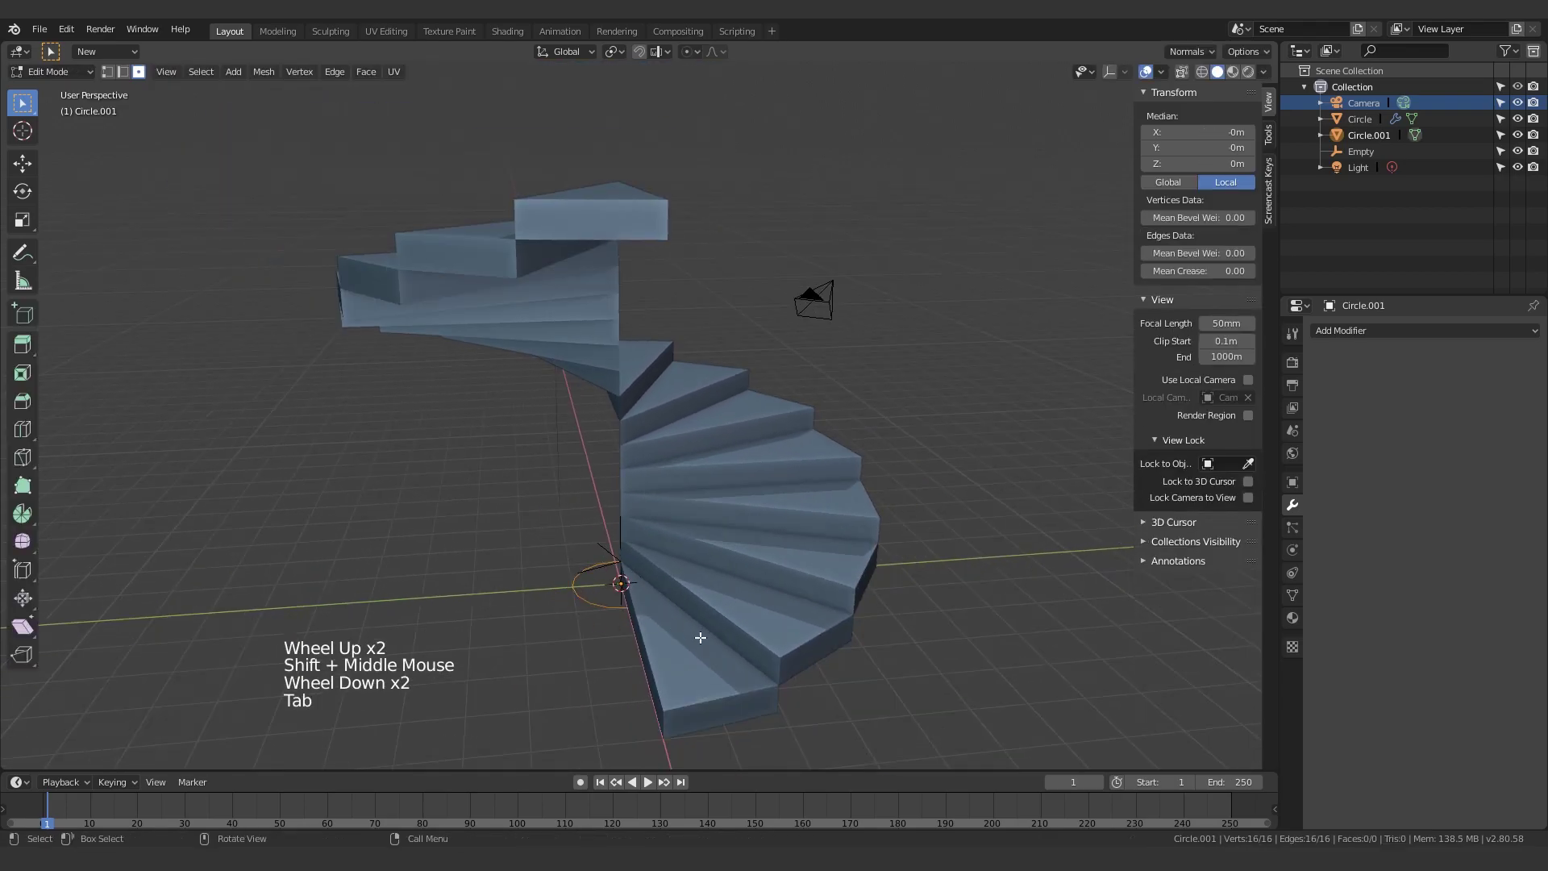
{"action": "key", "text": "e"}
{"action": "right_click", "coordinate": [680, 528]}
{"action": "key", "text": "f"}
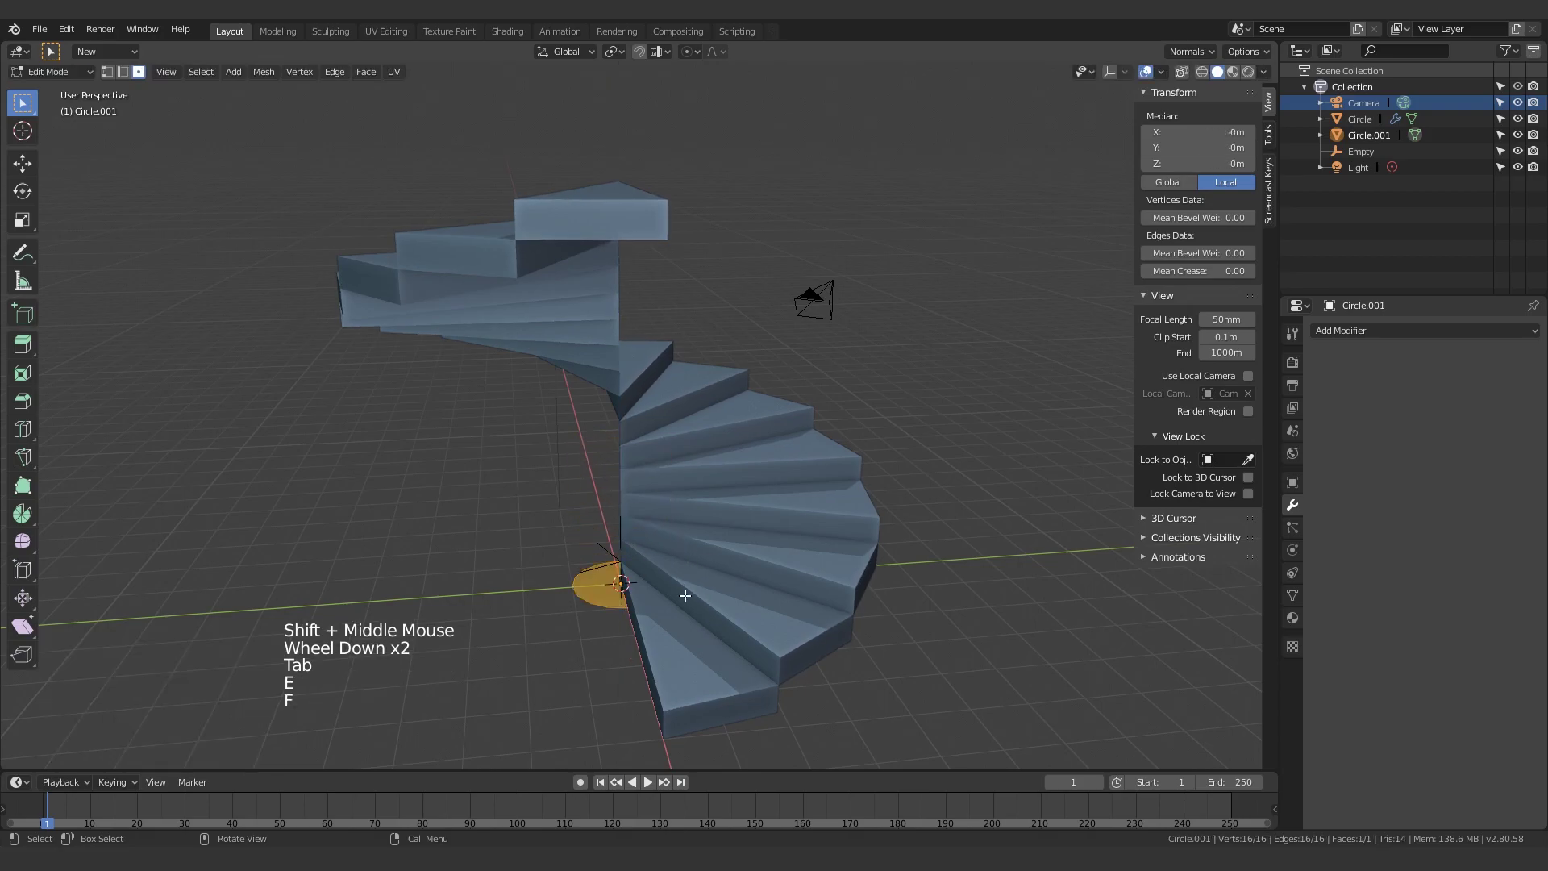
Step: Extrude the circle's face upward about 7.53 m to form a central column
{"action": "middle_click_drag", "start_coordinate": [681, 584], "coordinate": [672, 691], "text": "shift"}
{"action": "key", "text": "e"}
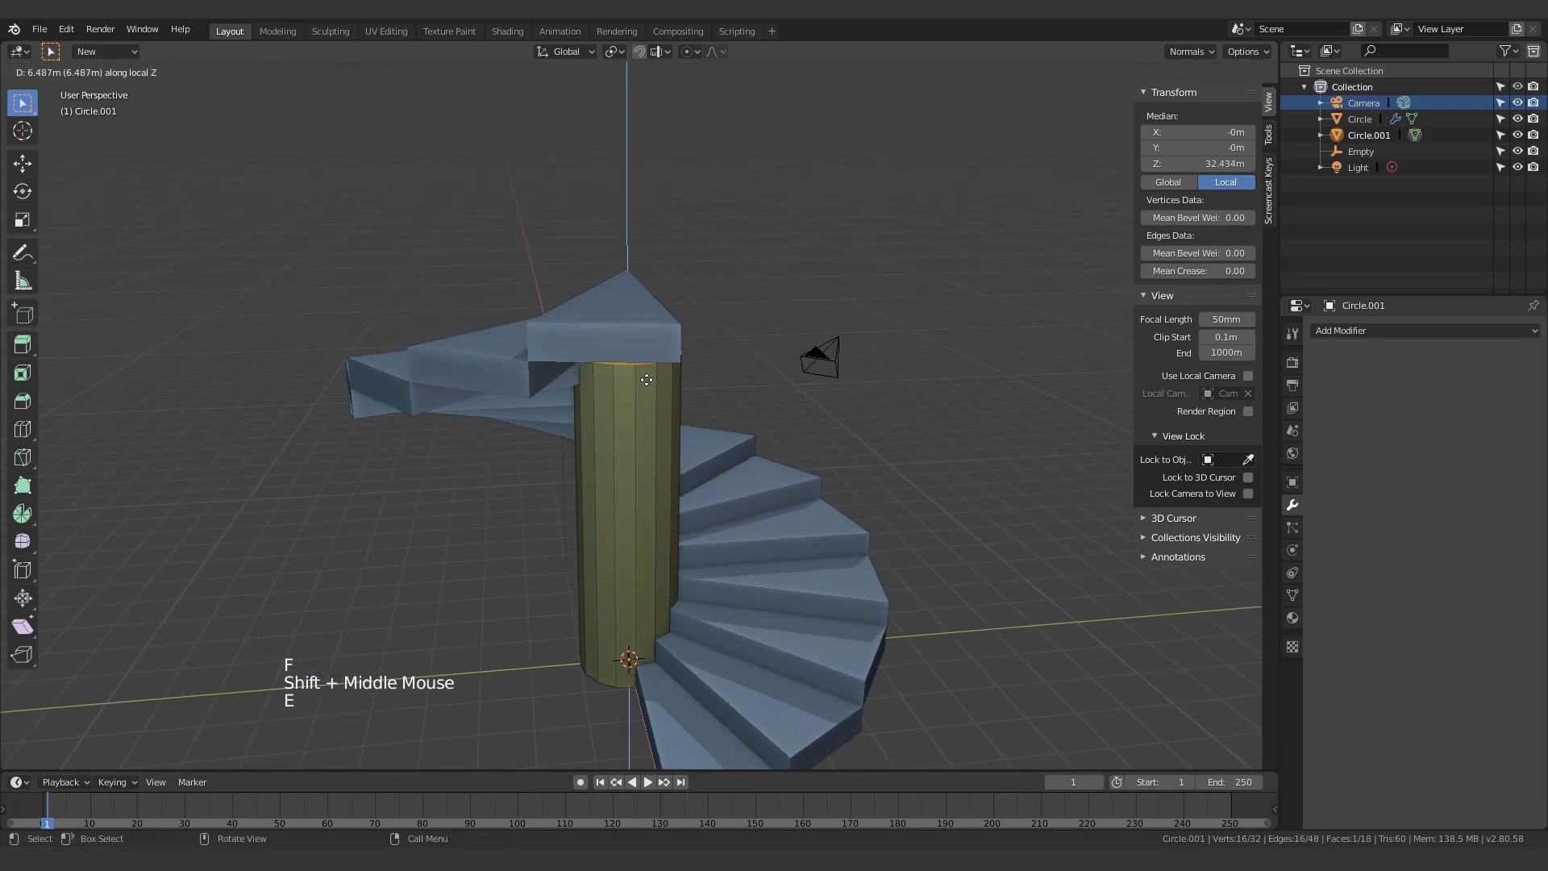
{"action": "left_click", "coordinate": [667, 308]}
{"action": "middle_click_drag", "start_coordinate": [666, 308], "coordinate": [564, 366]}
{"action": "scroll", "coordinate": [612, 268], "scroll_direction": "up", "scroll_amount": 3}
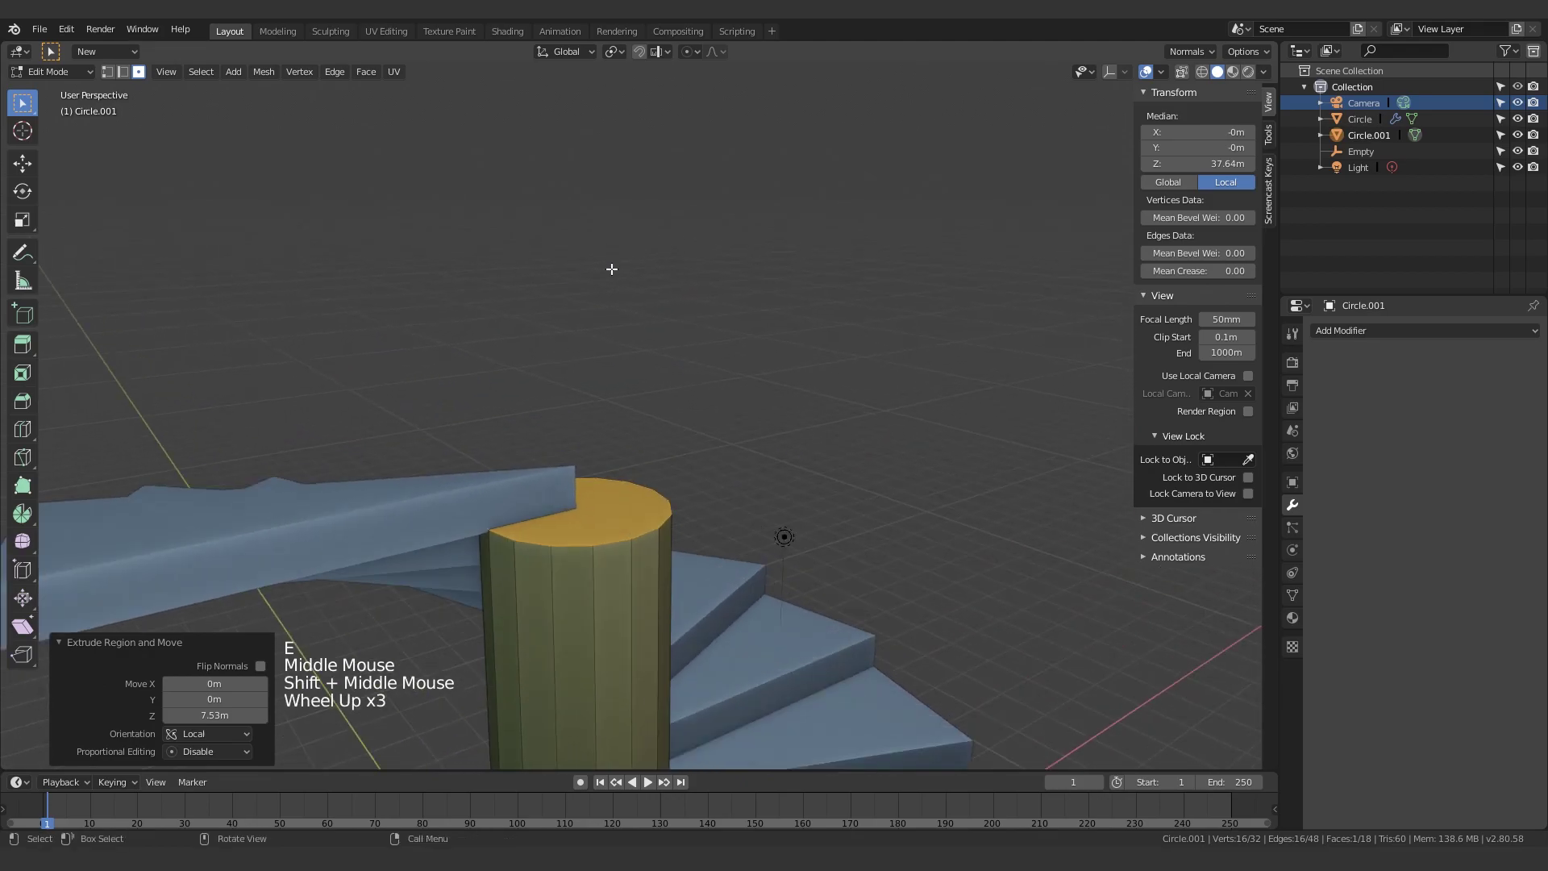
Step: Enable vertex snapping, move the column's top face along Z to the topmost step's upper tip, and return to Object Mode
{"action": "left_click", "coordinate": [656, 52]}
{"action": "left_click", "coordinate": [608, 118]}
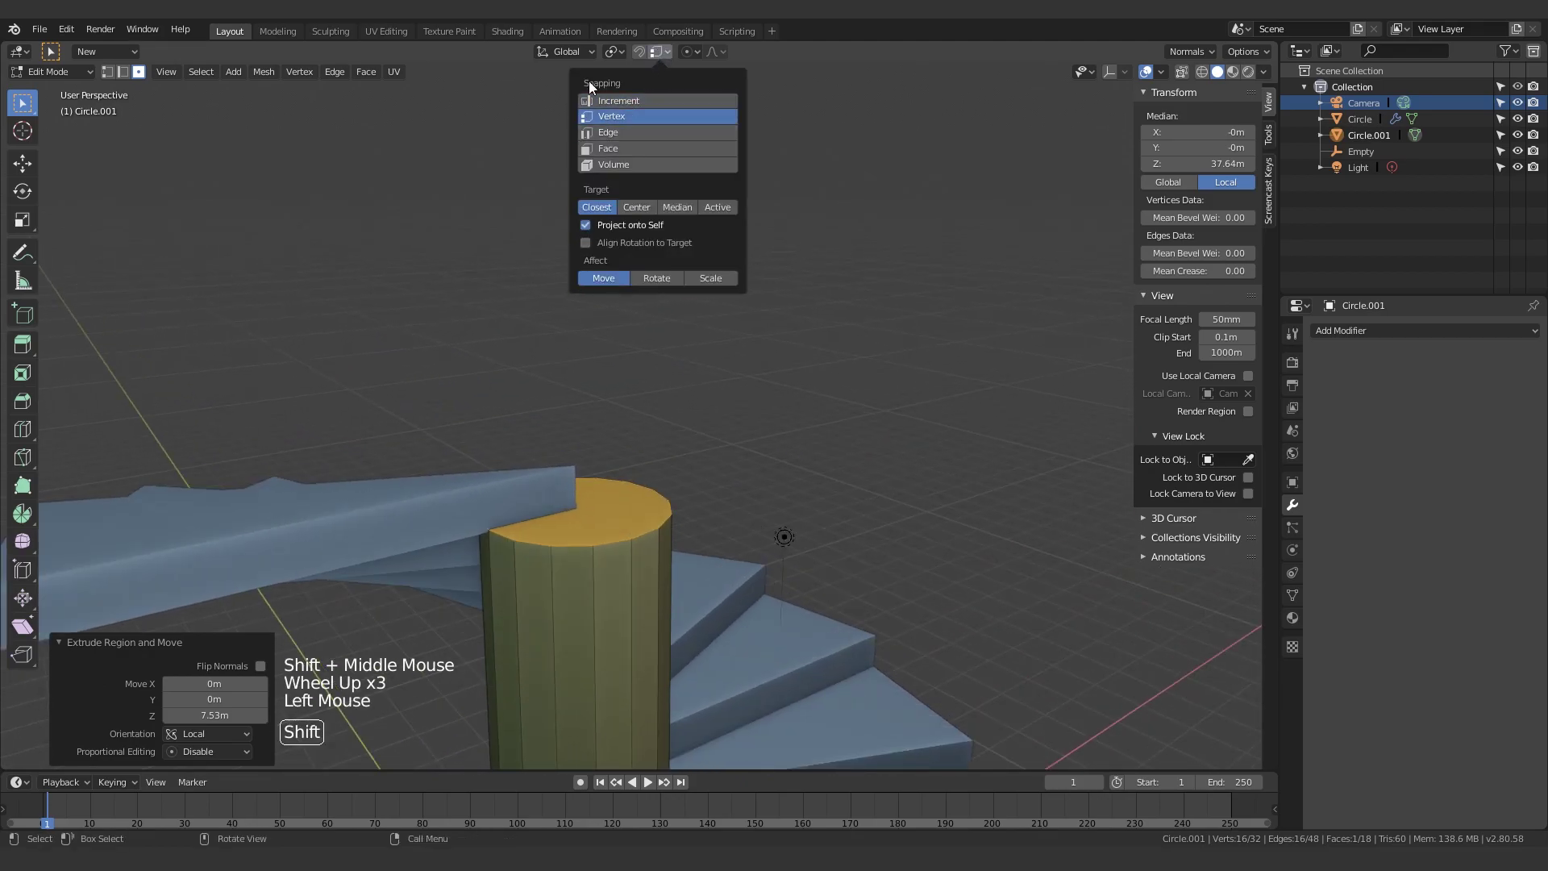
{"action": "left_click", "coordinate": [640, 52]}
{"action": "middle_click_drag", "start_coordinate": [596, 475], "coordinate": [593, 448], "text": "shift"}
{"action": "key", "text": "g"}
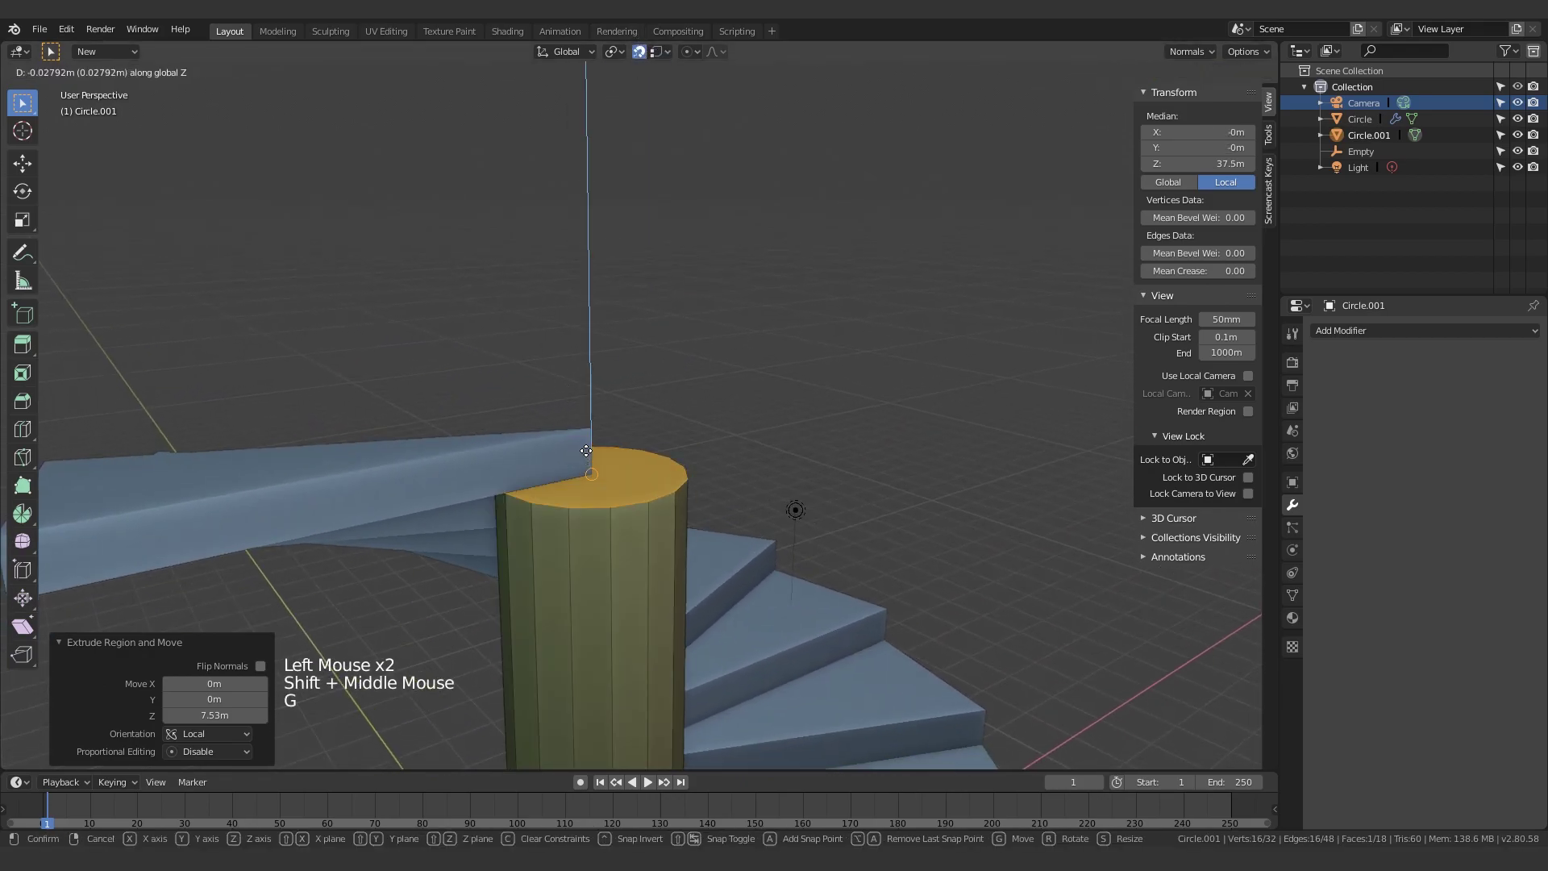
{"action": "left_click", "coordinate": [587, 425]}
{"action": "middle_click_drag", "start_coordinate": [820, 359], "coordinate": [629, 352]}
{"action": "scroll", "coordinate": [501, 415], "scroll_direction": "down", "scroll_amount": 4}
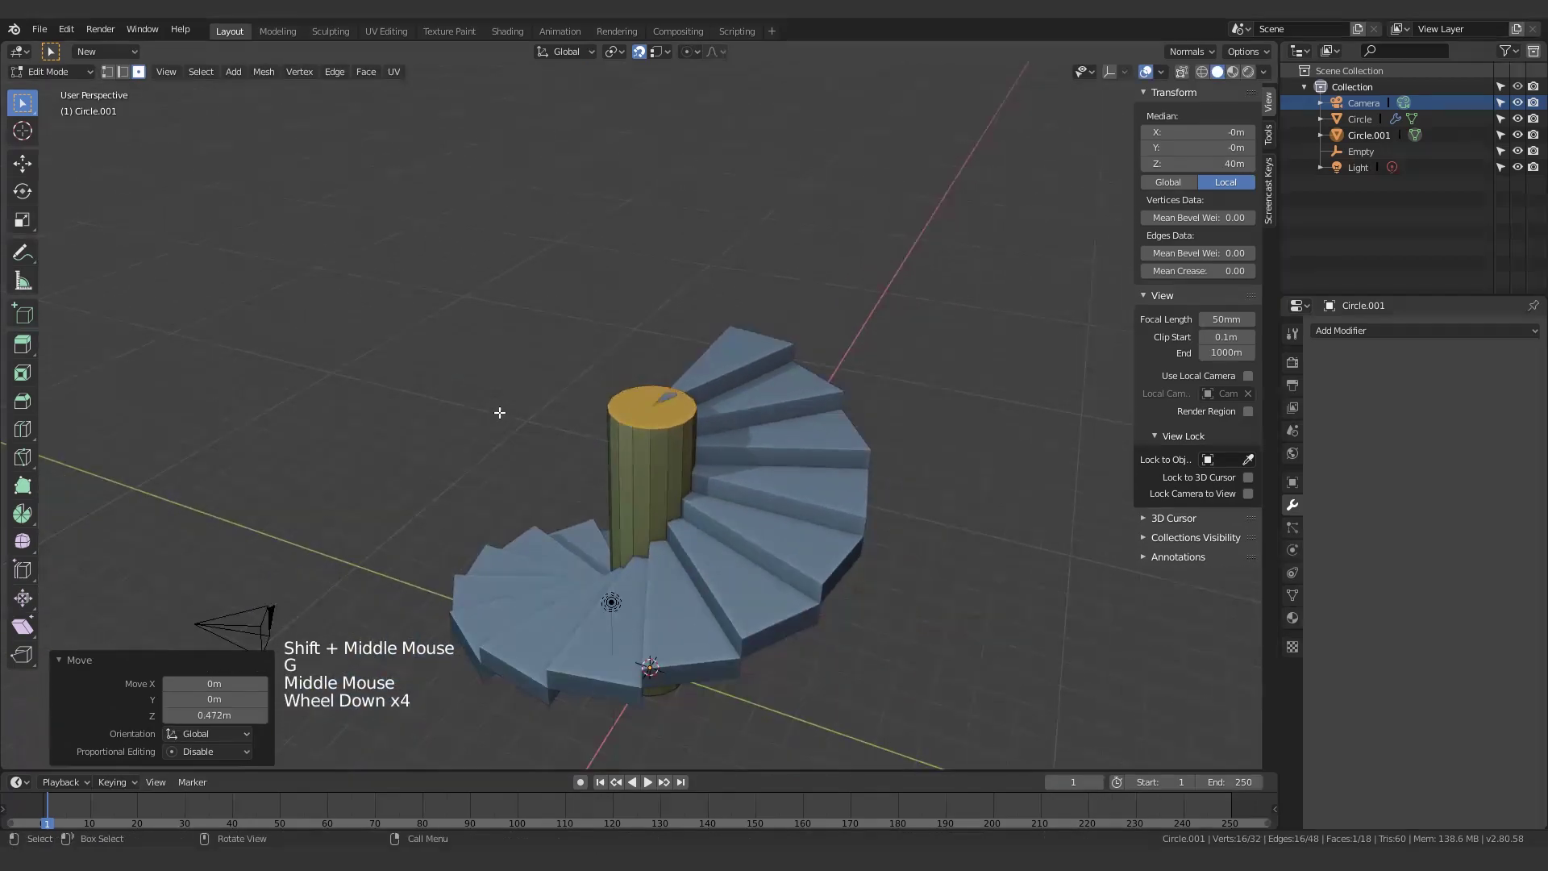
{"action": "key", "text": "Tab"}
{"action": "middle_click_drag", "start_coordinate": [501, 415], "coordinate": [781, 439]}
{"action": "scroll", "coordinate": [619, 487], "scroll_direction": "up", "scroll_amount": 3}
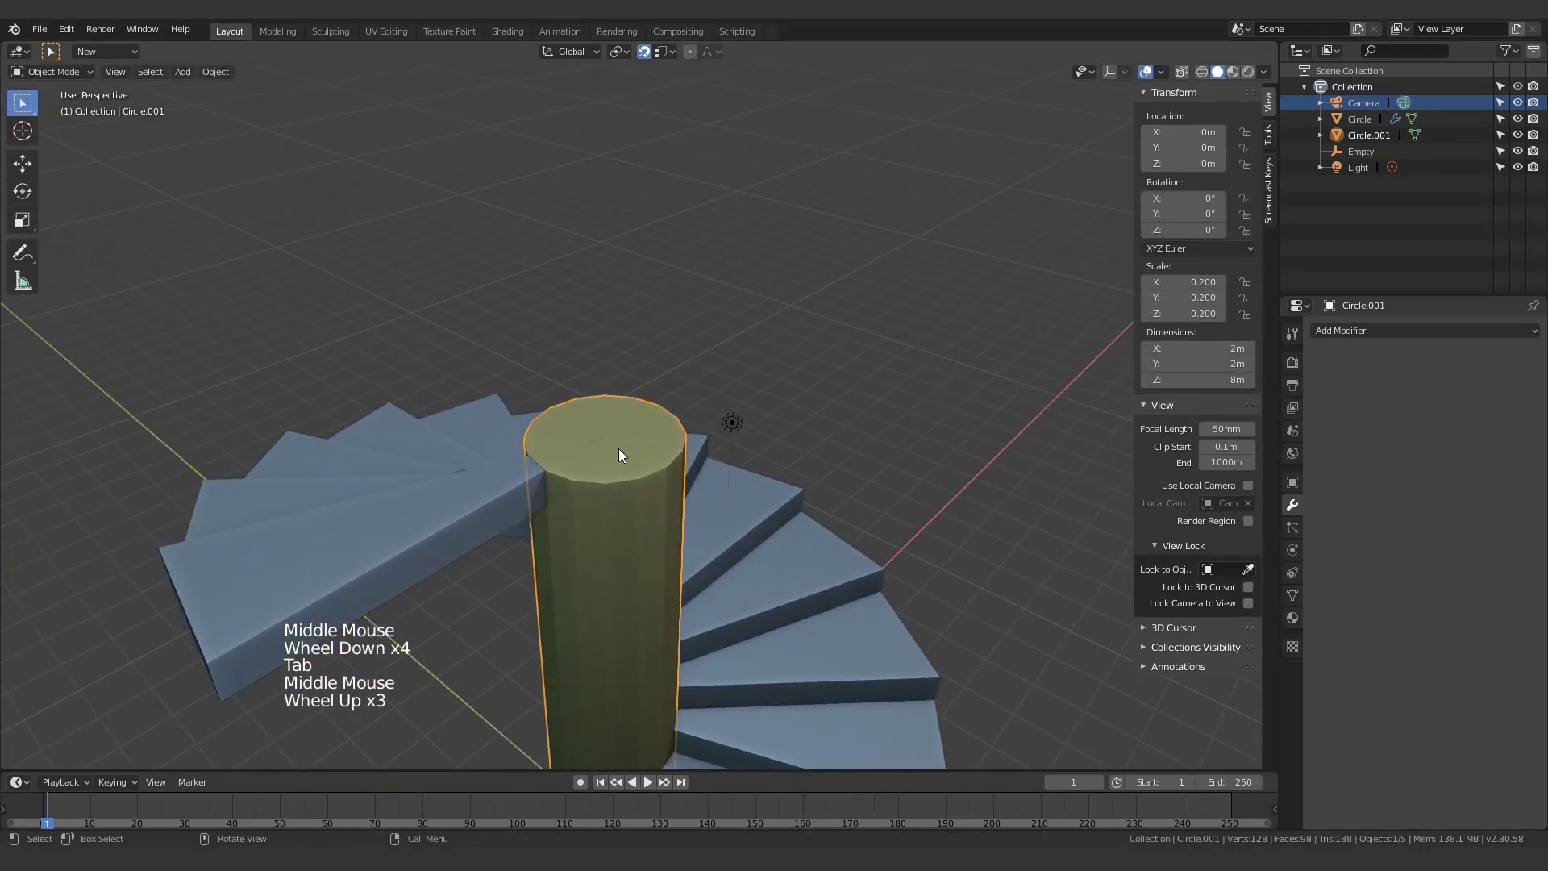
{"action": "scroll", "coordinate": [620, 456], "scroll_direction": "down", "scroll_amount": 4}
{"action": "key", "text": "Tab"}
{"action": "key", "text": "g"}
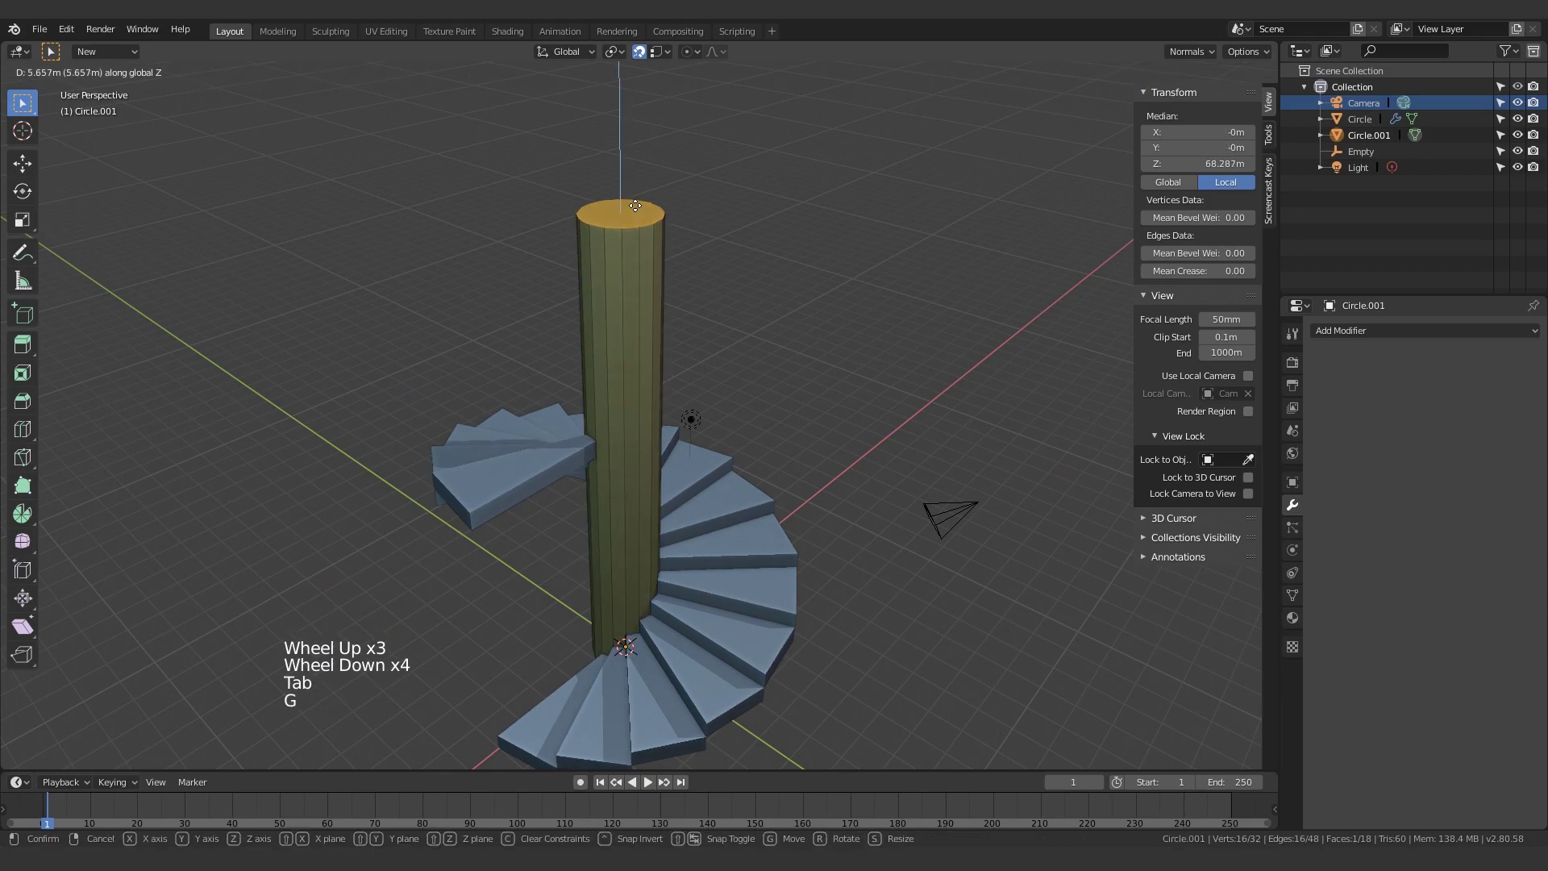
{"action": "right_click", "coordinate": [636, 206]}
{"action": "middle_click_drag", "start_coordinate": [633, 128], "coordinate": [702, 325]}
{"action": "key", "text": "Tab"}
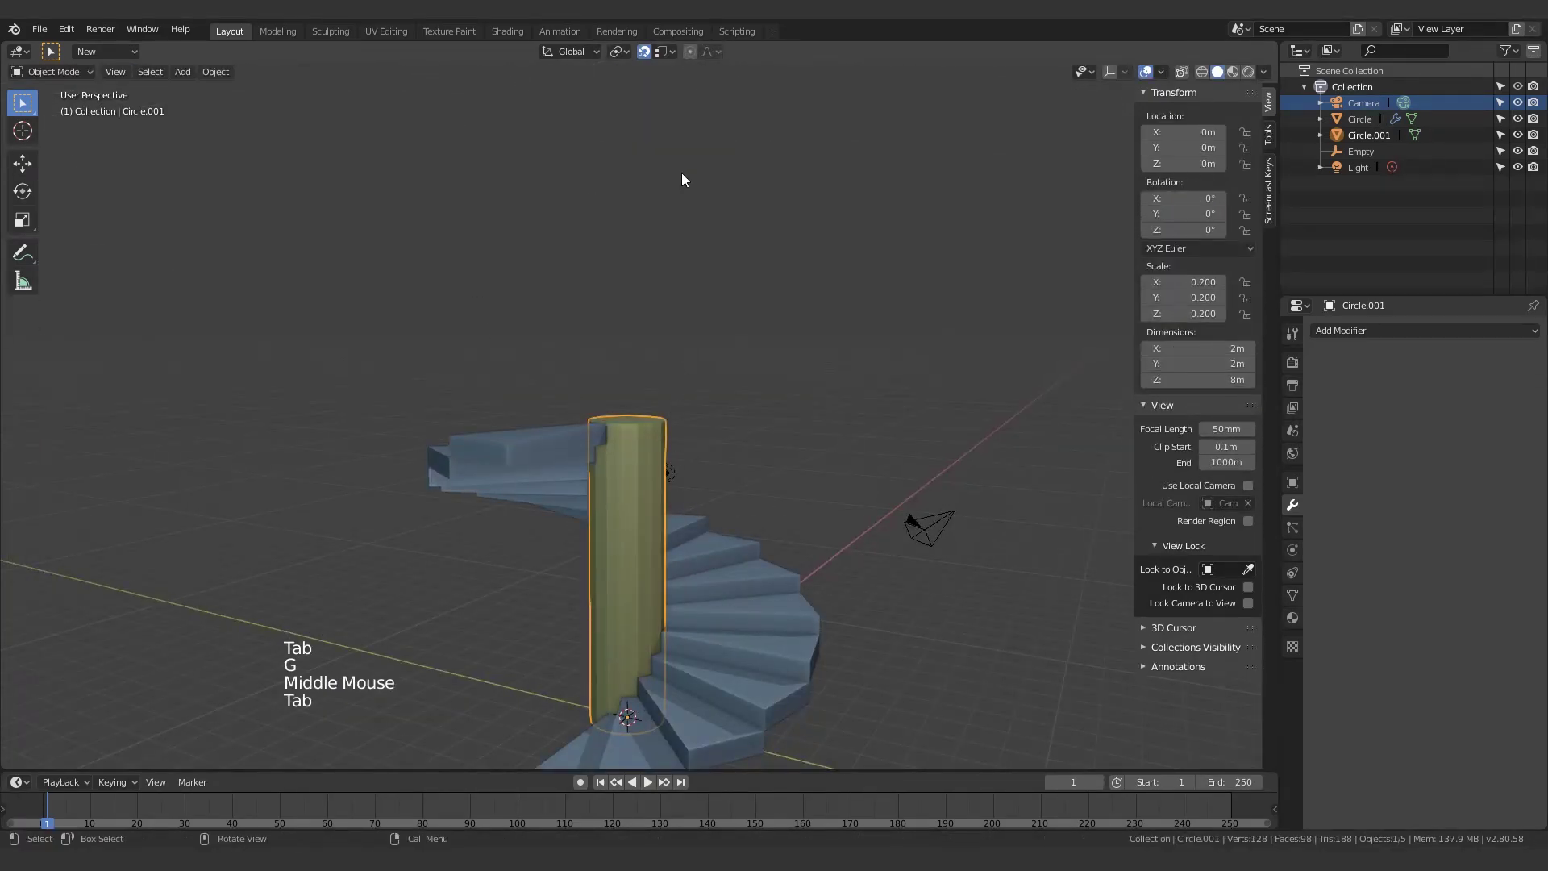
{"action": "middle_click_drag", "start_coordinate": [583, 492], "coordinate": [629, 604]}
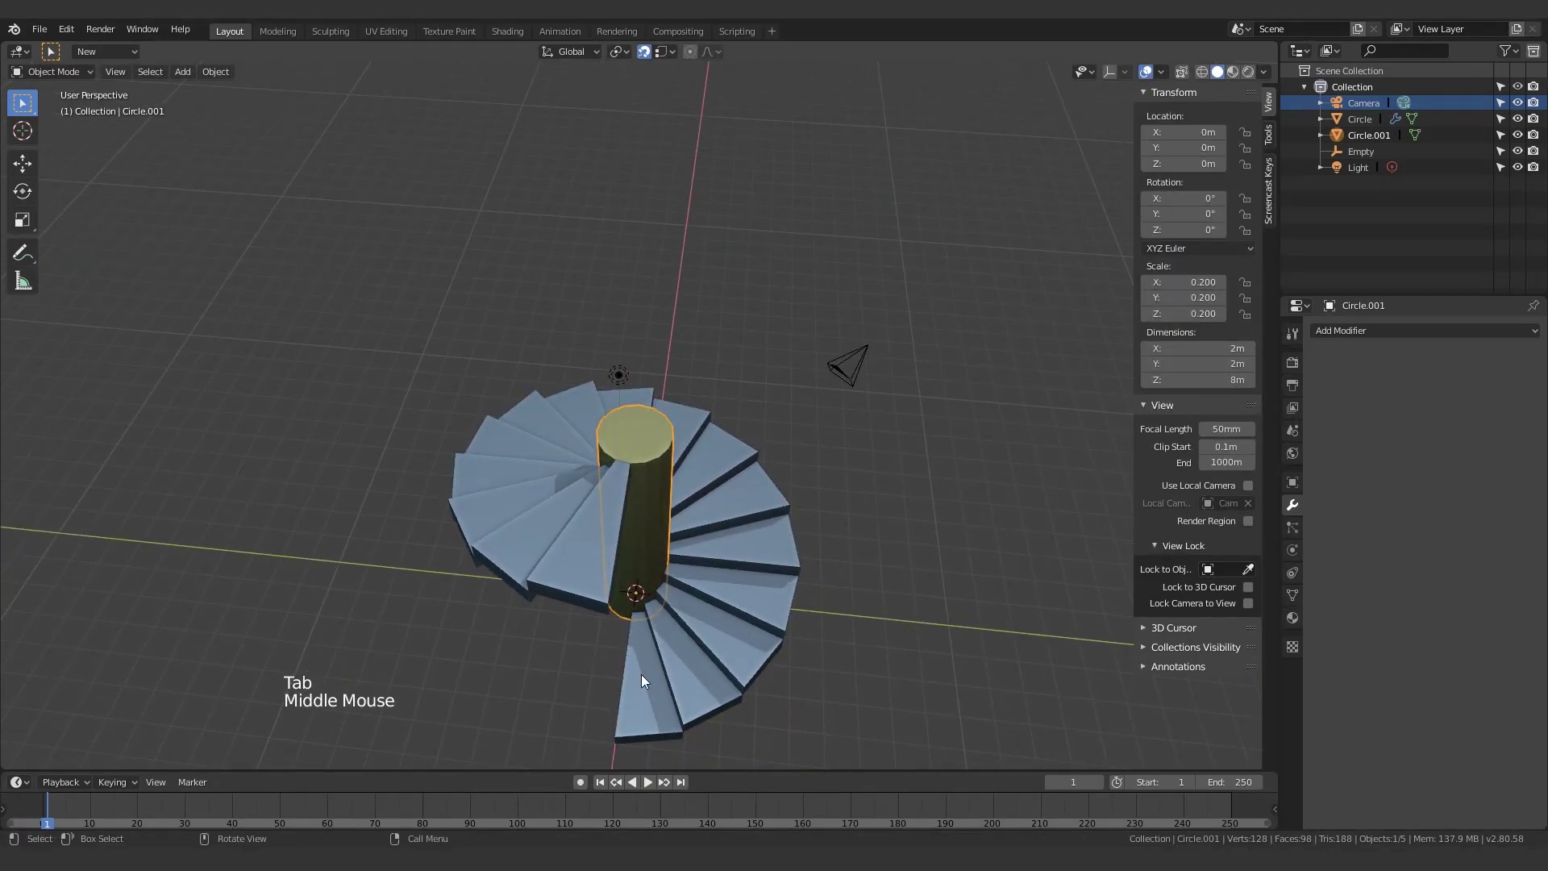
Step: Select the arrayed staircase object and enter Edit Mode on its bottom step
{"action": "middle_click_drag", "start_coordinate": [476, 559], "coordinate": [622, 537]}
{"action": "left_click", "coordinate": [623, 537]}
{"action": "middle_click_drag", "start_coordinate": [718, 617], "coordinate": [749, 500]}
{"action": "scroll", "coordinate": [566, 472], "scroll_direction": "up", "scroll_amount": 4}
{"action": "middle_click_drag", "start_coordinate": [566, 472], "coordinate": [791, 489], "text": "shift"}
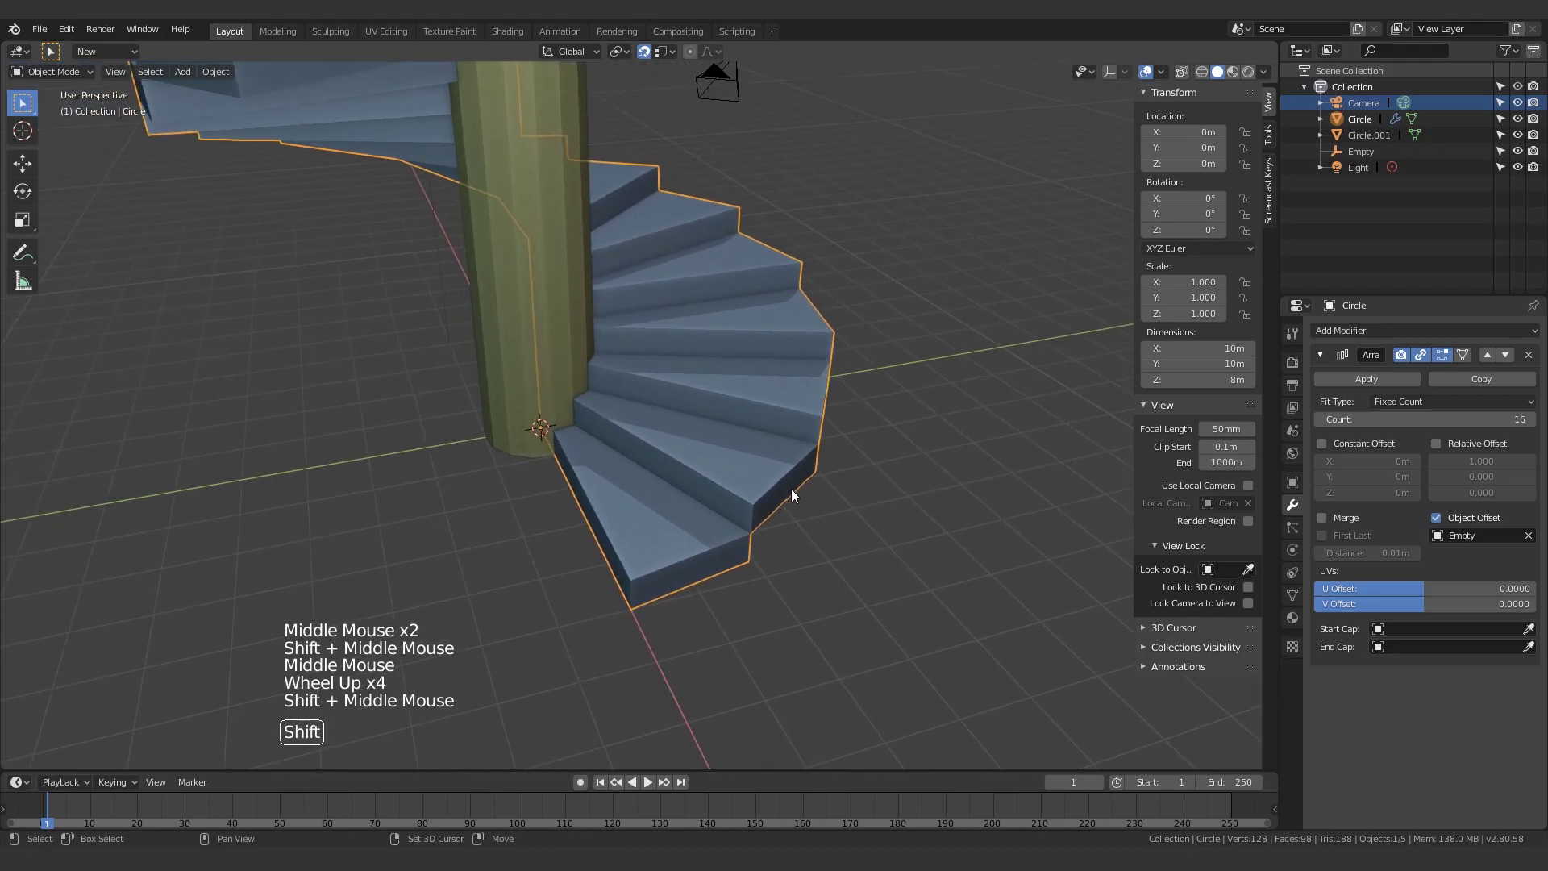
{"action": "scroll", "coordinate": [718, 622], "scroll_direction": "up", "scroll_amount": 2}
{"action": "middle_click_drag", "start_coordinate": [718, 622], "coordinate": [669, 496], "text": "shift"}
{"action": "scroll", "coordinate": [669, 495], "scroll_direction": "up", "scroll_amount": 2}
{"action": "key", "text": "ctrl+r"}
{"action": "key", "text": "Tab"}
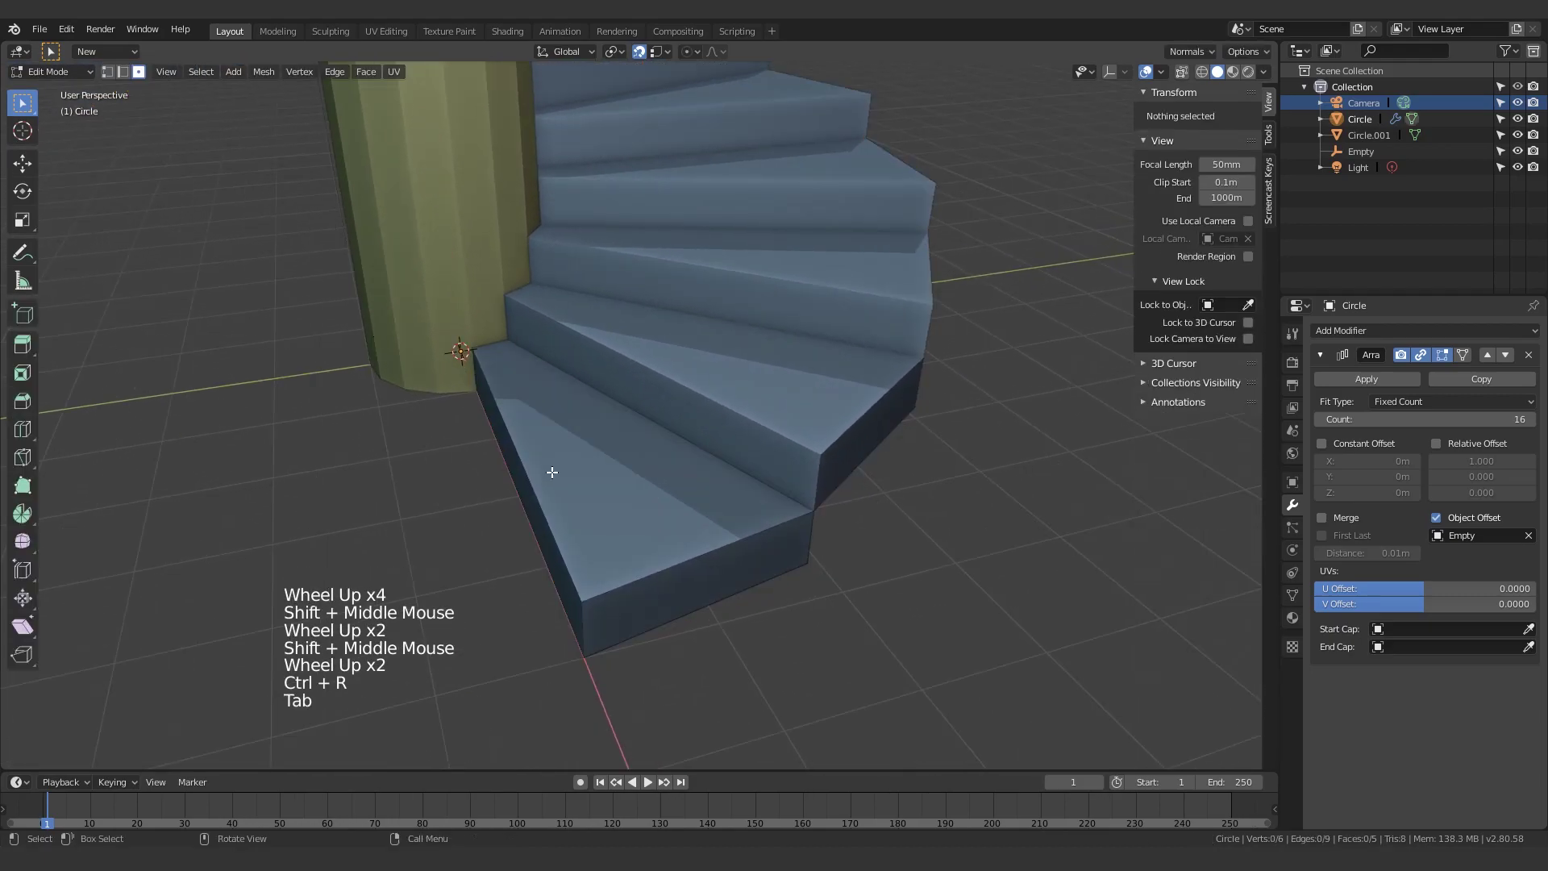
Step: Try a vertical loop cut on the bottom step's long front side and undo it
{"action": "key", "text": "ctrl+r"}
{"action": "left_click", "coordinate": [543, 470]}
{"action": "right_click", "coordinate": [516, 431]}
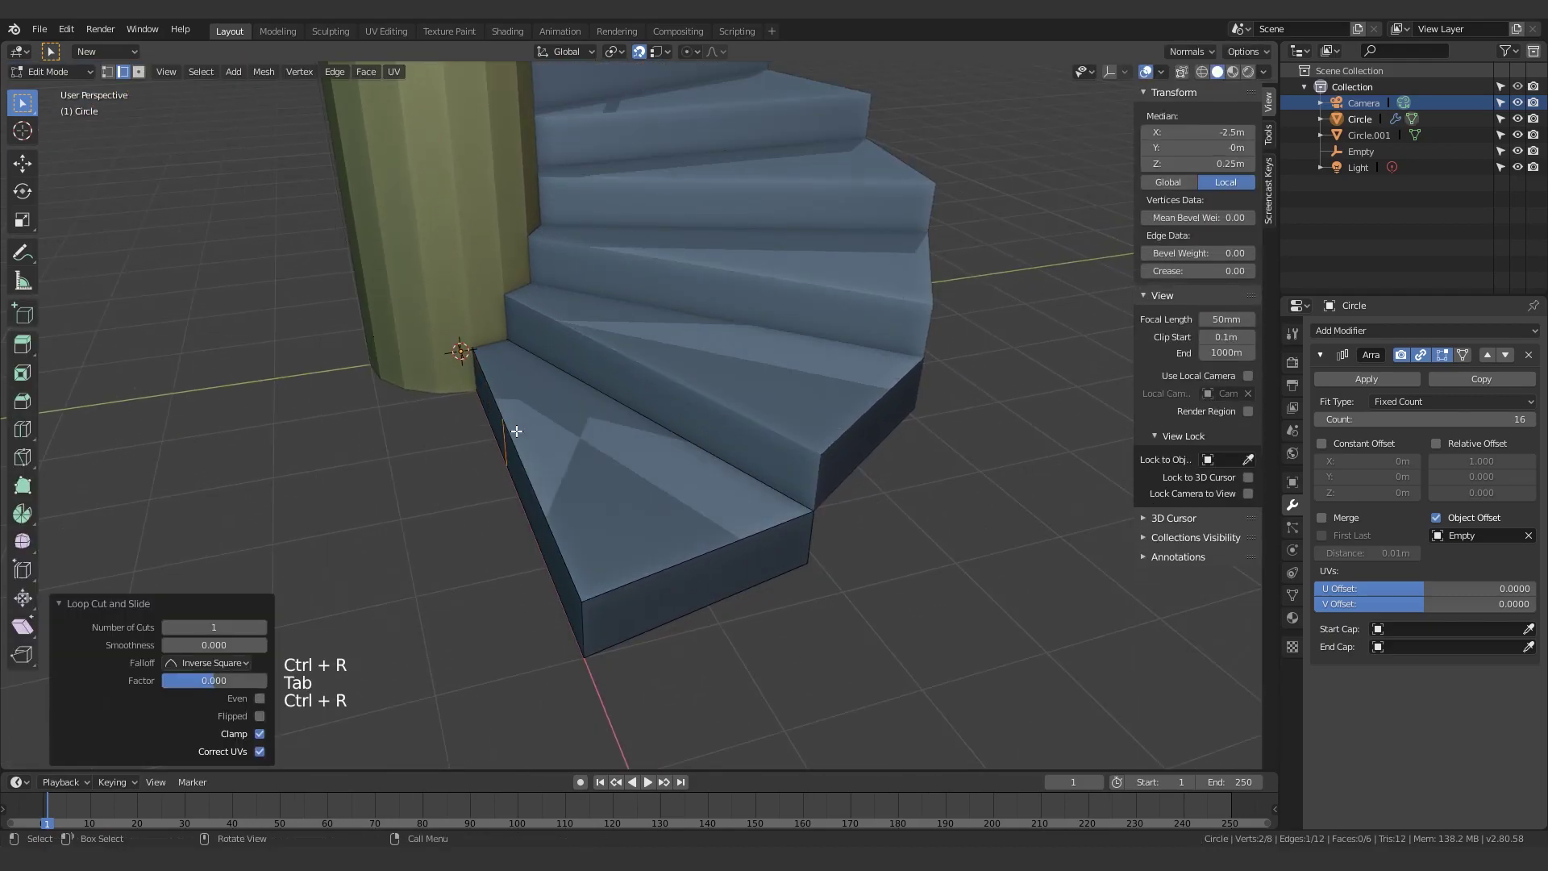
{"action": "key", "text": "ctrl+z"}
Step: Add one centred vertical loop cut to the outer face of the bottom step
{"action": "scroll", "coordinate": [588, 515], "scroll_direction": "up", "scroll_amount": 1}
{"action": "middle_click_drag", "start_coordinate": [588, 516], "coordinate": [712, 637]}
{"action": "scroll", "coordinate": [511, 525], "scroll_direction": "down", "scroll_amount": 2}
{"action": "key", "text": "ctrl+r"}
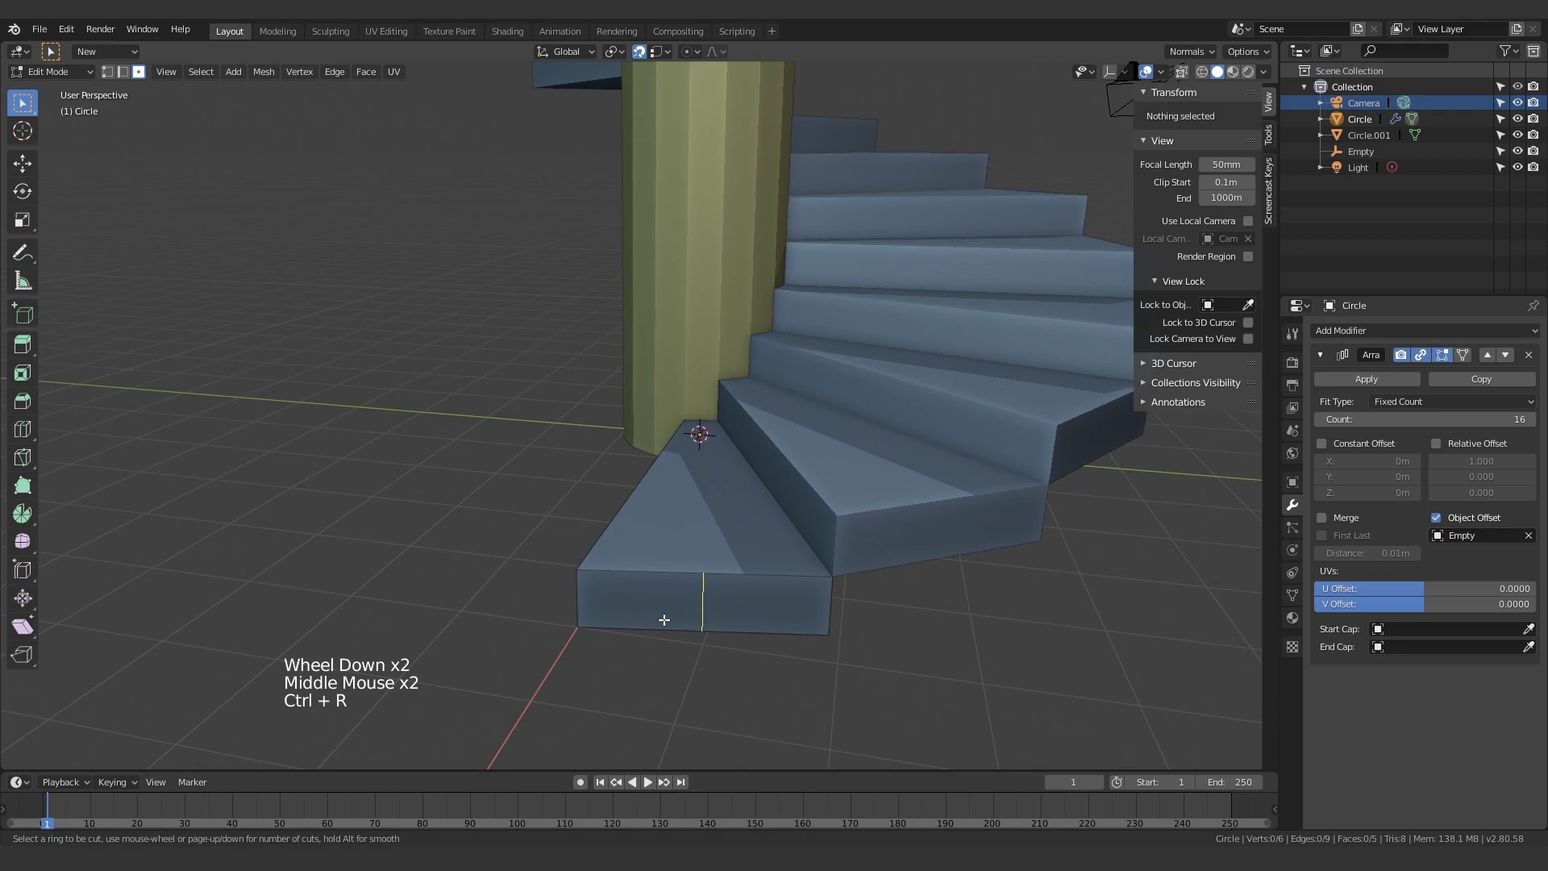
{"action": "left_click", "coordinate": [696, 613]}
{"action": "right_click", "coordinate": [676, 613]}
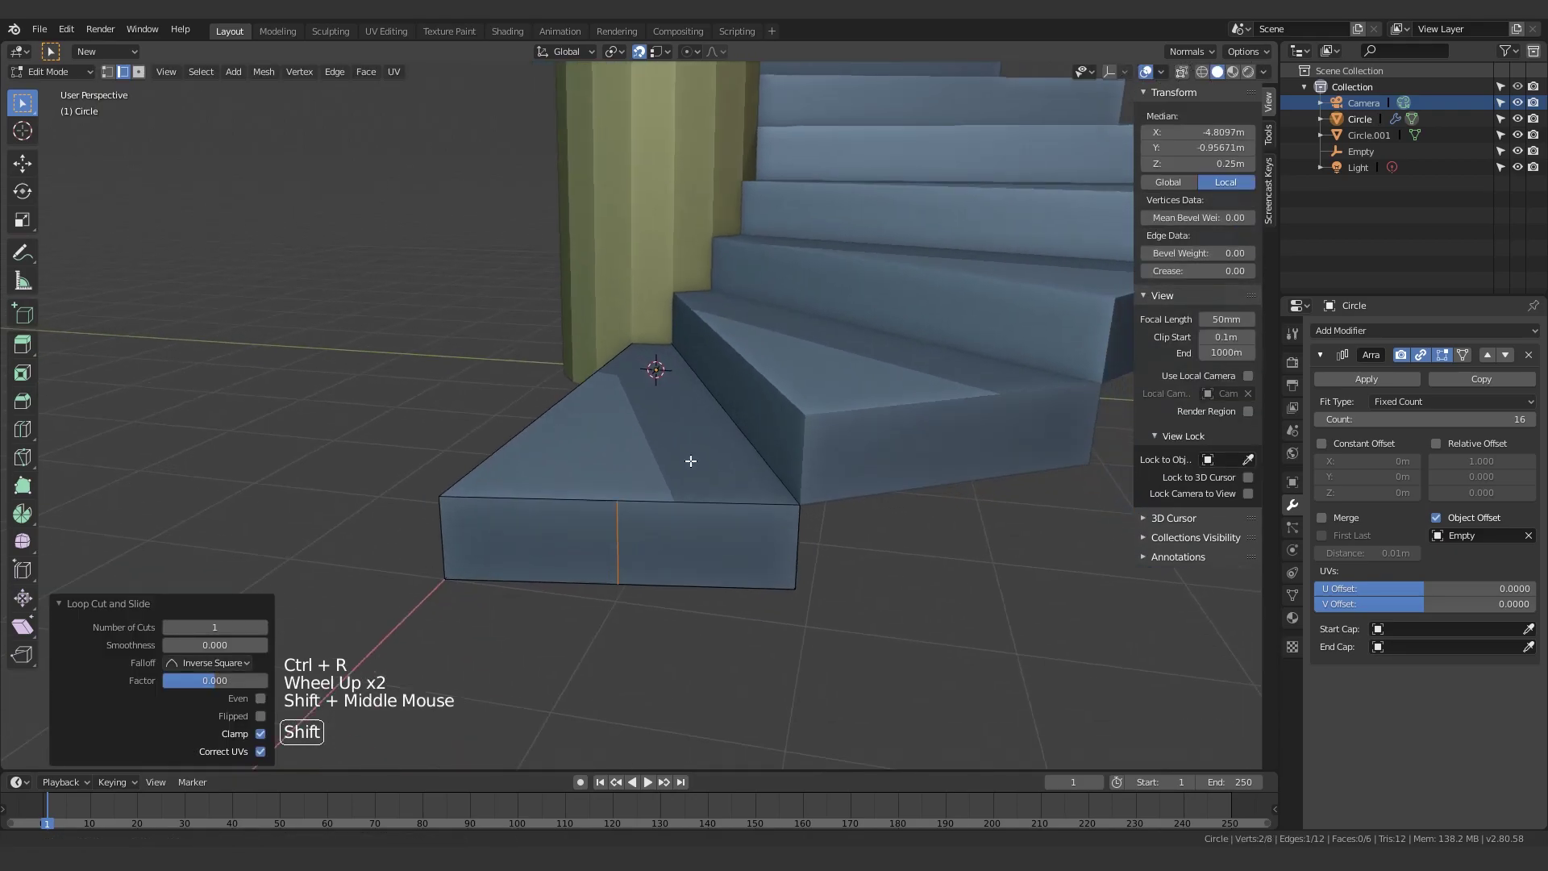
Step: Add a horizontal loop cut around the bottom step and slide it close to the upper edge
{"action": "middle_click_drag", "start_coordinate": [690, 461], "coordinate": [442, 473]}
{"action": "key", "text": "ctrl+r"}
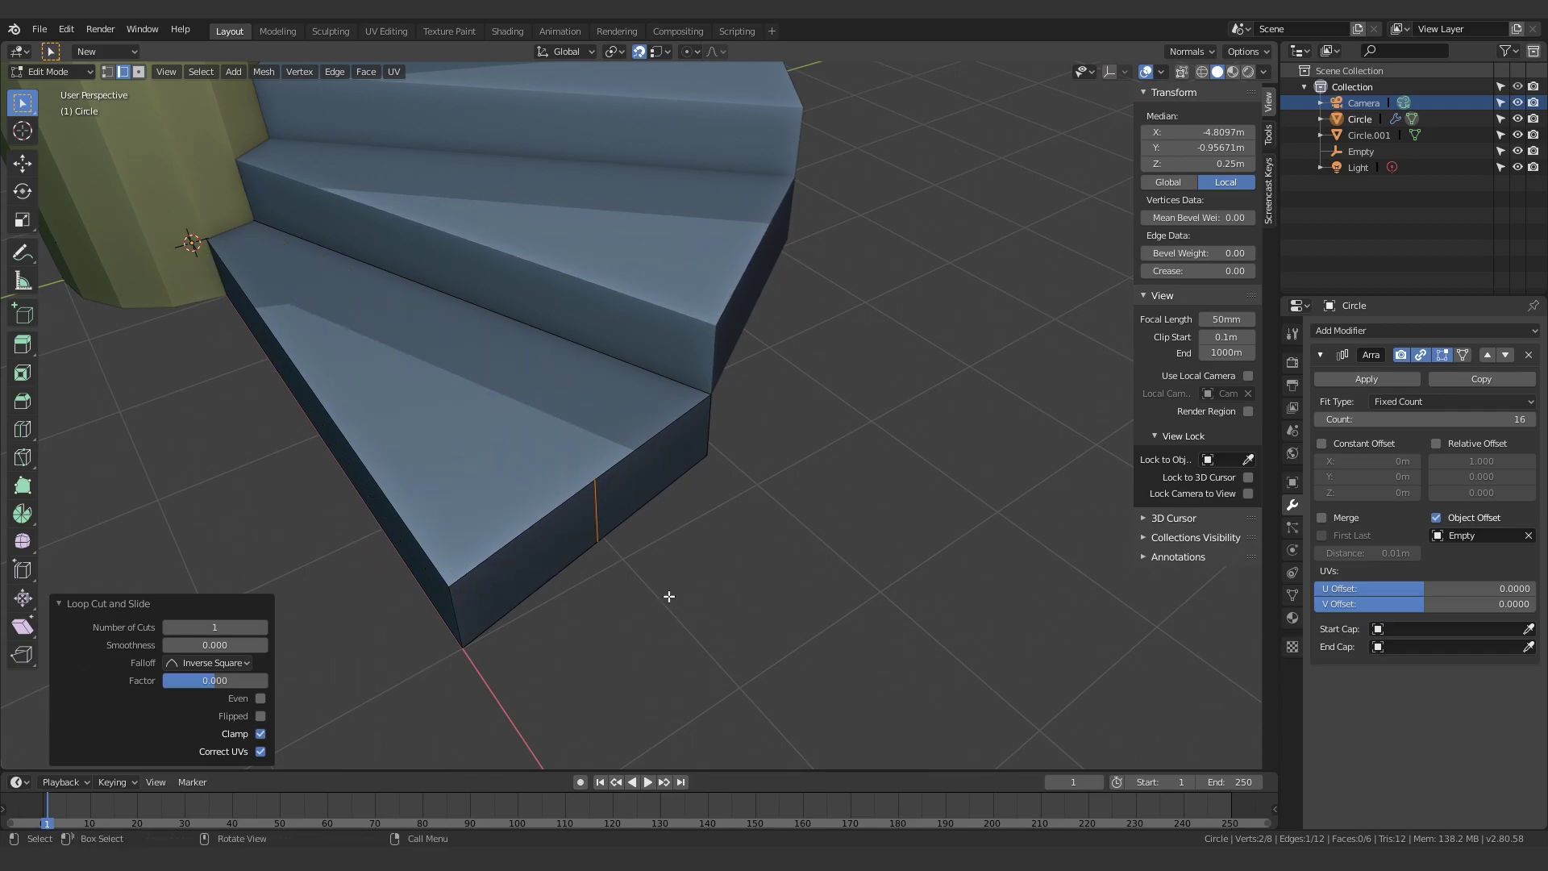
{"action": "key", "text": "Tab"}
{"action": "key", "text": "Tab"}
{"action": "key", "text": "Tab"}
{"action": "key", "text": "Tab"}
{"action": "key", "text": "ctrl+r"}
{"action": "middle_click_drag", "start_coordinate": [463, 633], "coordinate": [467, 571]}
{"action": "key", "text": "Tab"}
{"action": "key", "text": "ctrl+r"}
{"action": "left_click", "coordinate": [441, 601]}
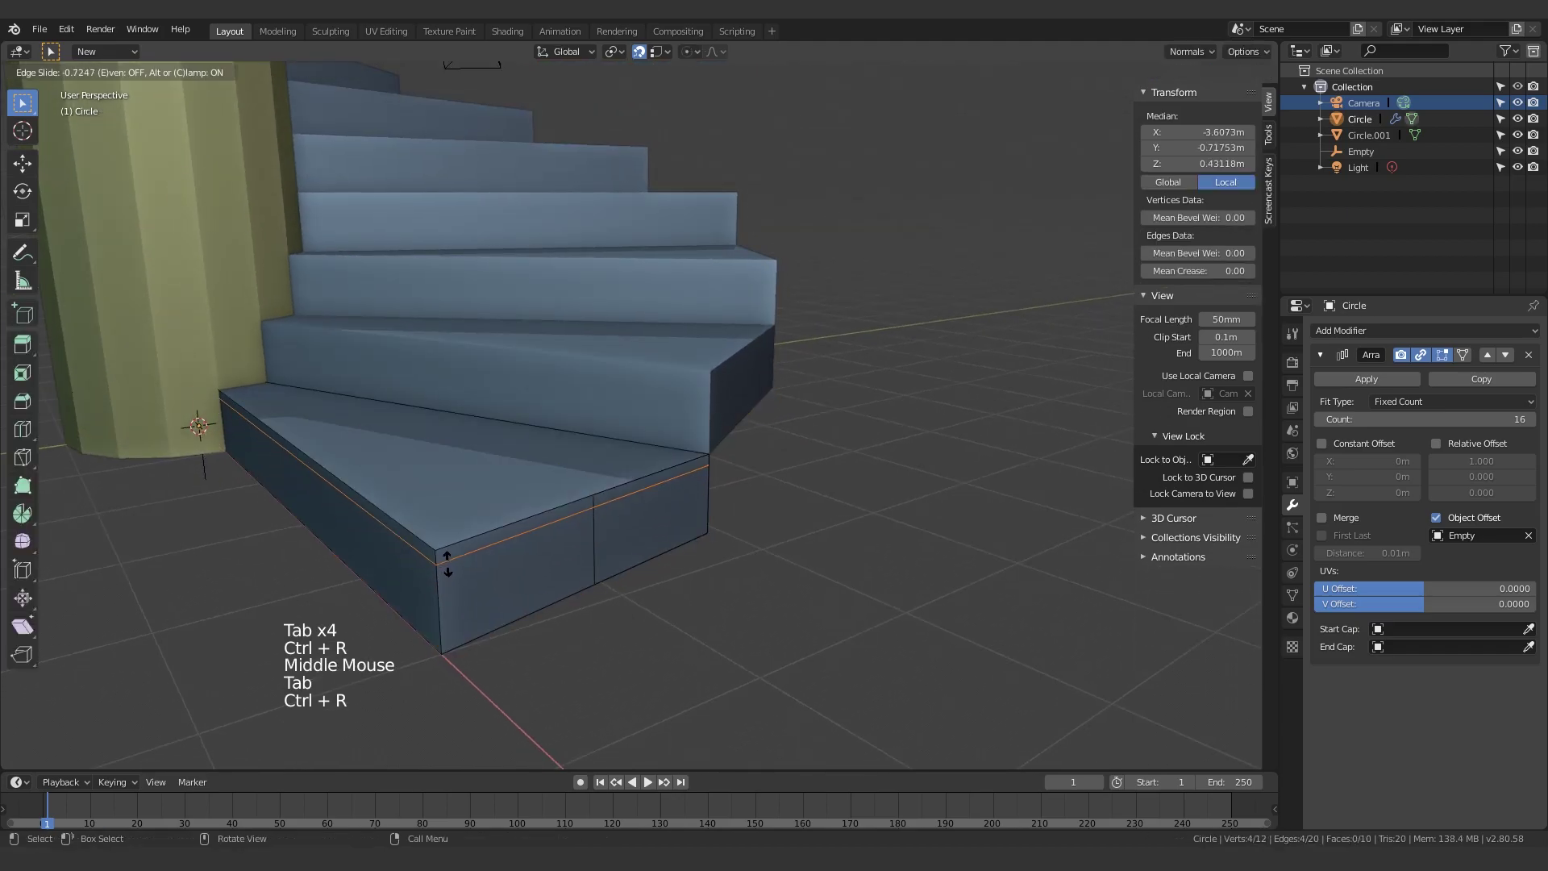
{"action": "left_click", "coordinate": [448, 563]}
Step: Extrude the two narrow upper faces on the bottom step's outer side outward about 0.114 m
{"action": "key", "text": "3"}
{"action": "left_click", "coordinate": [487, 543]}
{"action": "middle_click_drag", "start_coordinate": [487, 543], "coordinate": [714, 504]}
{"action": "scroll", "coordinate": [581, 528], "scroll_direction": "up", "scroll_amount": 1}
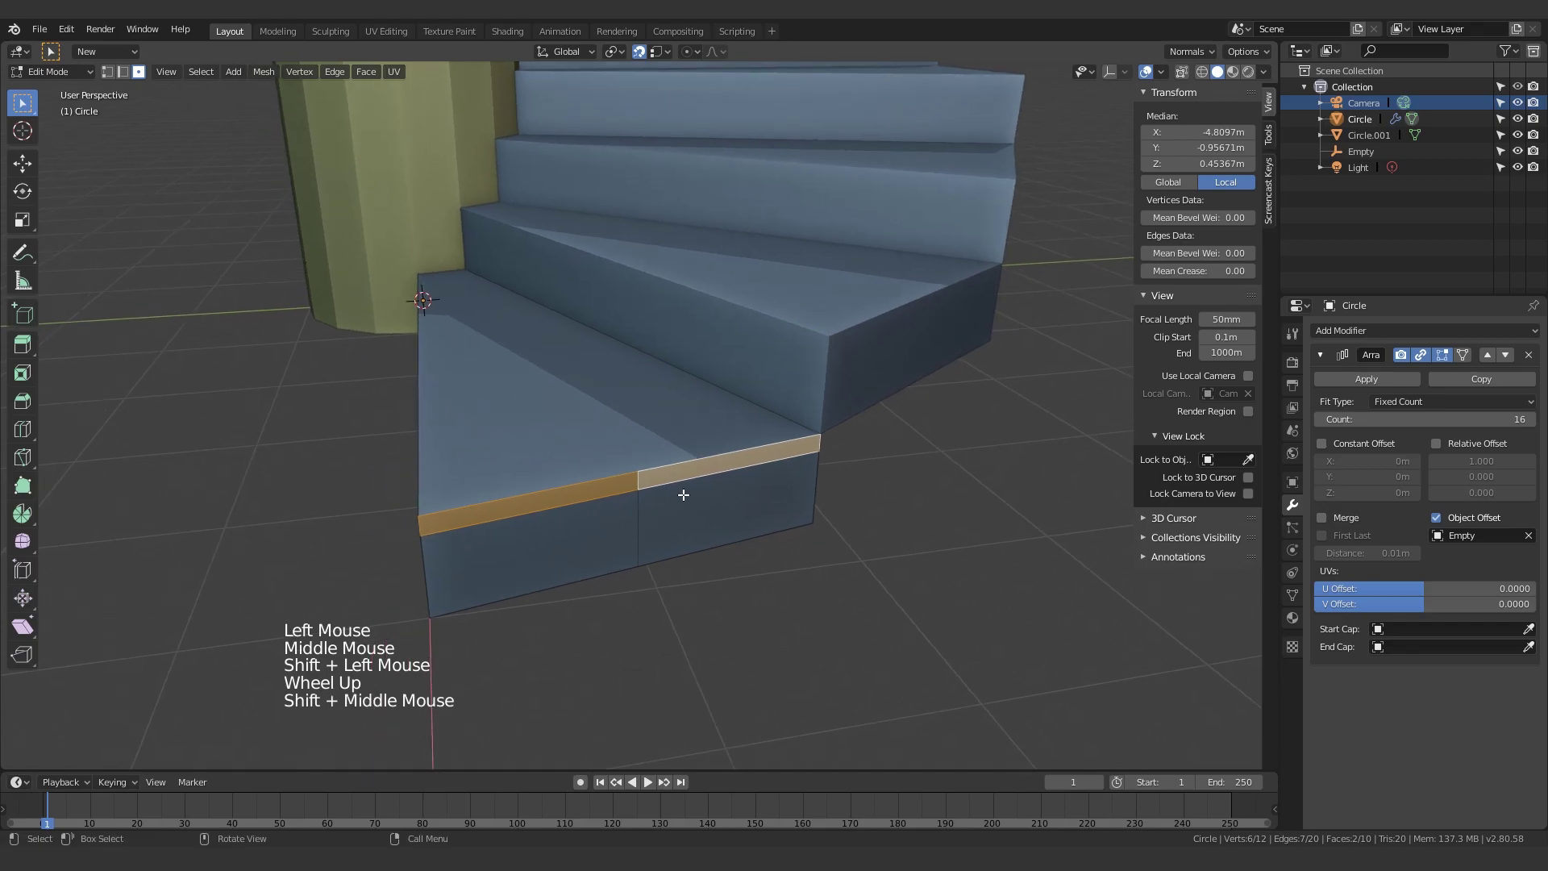
{"action": "key", "text": "e"}
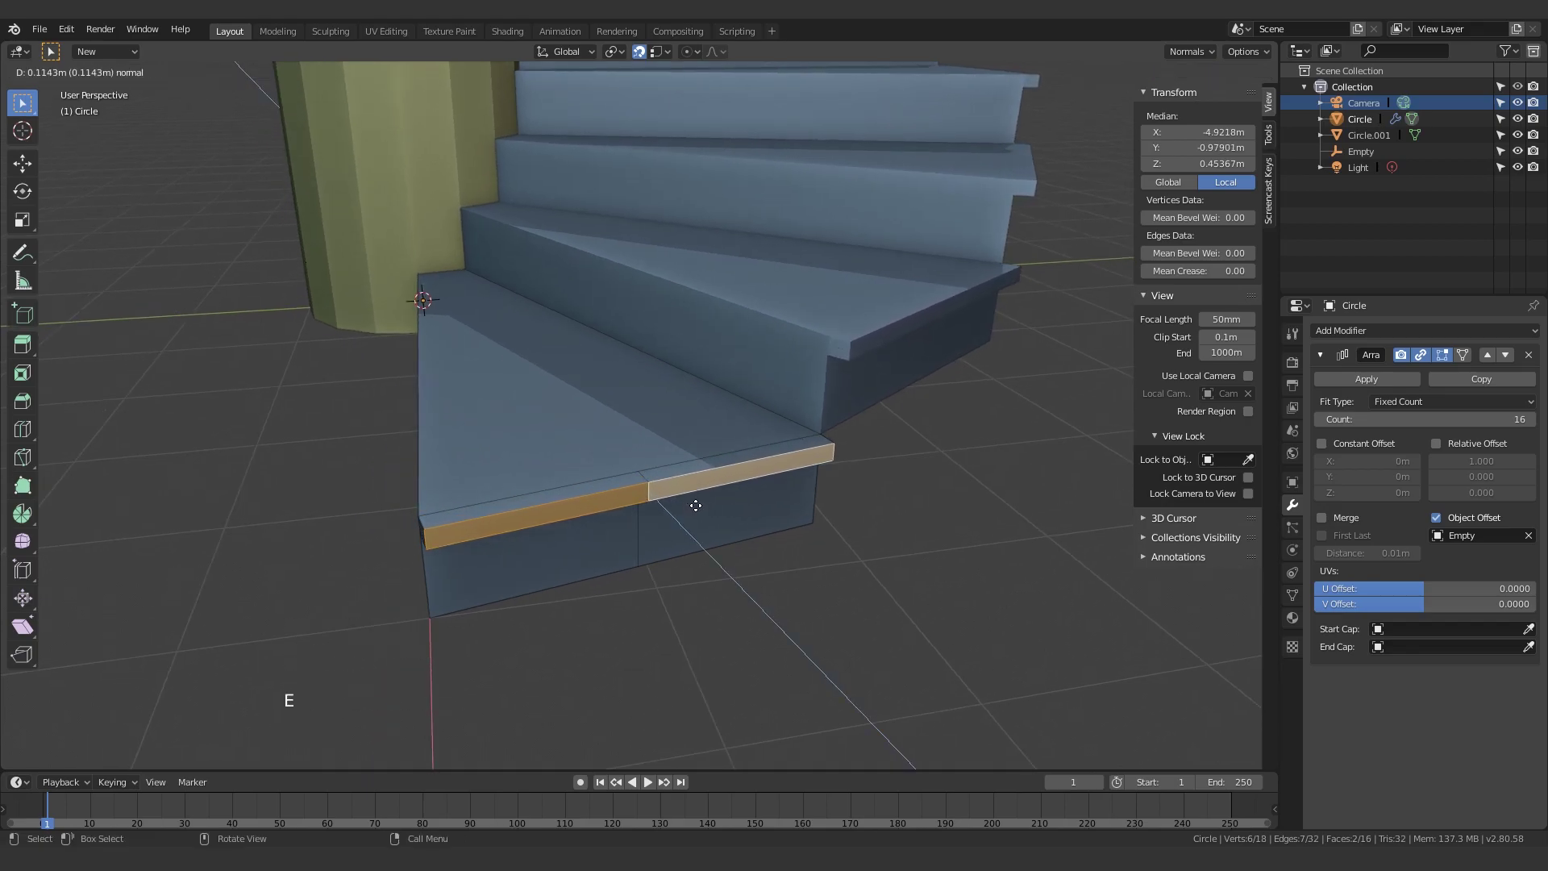
{"action": "left_click", "coordinate": [696, 506]}
Step: Select both top faces of the overhanging lip on the bottom step's outer side
{"action": "scroll", "coordinate": [701, 510], "scroll_direction": "up", "scroll_amount": 1}
{"action": "middle_click_drag", "start_coordinate": [705, 511], "coordinate": [567, 529]}
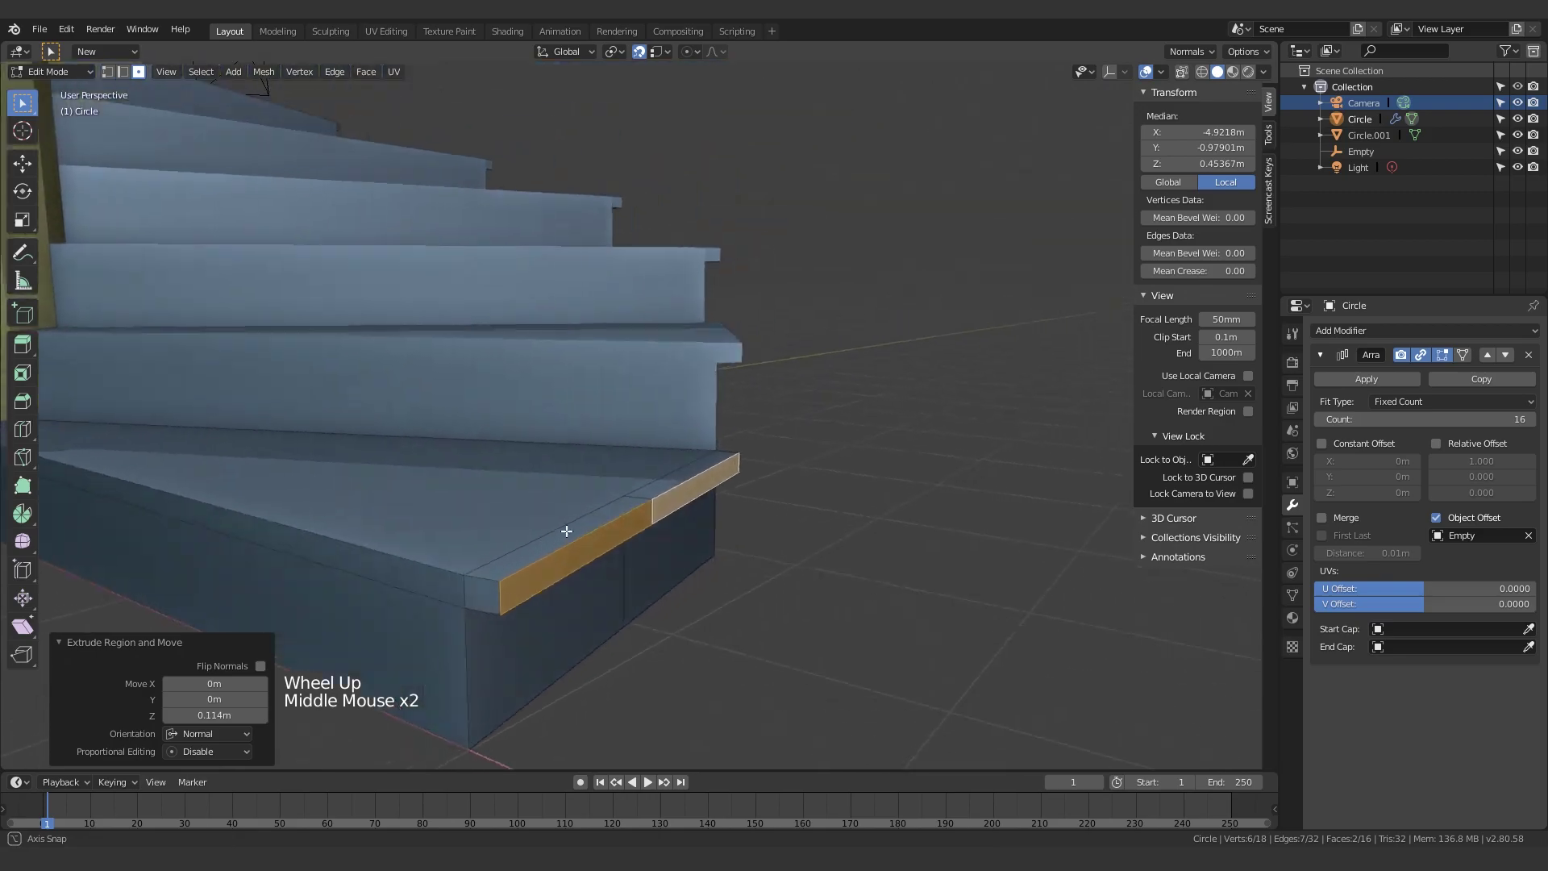
{"action": "scroll", "coordinate": [541, 557], "scroll_direction": "down", "scroll_amount": 1}
{"action": "middle_click_drag", "start_coordinate": [514, 582], "coordinate": [658, 481]}
{"action": "left_click", "coordinate": [624, 537]}
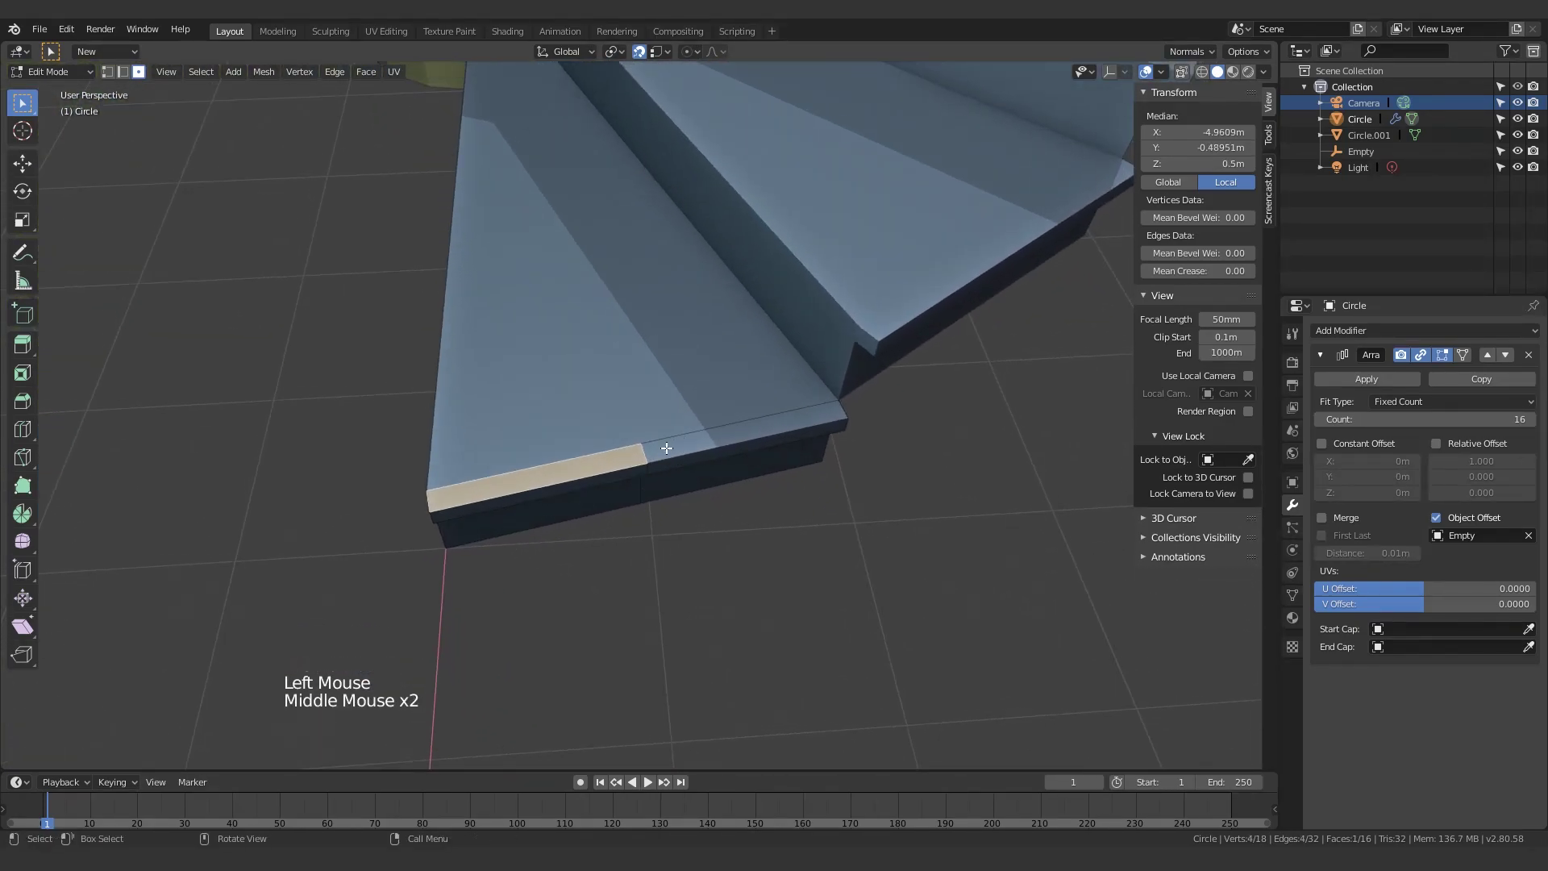
{"action": "key", "text": "Tab"}
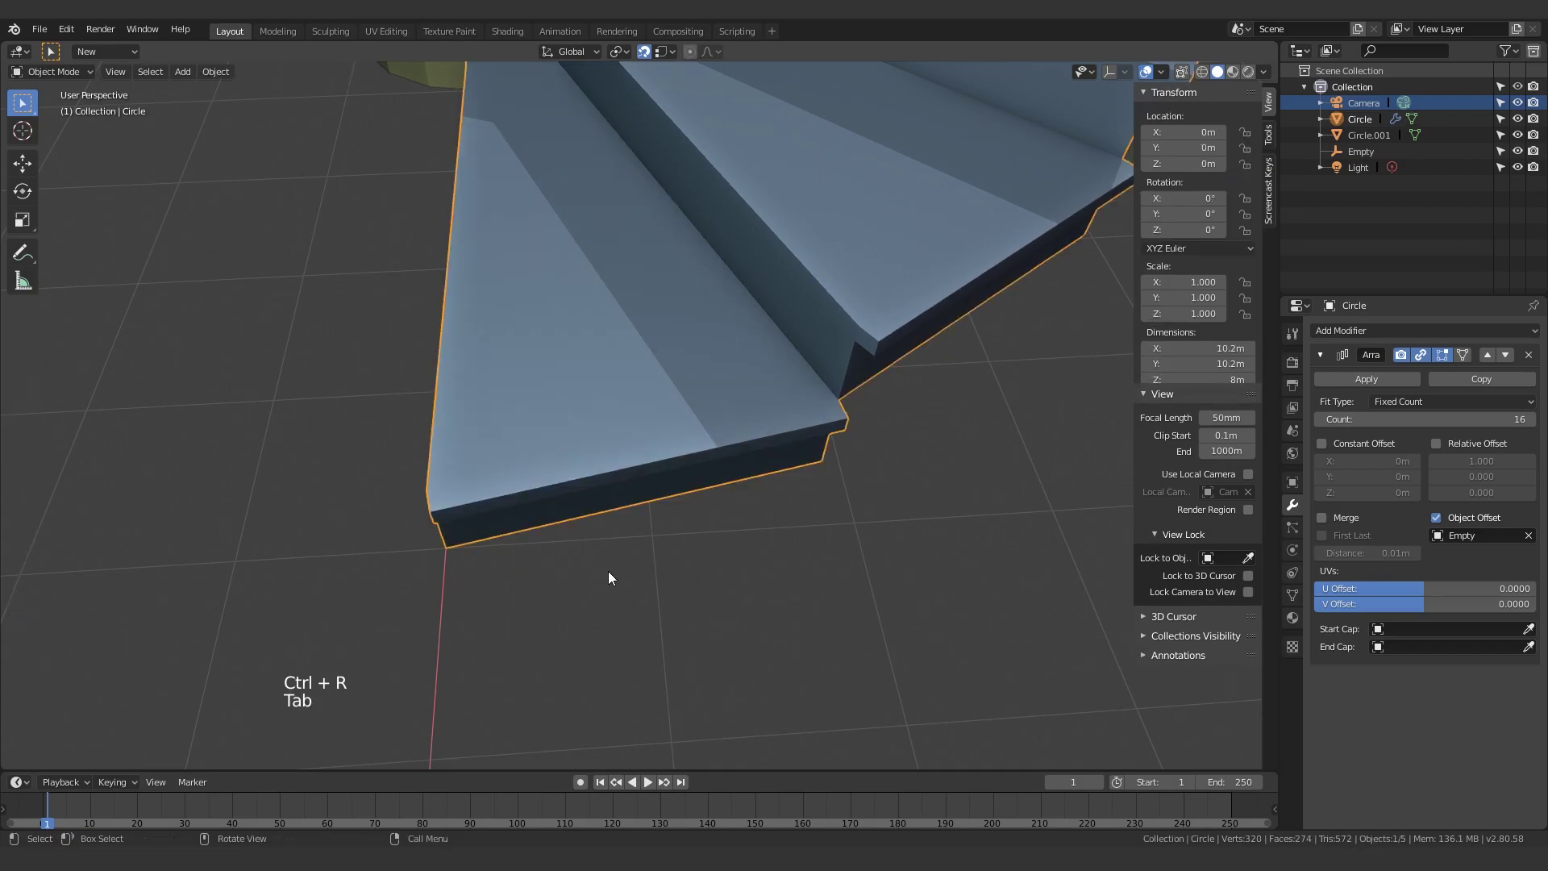
{"action": "scroll", "coordinate": [608, 571], "scroll_direction": "up", "scroll_amount": 2}
{"action": "middle_click_drag", "start_coordinate": [608, 571], "coordinate": [608, 523]}
{"action": "key", "text": "Tab"}
{"action": "scroll", "coordinate": [630, 500], "scroll_direction": "down", "scroll_amount": 3}
{"action": "middle_click_drag", "start_coordinate": [657, 445], "coordinate": [681, 518], "text": "shift"}
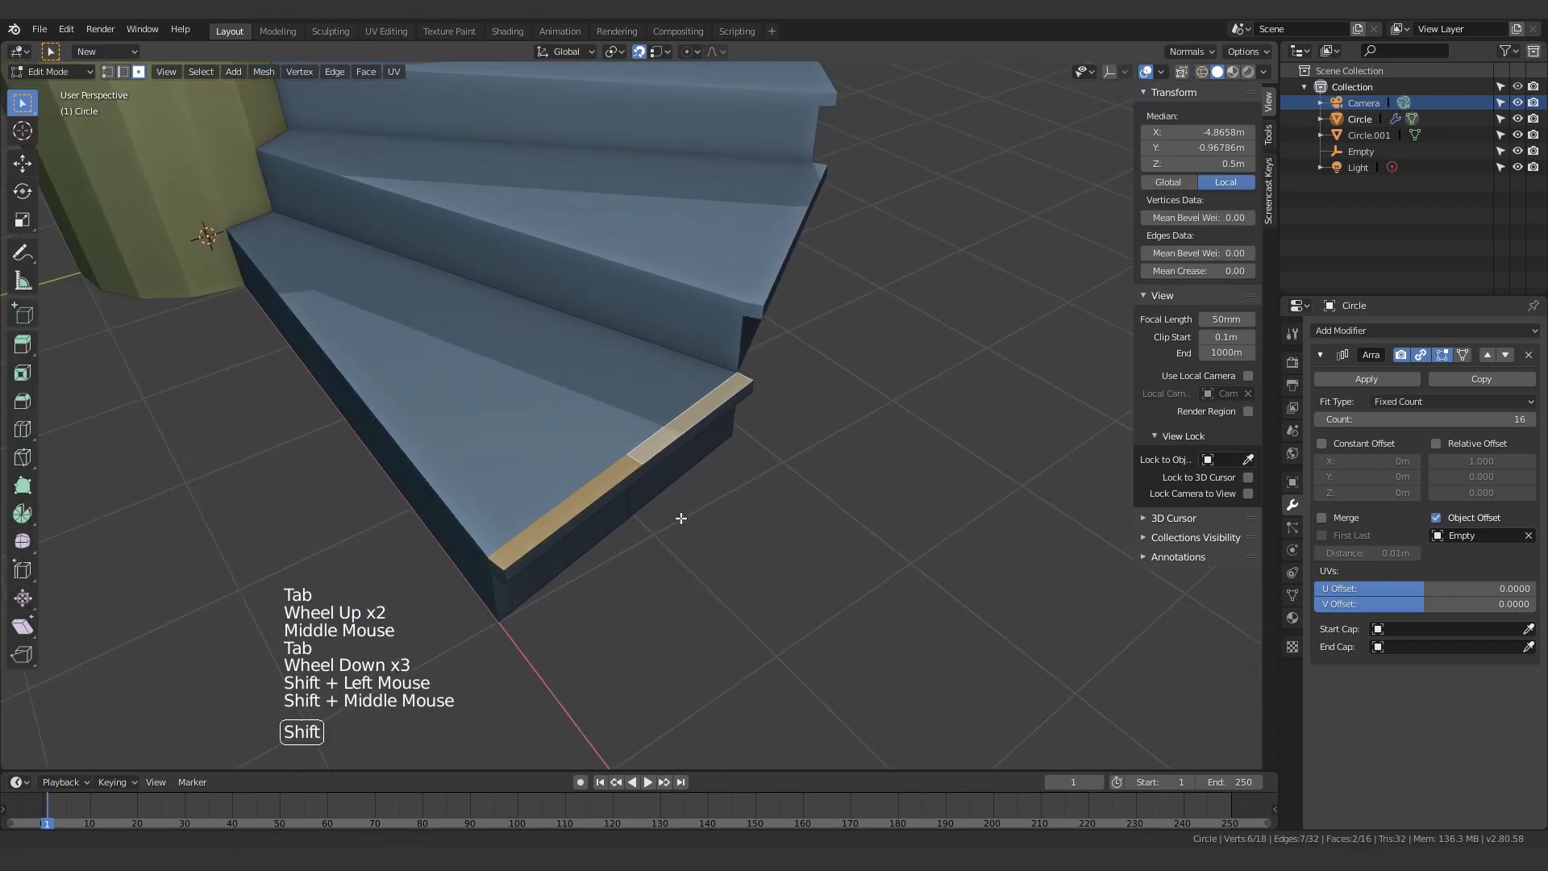
{"action": "scroll", "coordinate": [681, 519], "scroll_direction": "up", "scroll_amount": 1}
{"action": "middle_click_drag", "start_coordinate": [597, 567], "coordinate": [556, 517]}
{"action": "key", "text": "g"}
{"action": "key", "text": "z"}
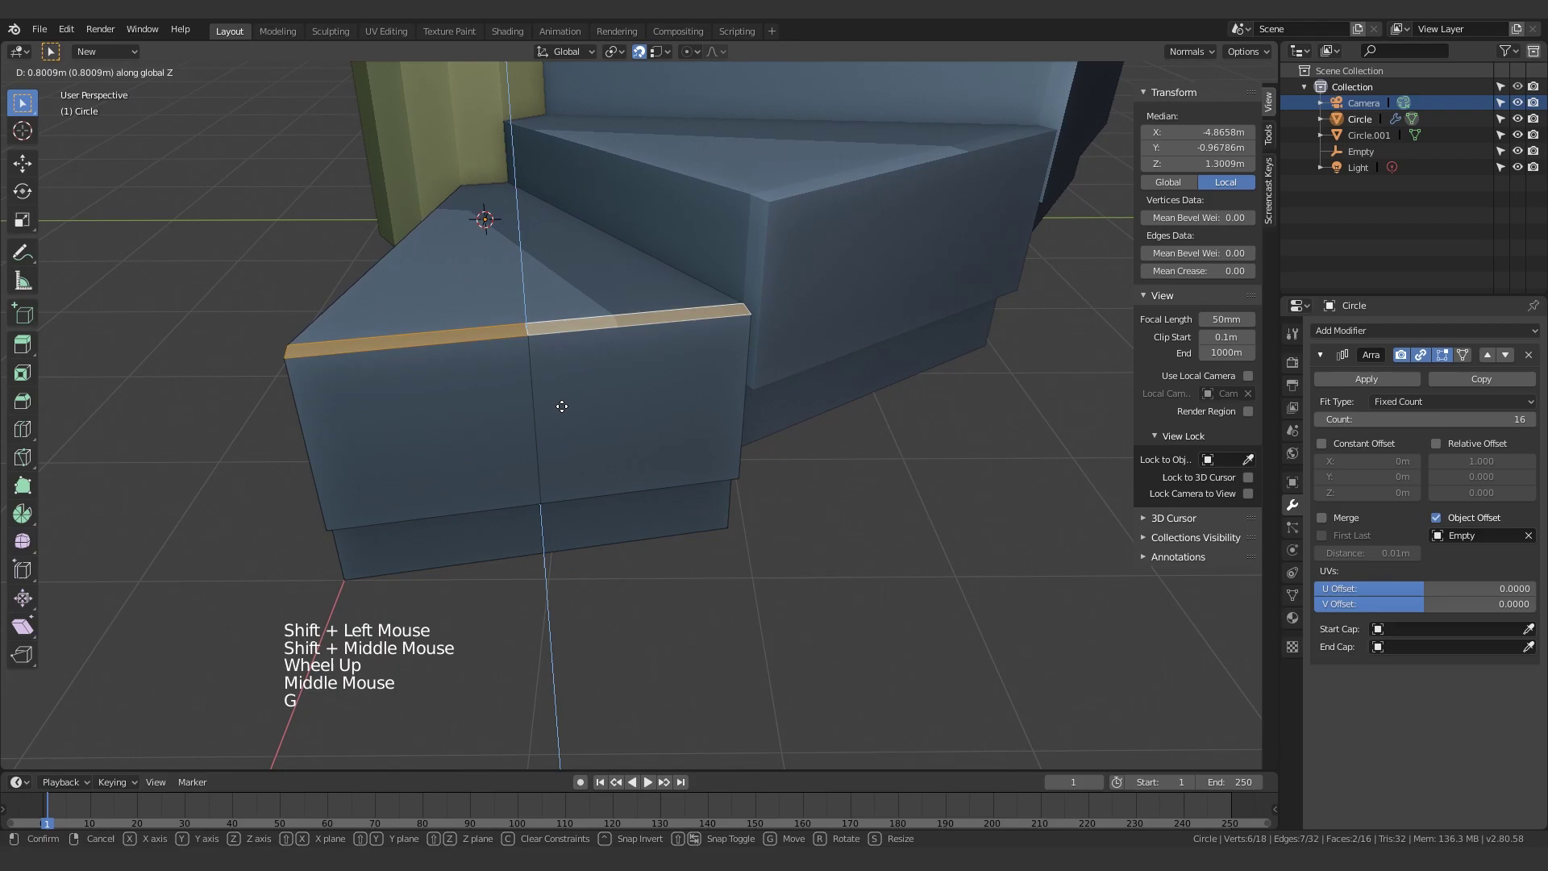
{"action": "right_click", "coordinate": [560, 419]}
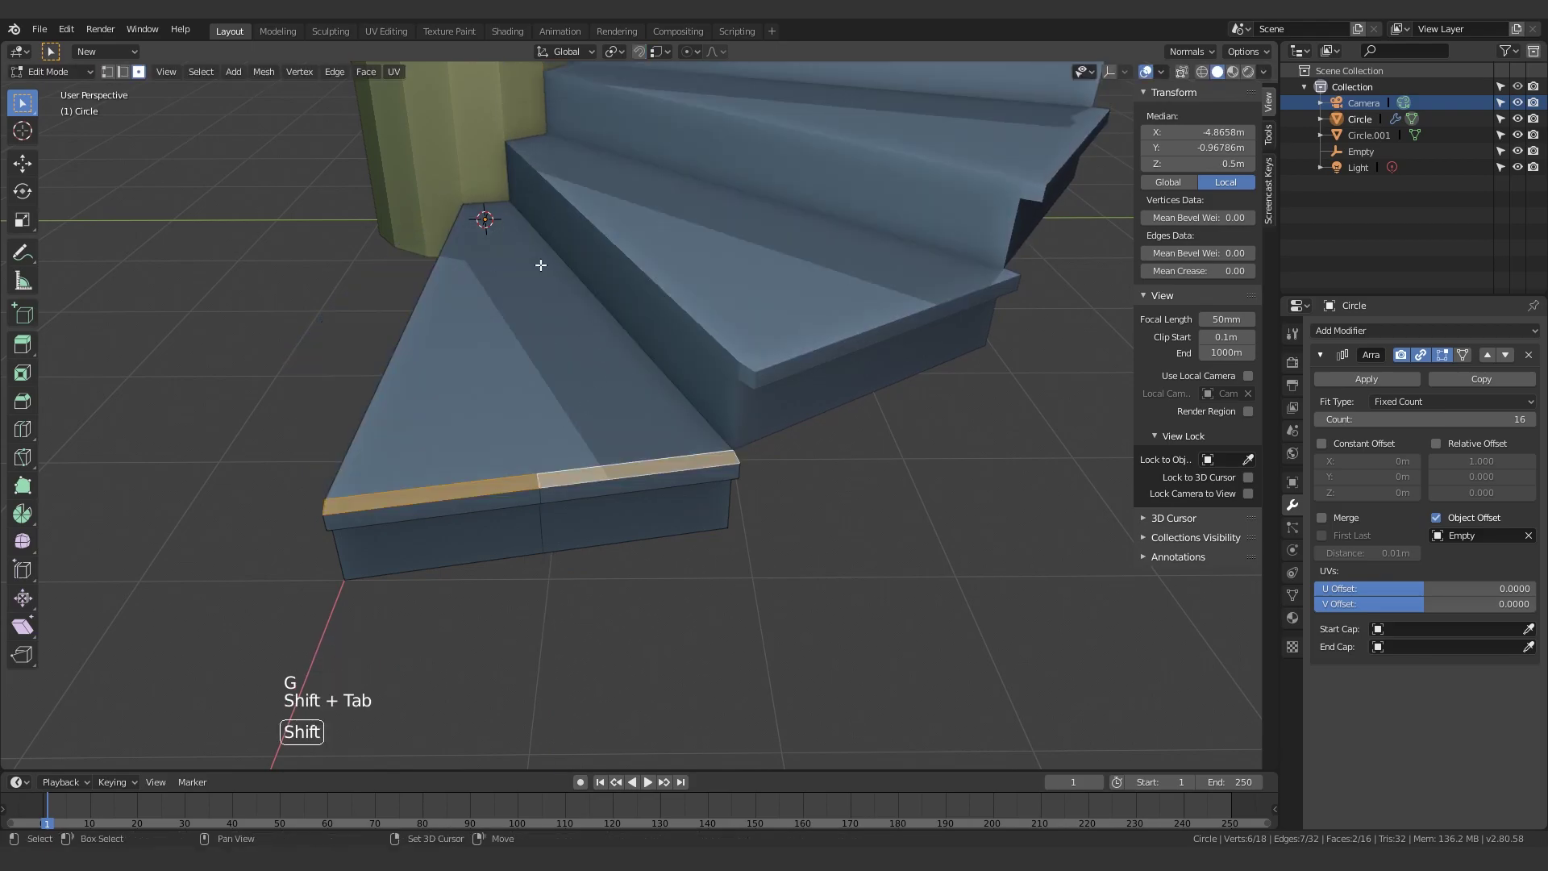
Step: Extrude the lip's two top faces upward about 0.1 m to form an outer rim, and return to Object Mode
{"action": "key", "text": "e"}
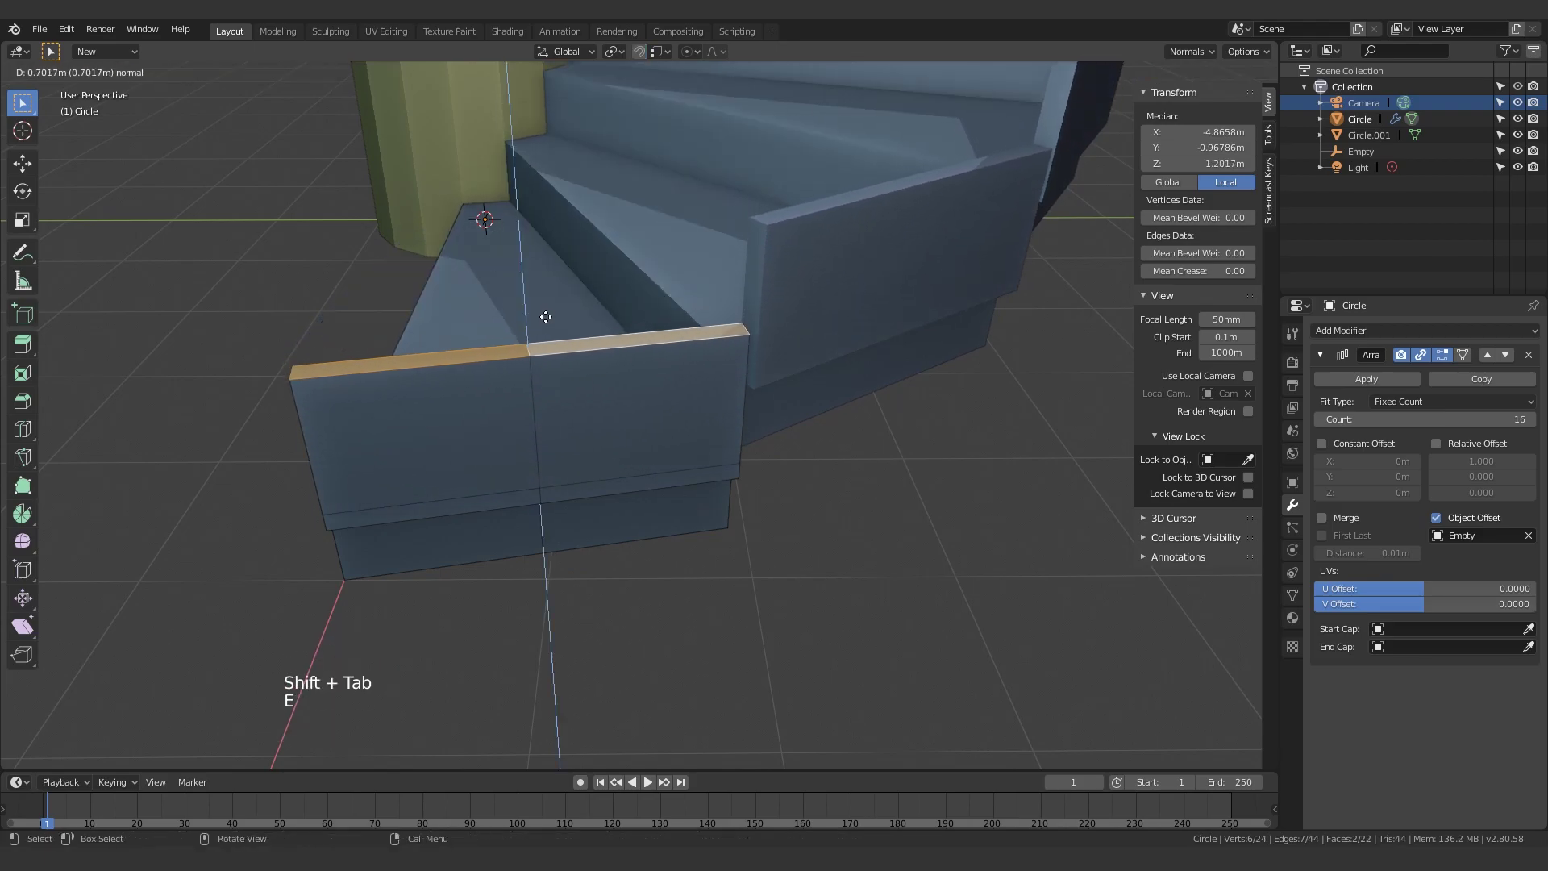
{"action": "left_click", "coordinate": [535, 433]}
{"action": "middle_click_drag", "start_coordinate": [536, 433], "coordinate": [584, 463]}
{"action": "scroll", "coordinate": [501, 554], "scroll_direction": "down", "scroll_amount": 4}
{"action": "key", "text": "Tab"}
Step: Examine the spiral staircase and its outer rim from several angles
{"action": "scroll", "coordinate": [722, 532], "scroll_direction": "down", "scroll_amount": 4}
{"action": "middle_click_drag", "start_coordinate": [501, 553], "coordinate": [627, 662]}
{"action": "middle_click_drag", "start_coordinate": [800, 570], "coordinate": [760, 631]}
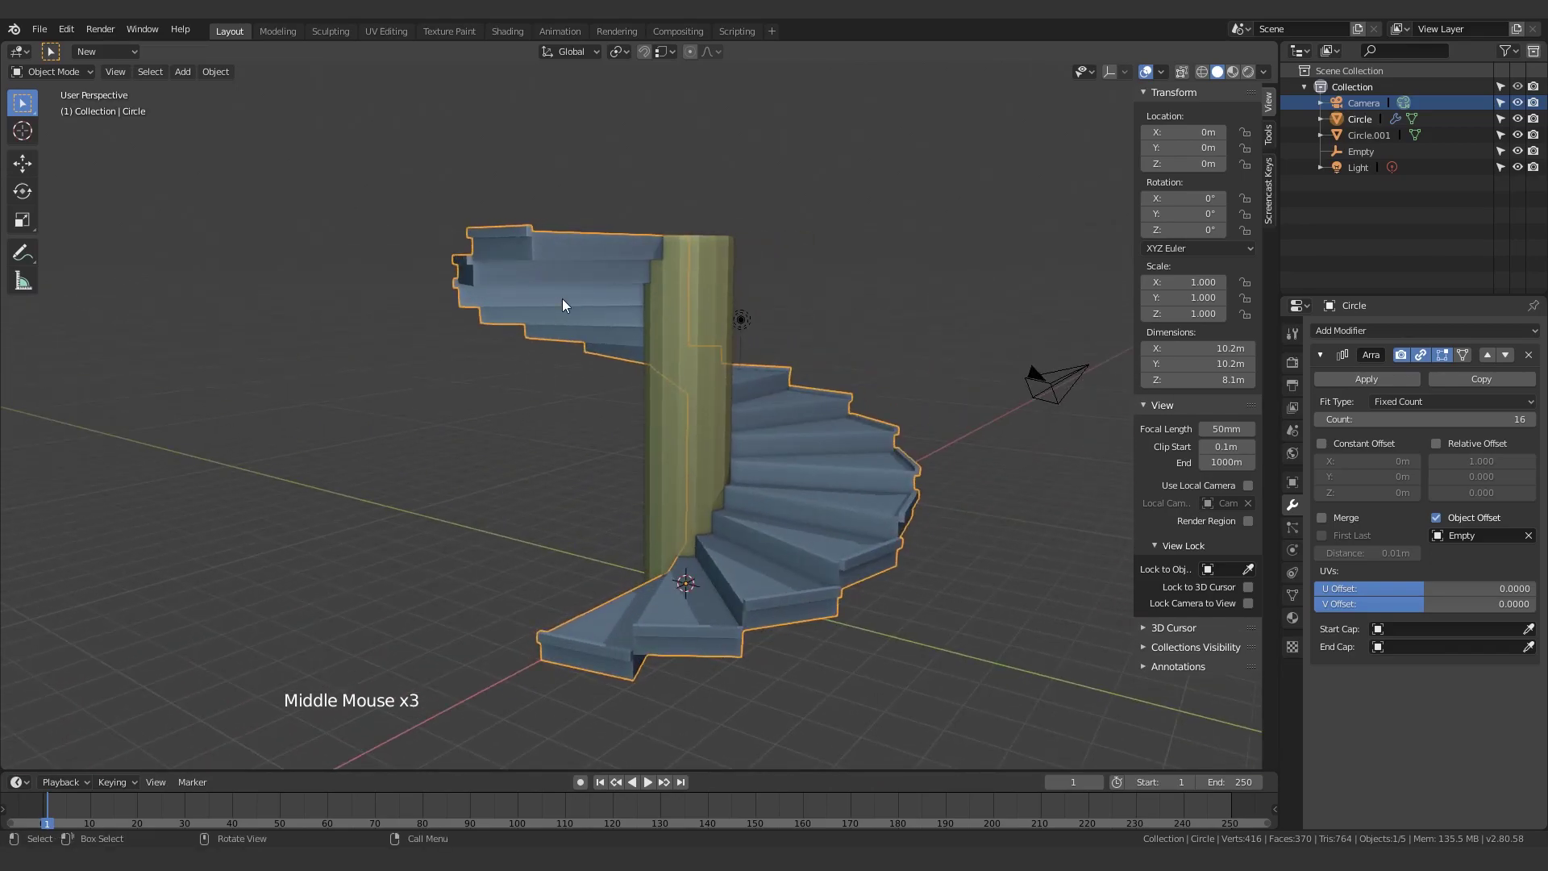
{"action": "middle_click_drag", "start_coordinate": [563, 305], "coordinate": [390, 505]}
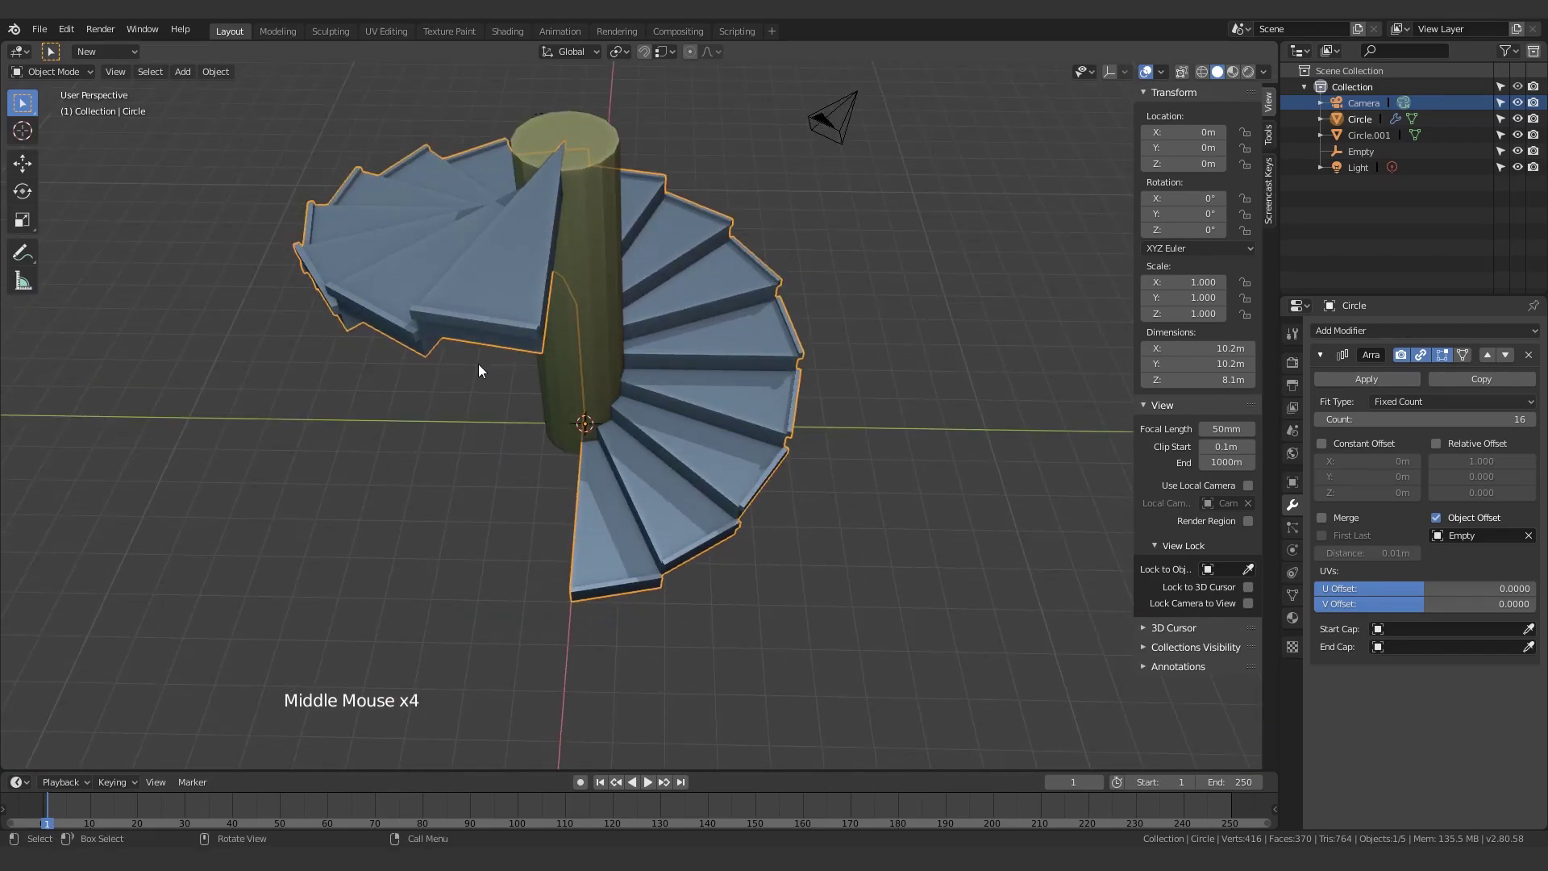
{"action": "middle_click_drag", "start_coordinate": [478, 370], "coordinate": [648, 458]}
{"action": "middle_click_drag", "start_coordinate": [343, 551], "coordinate": [581, 449]}
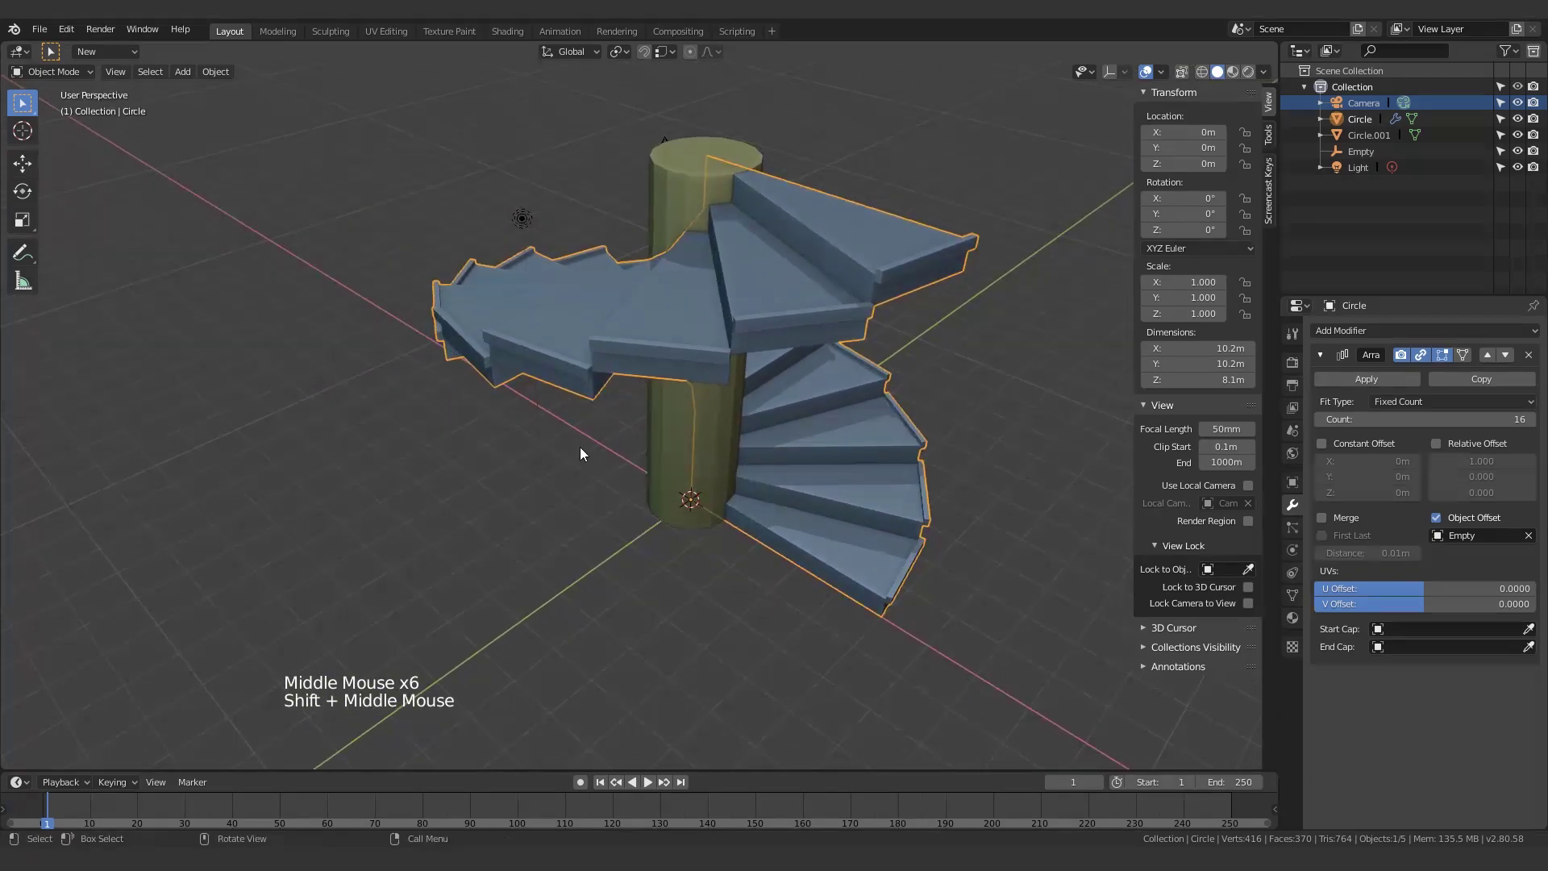
{"action": "middle_click_drag", "start_coordinate": [916, 508], "coordinate": [625, 592]}
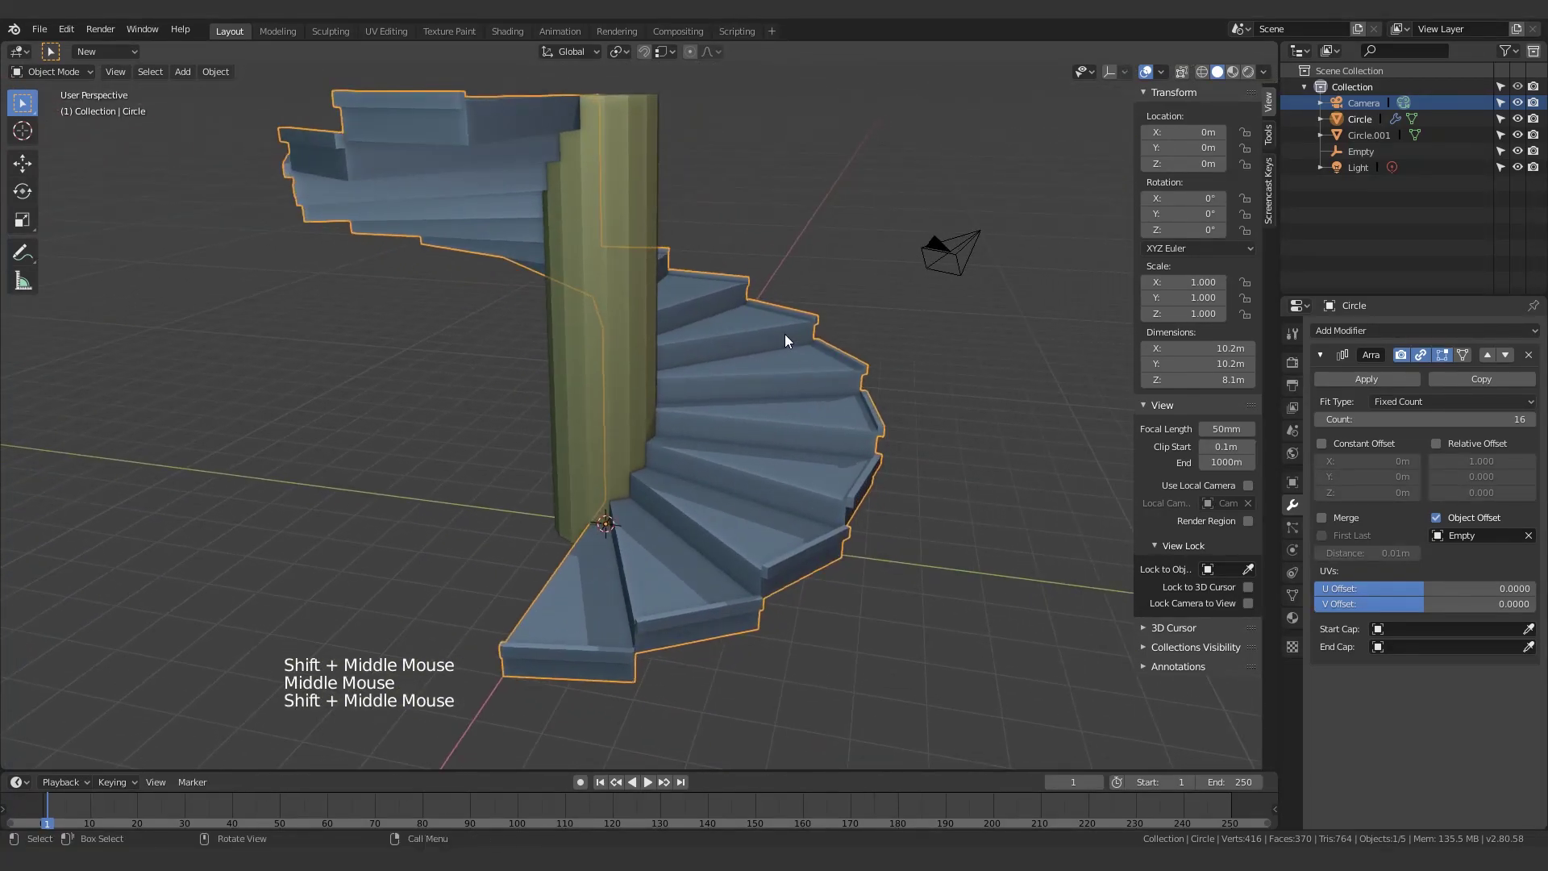
{"action": "middle_click_drag", "start_coordinate": [722, 324], "coordinate": [656, 345]}
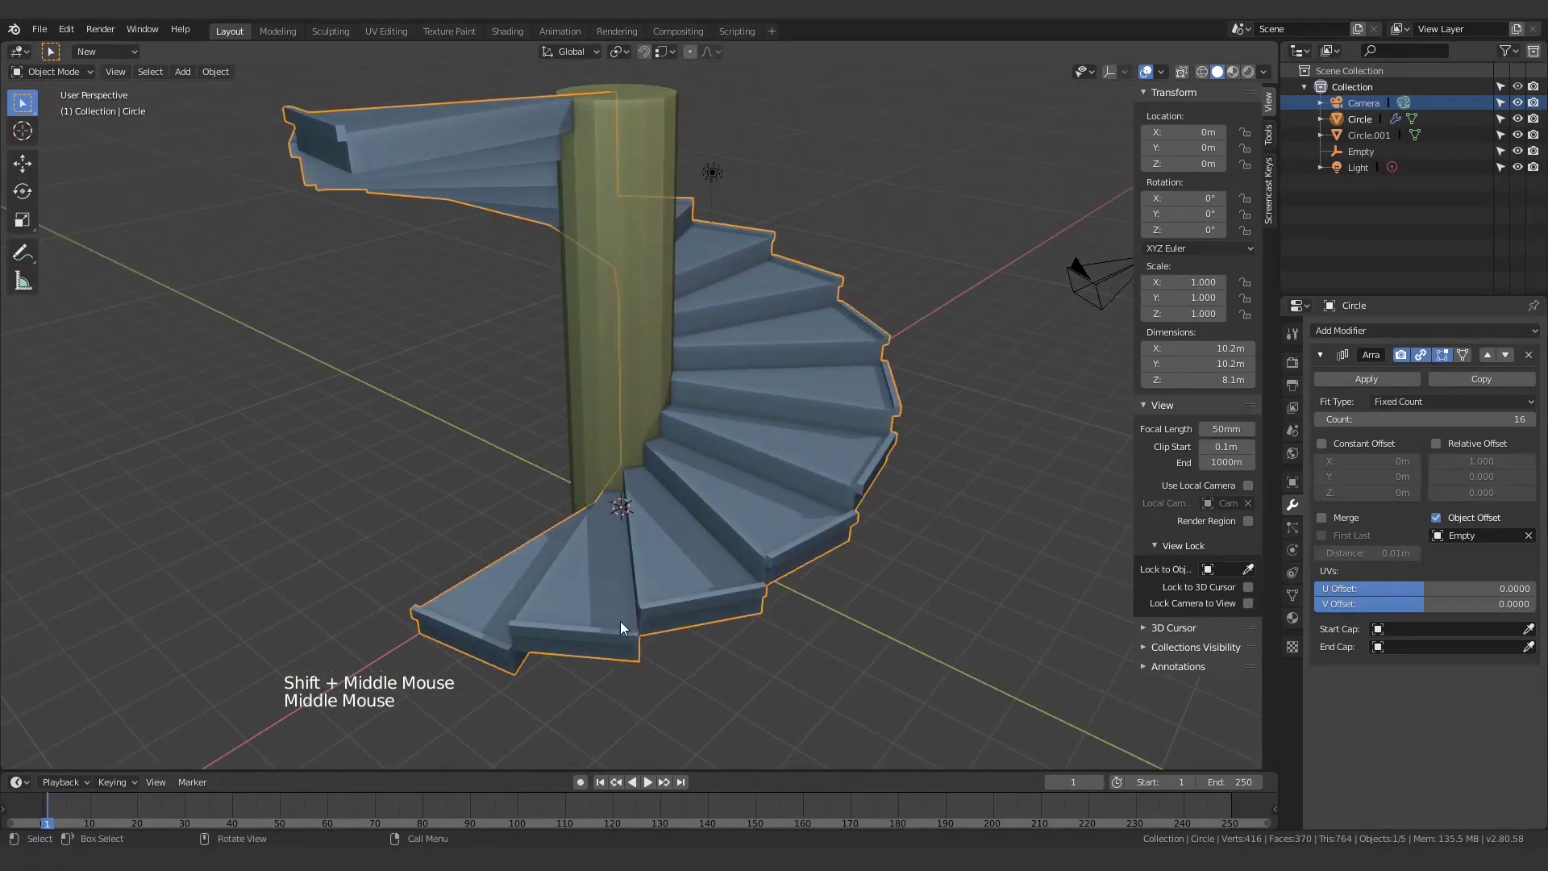
Step: In Edit Mode, extrude the narrow upper face on the bottom step's long front side outward about 0.09 m
{"action": "middle_click_drag", "start_coordinate": [621, 621], "coordinate": [678, 479], "text": "shift"}
{"action": "scroll", "coordinate": [698, 502], "scroll_direction": "up", "scroll_amount": 4}
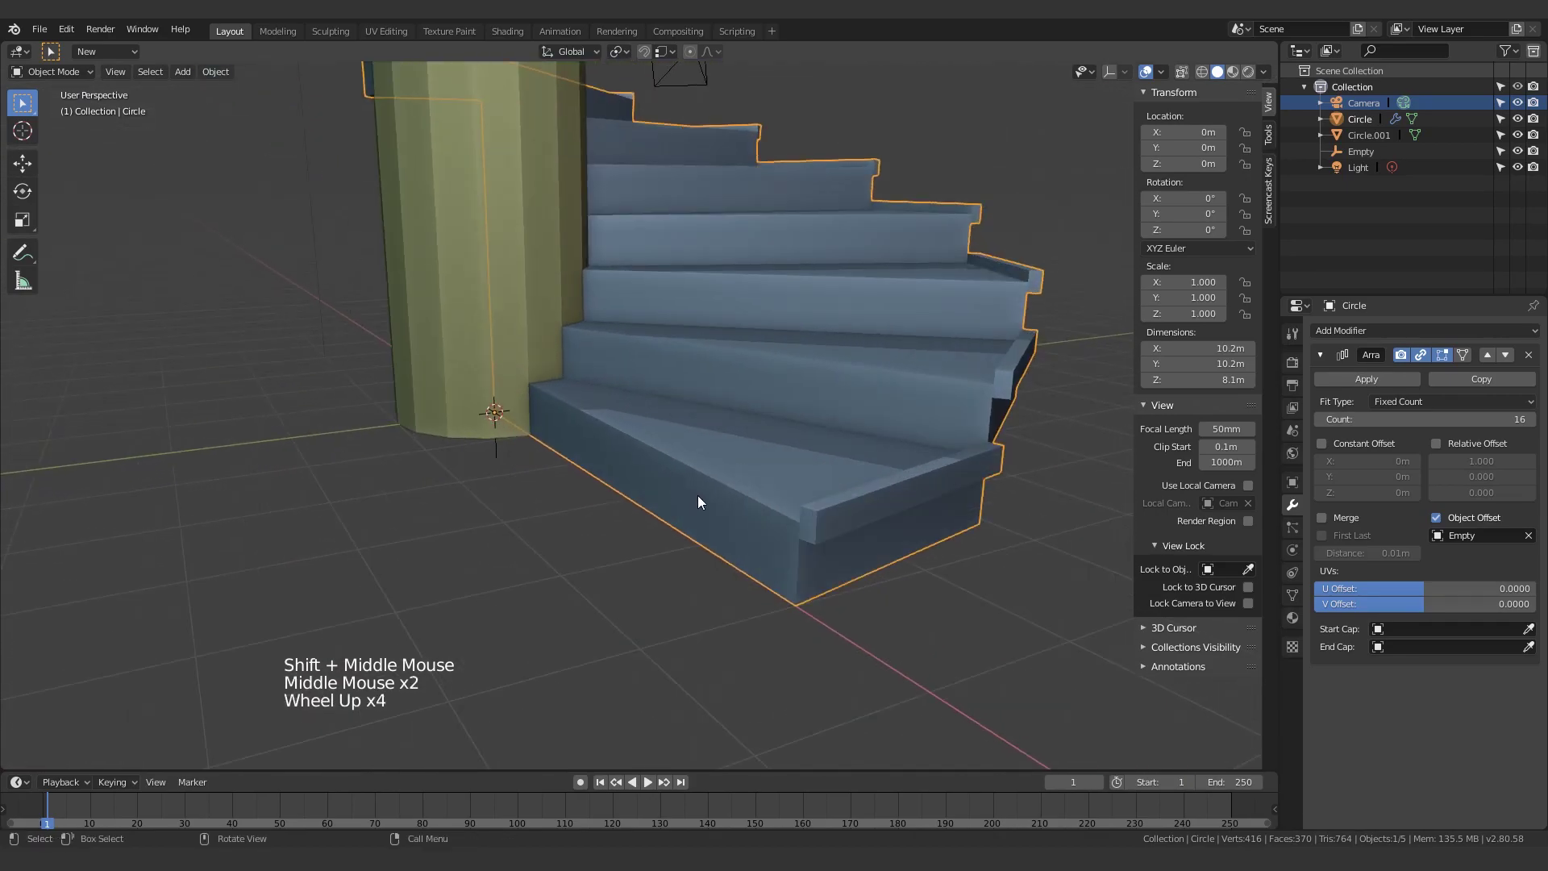
{"action": "key", "text": "Tab"}
{"action": "scroll", "coordinate": [730, 509], "scroll_direction": "up", "scroll_amount": 1}
{"action": "key", "text": "3"}
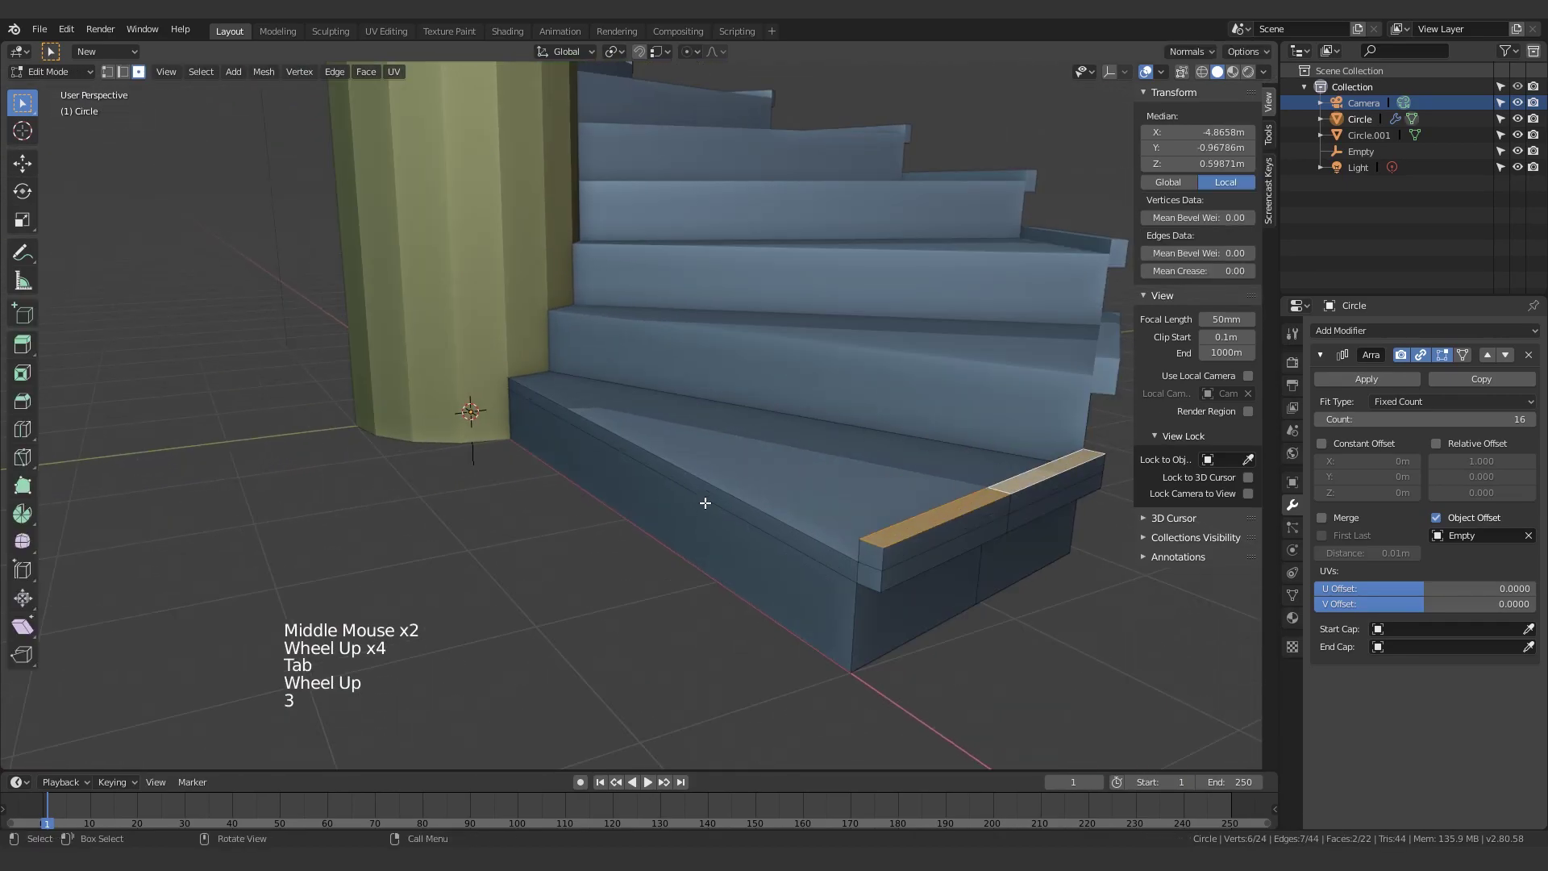
{"action": "left_click", "coordinate": [709, 504]}
{"action": "middle_click_drag", "start_coordinate": [709, 504], "coordinate": [688, 500]}
{"action": "key", "text": "g"}
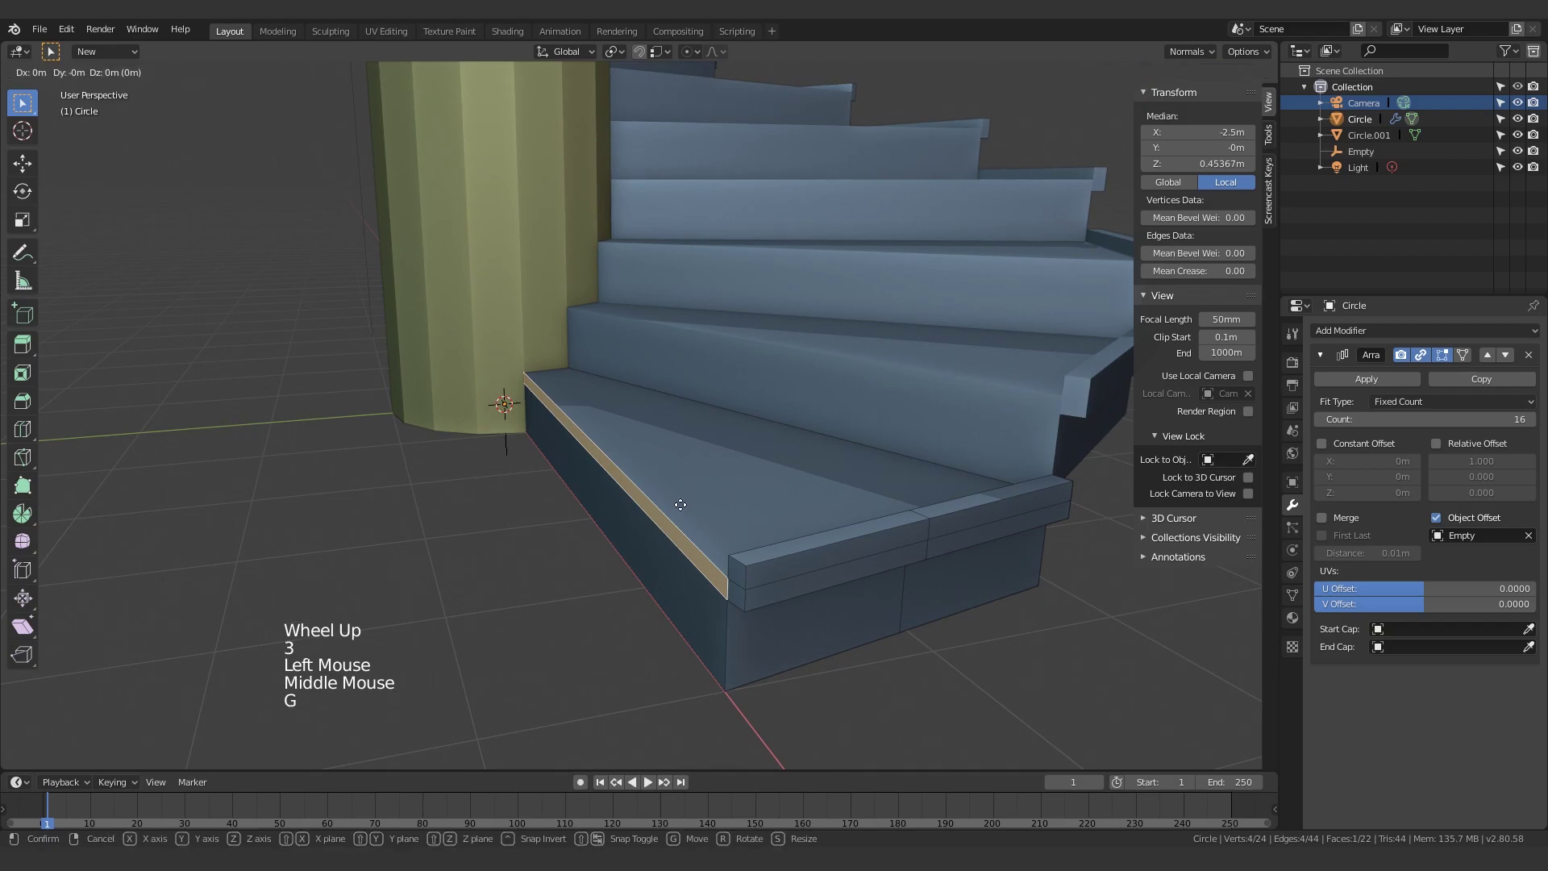
{"action": "key", "text": "Escape"}
{"action": "key", "text": "g"}
{"action": "key", "text": "e"}
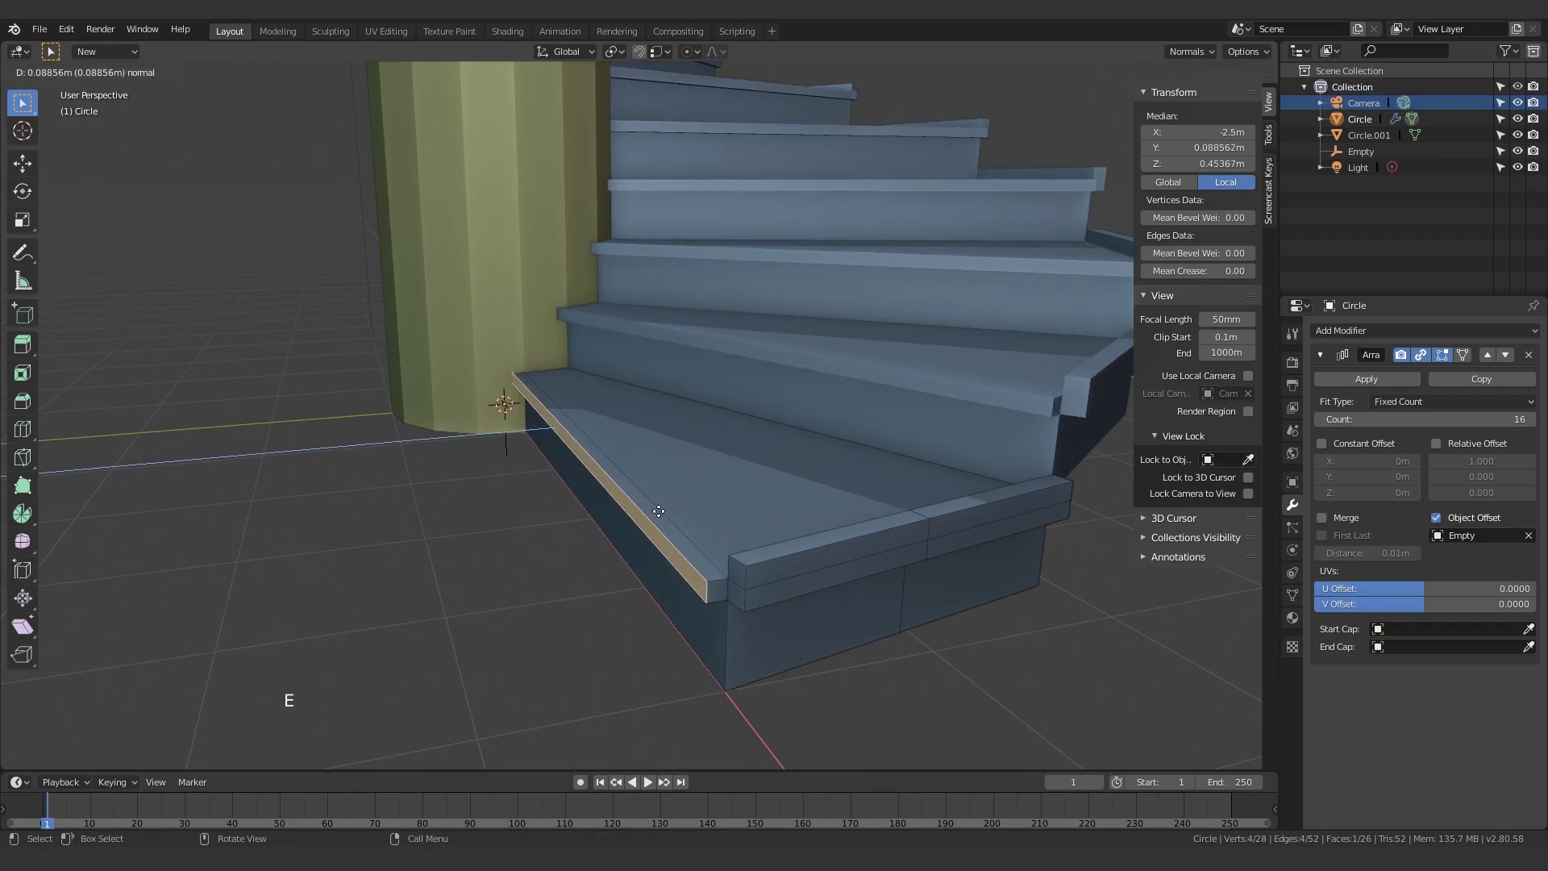
{"action": "left_click", "coordinate": [677, 553]}
Step: With snapping on, extrude the outer rim's two front end faces about 0.08 m, snap them to the front overhang, and return to Object Mode
{"action": "left_click", "coordinate": [736, 601], "text": "shift"}
{"action": "scroll", "coordinate": [736, 622], "scroll_direction": "up", "scroll_amount": 3}
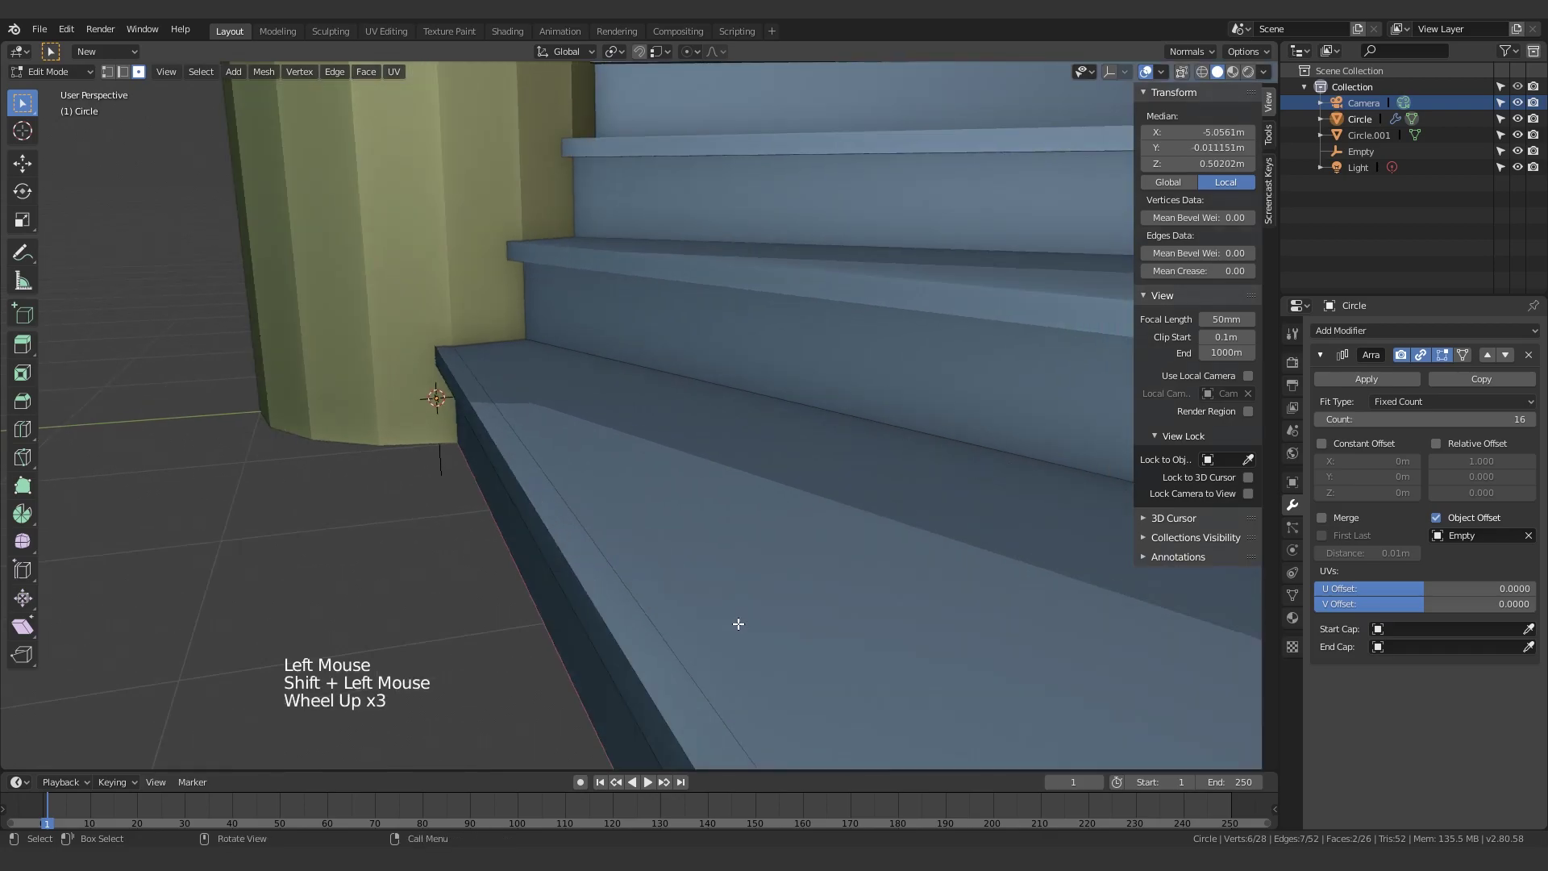
{"action": "middle_click_drag", "start_coordinate": [737, 622], "coordinate": [749, 402], "text": "shift"}
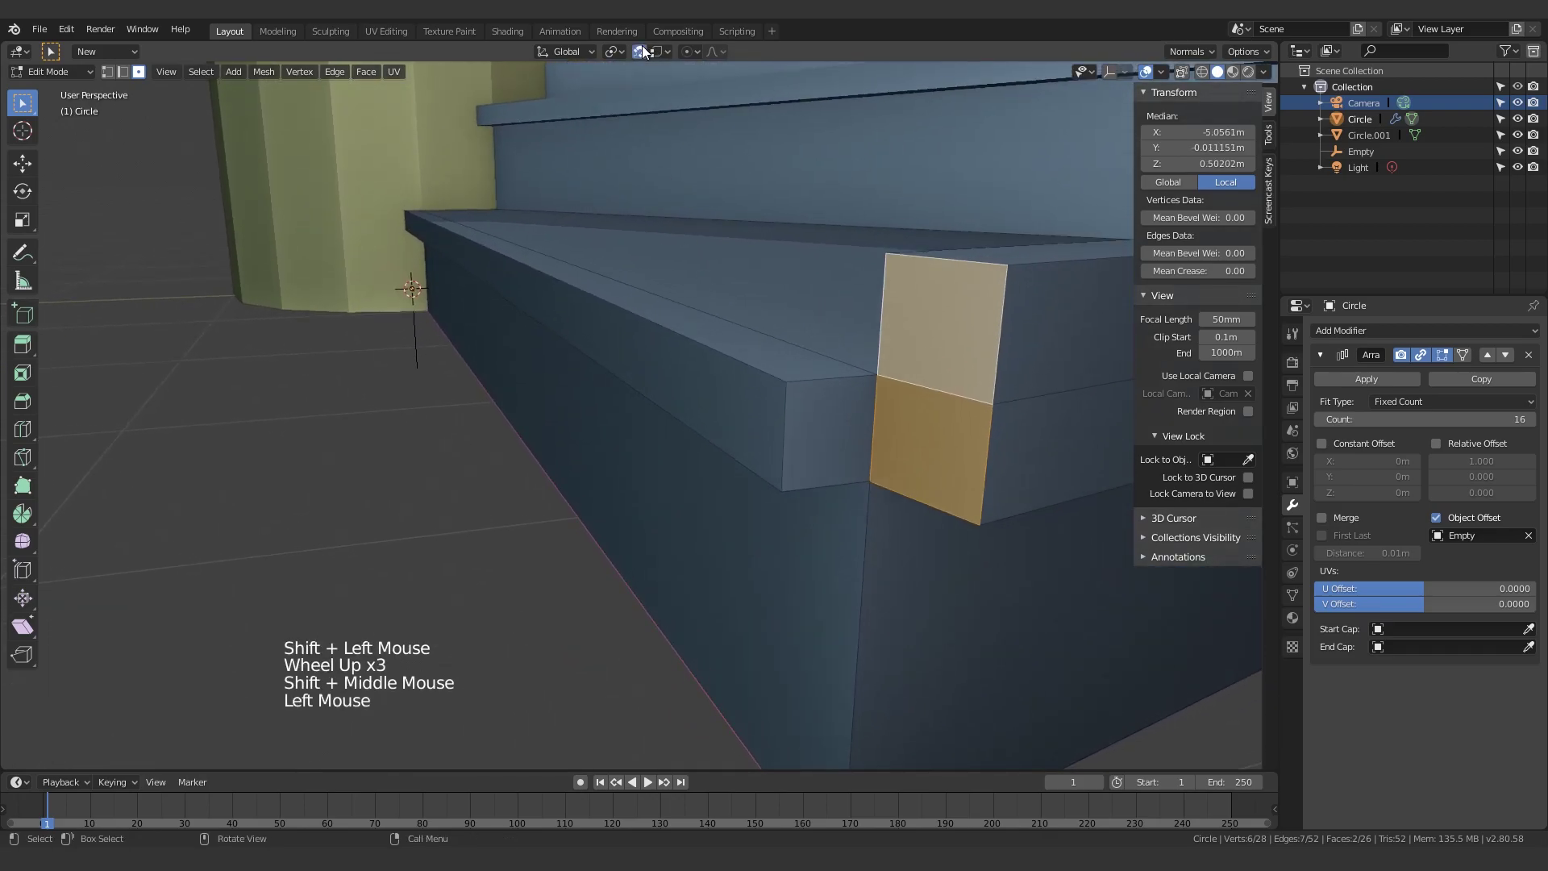
{"action": "key", "text": "e"}
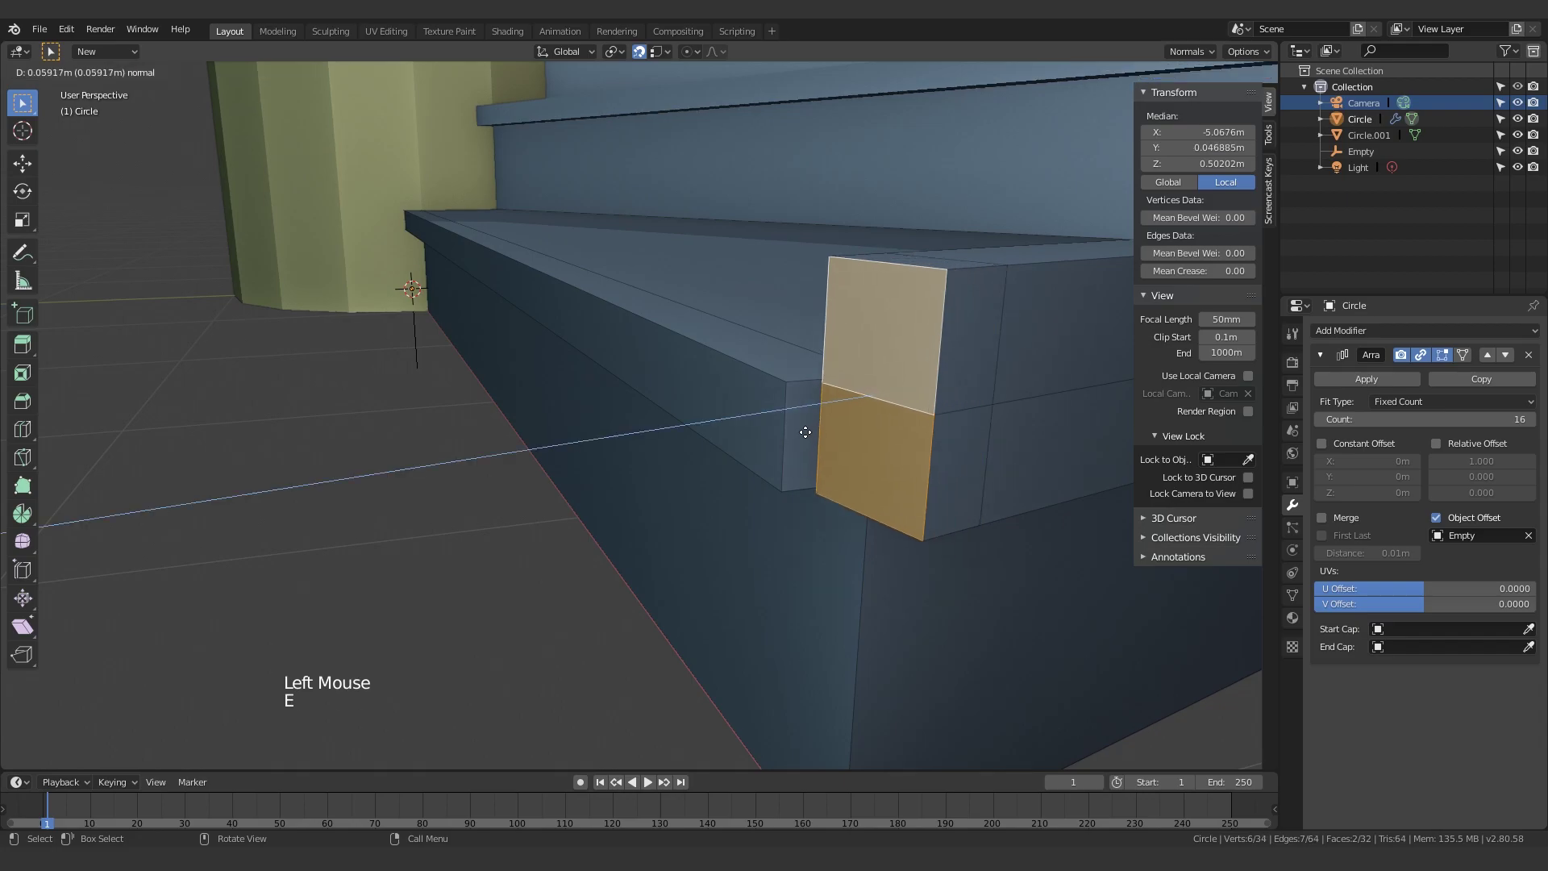
{"action": "left_click", "coordinate": [779, 404]}
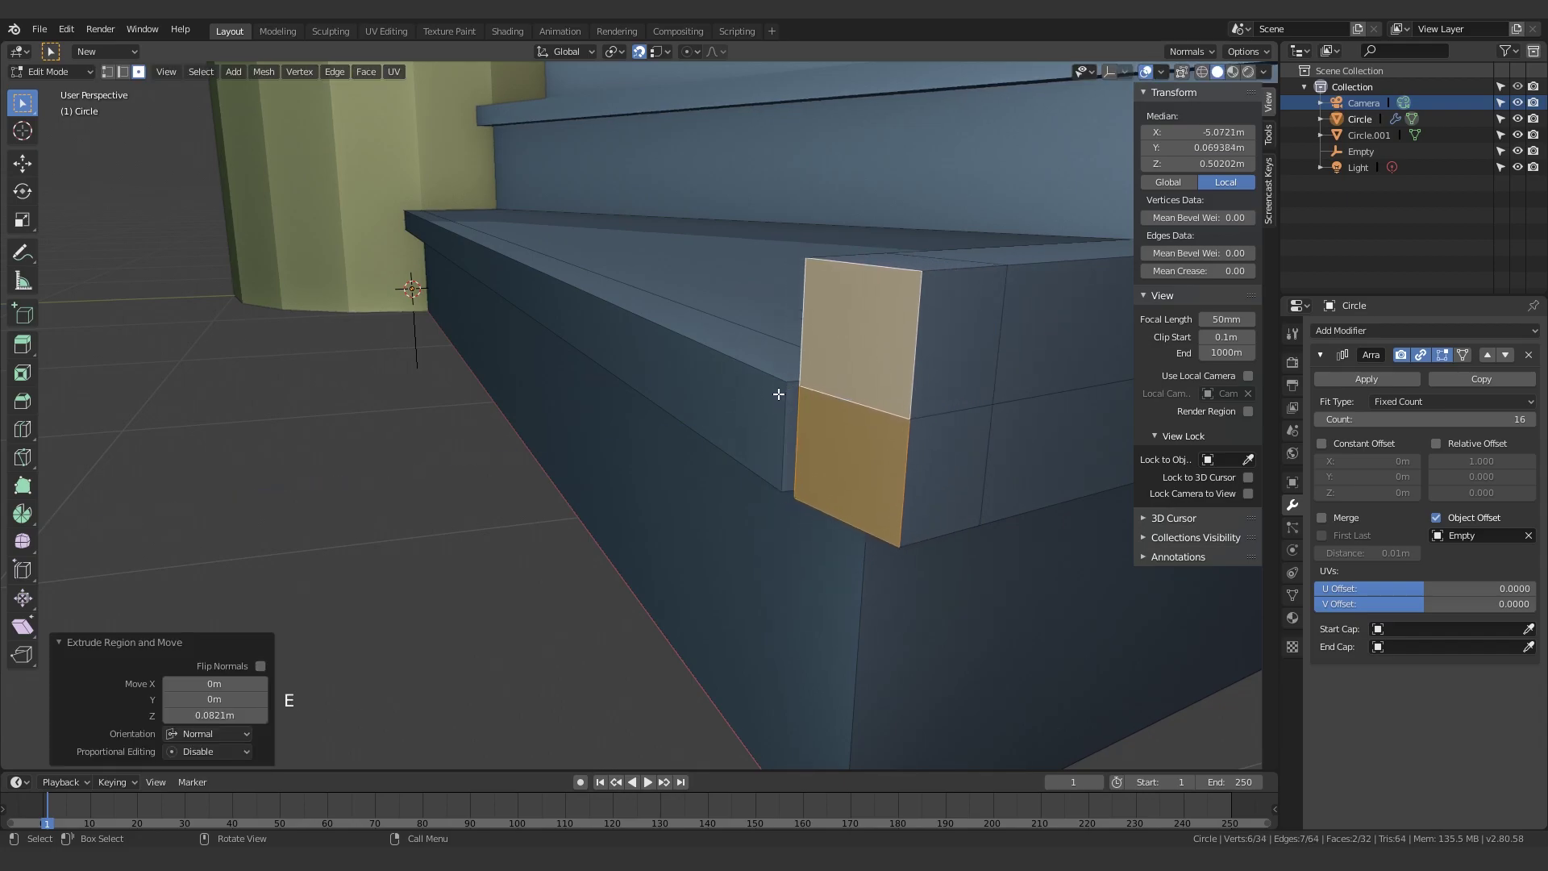
{"action": "middle_click_drag", "start_coordinate": [779, 405], "coordinate": [846, 474]}
{"action": "key", "text": "g"}
{"action": "left_click", "coordinate": [948, 512]}
{"action": "scroll", "coordinate": [939, 608], "scroll_direction": "down", "scroll_amount": 4}
{"action": "key", "text": "Tab"}
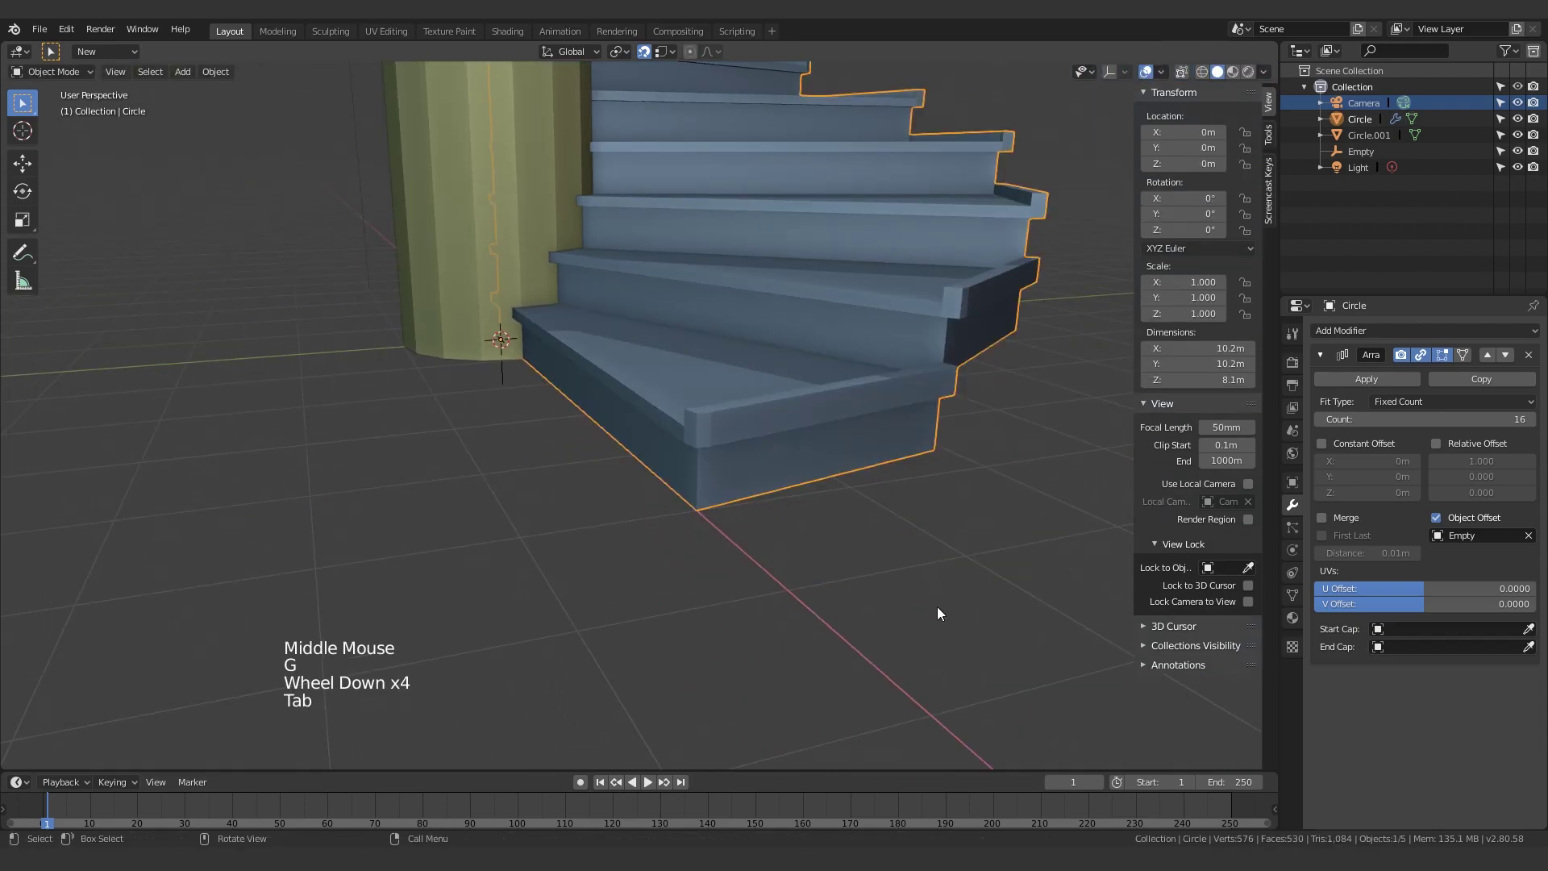
Step: Examine the rear end of the bottom step's outer rim where it meets the next step
{"action": "left_click", "coordinate": [911, 581]}
{"action": "middle_click_drag", "start_coordinate": [899, 565], "coordinate": [664, 487]}
{"action": "scroll", "coordinate": [702, 541], "scroll_direction": "down", "scroll_amount": 3}
{"action": "scroll", "coordinate": [429, 482], "scroll_direction": "up", "scroll_amount": 3}
{"action": "middle_click_drag", "start_coordinate": [430, 480], "coordinate": [606, 489], "text": "shift"}
{"action": "scroll", "coordinate": [663, 446], "scroll_direction": "up", "scroll_amount": 2}
{"action": "middle_click_drag", "start_coordinate": [418, 573], "coordinate": [608, 580]}
Step: Try to snap the rear end edge of the bottom step's outer rim to the next step's corner
{"action": "key", "text": "Tab"}
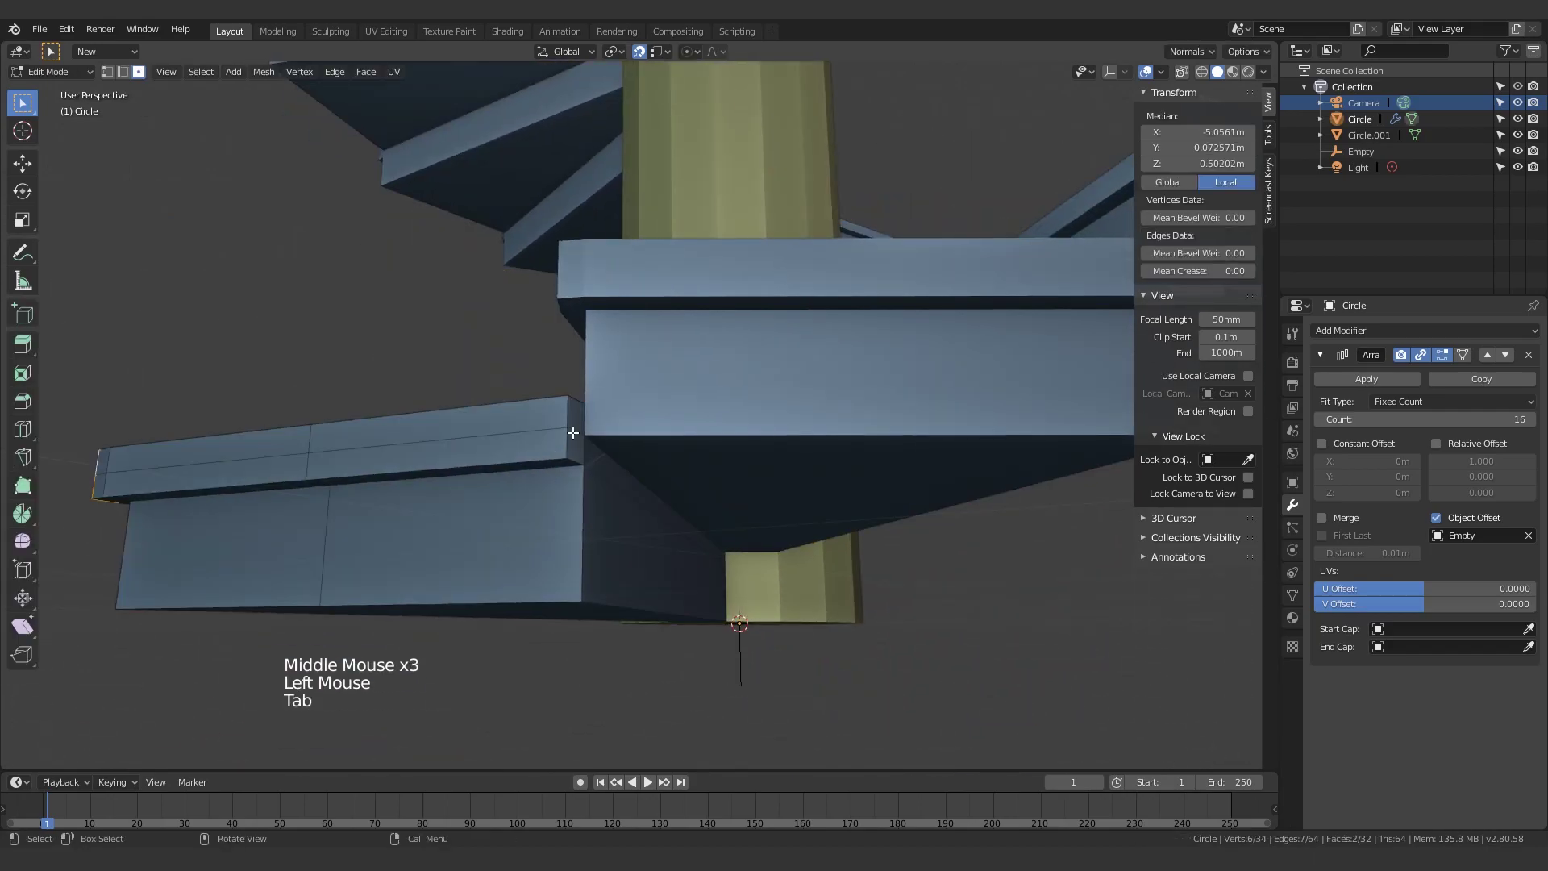
{"action": "middle_click_drag", "start_coordinate": [549, 448], "coordinate": [553, 471]}
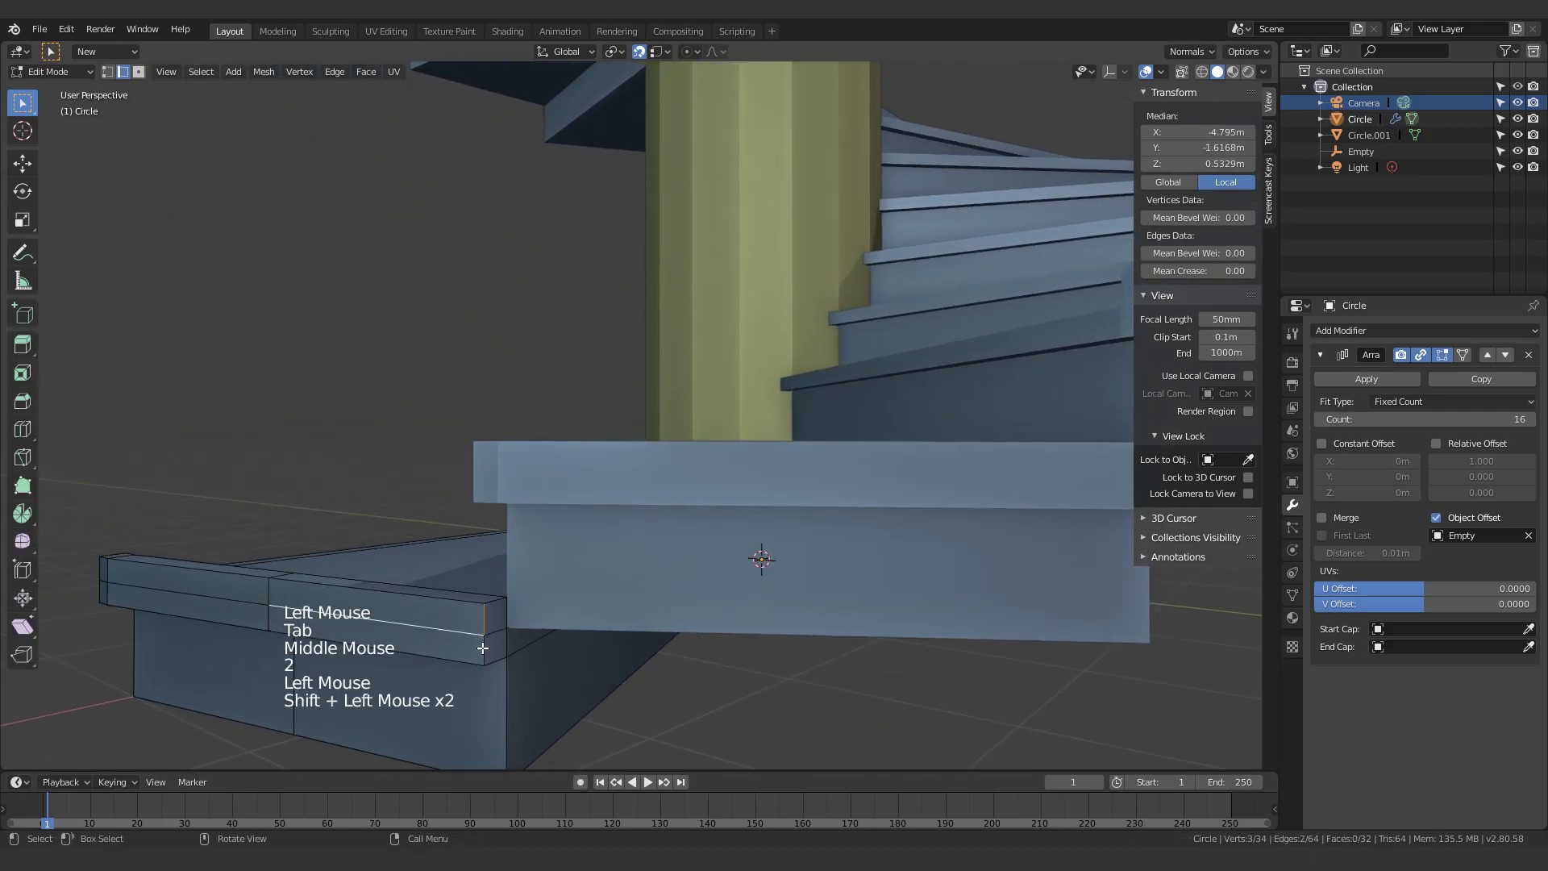
{"action": "scroll", "coordinate": [473, 736], "scroll_direction": "up", "scroll_amount": 1}
{"action": "middle_click_drag", "start_coordinate": [473, 737], "coordinate": [791, 629], "text": "shift"}
{"action": "key", "text": "alt+a"}
{"action": "left_click", "coordinate": [791, 529]}
{"action": "middle_click_drag", "start_coordinate": [791, 529], "coordinate": [564, 578]}
{"action": "key", "text": "g"}
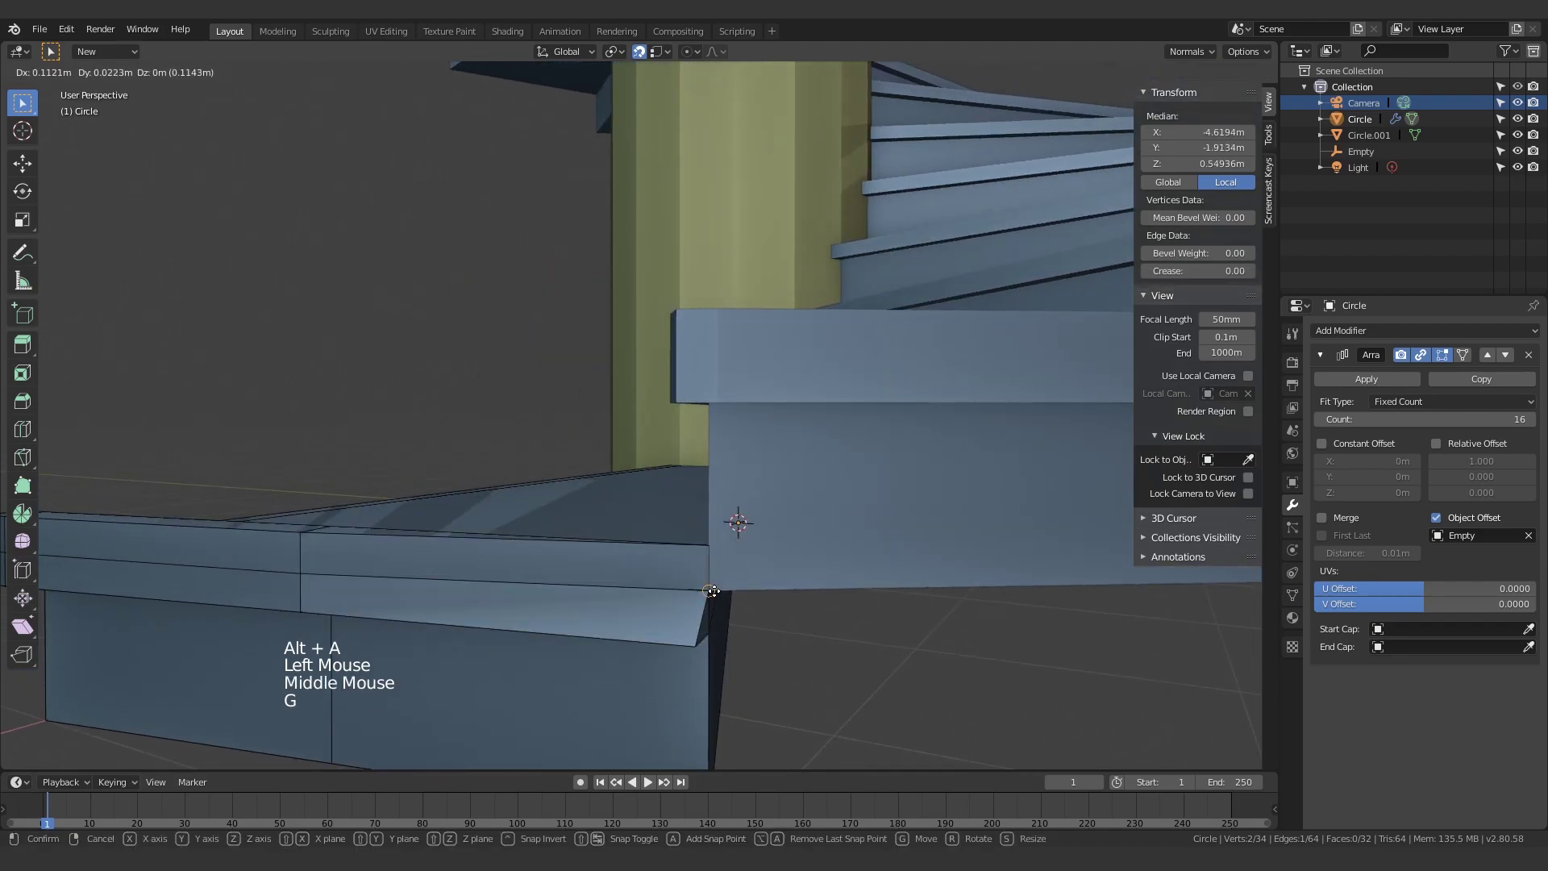
{"action": "left_click", "coordinate": [640, 529]}
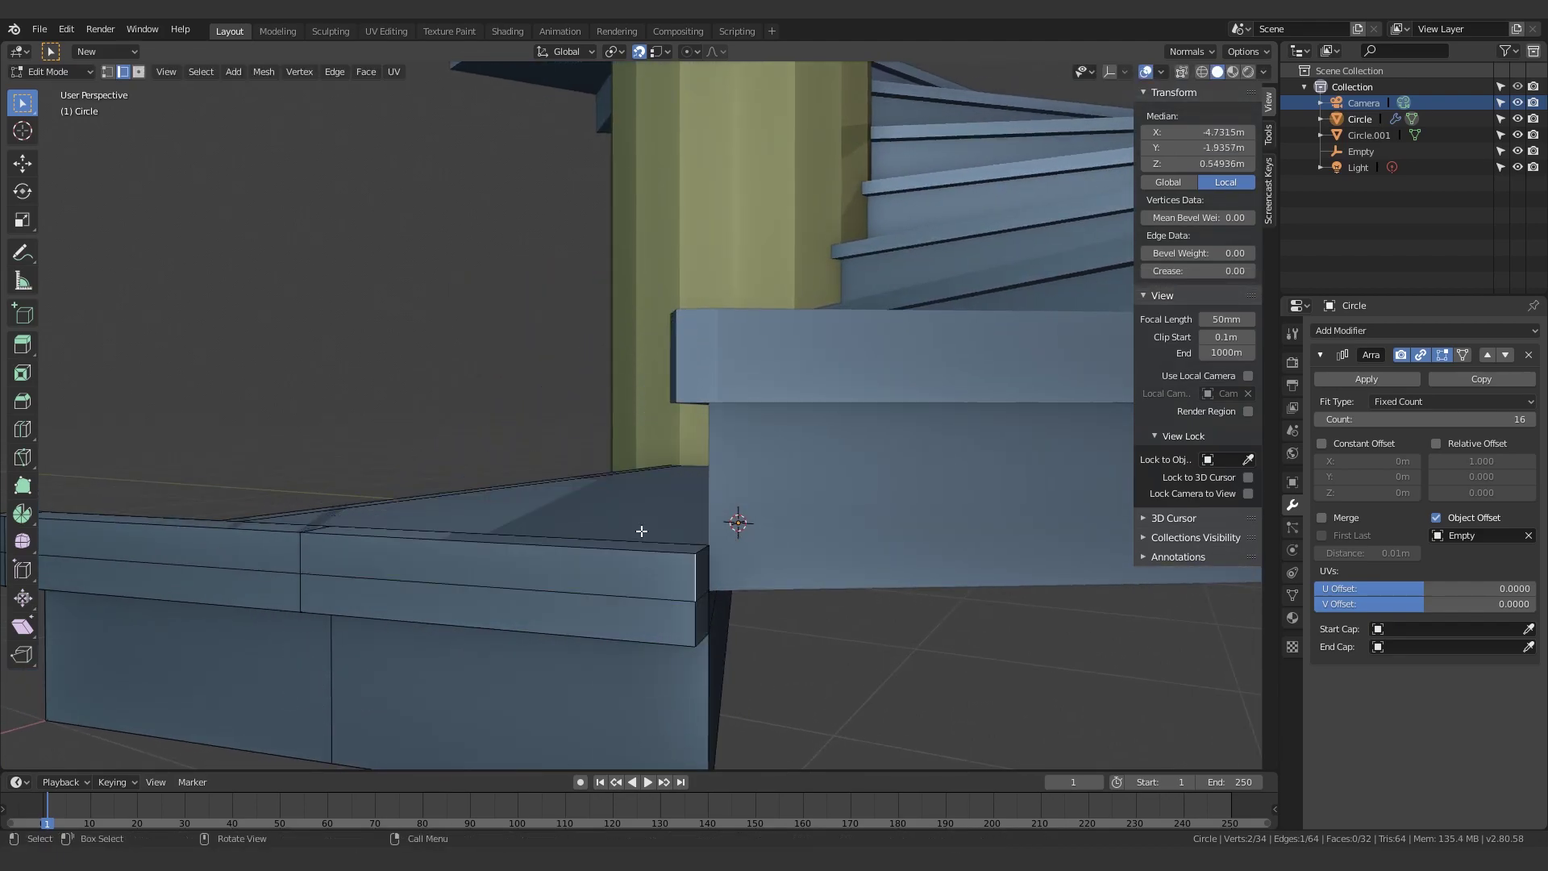
{"action": "middle_click_drag", "start_coordinate": [639, 529], "coordinate": [616, 612]}
{"action": "middle_click_drag", "start_coordinate": [581, 216], "coordinate": [605, 290], "text": "shift"}
{"action": "scroll", "coordinate": [543, 420], "scroll_direction": "down", "scroll_amount": 2, "text": "shift"}
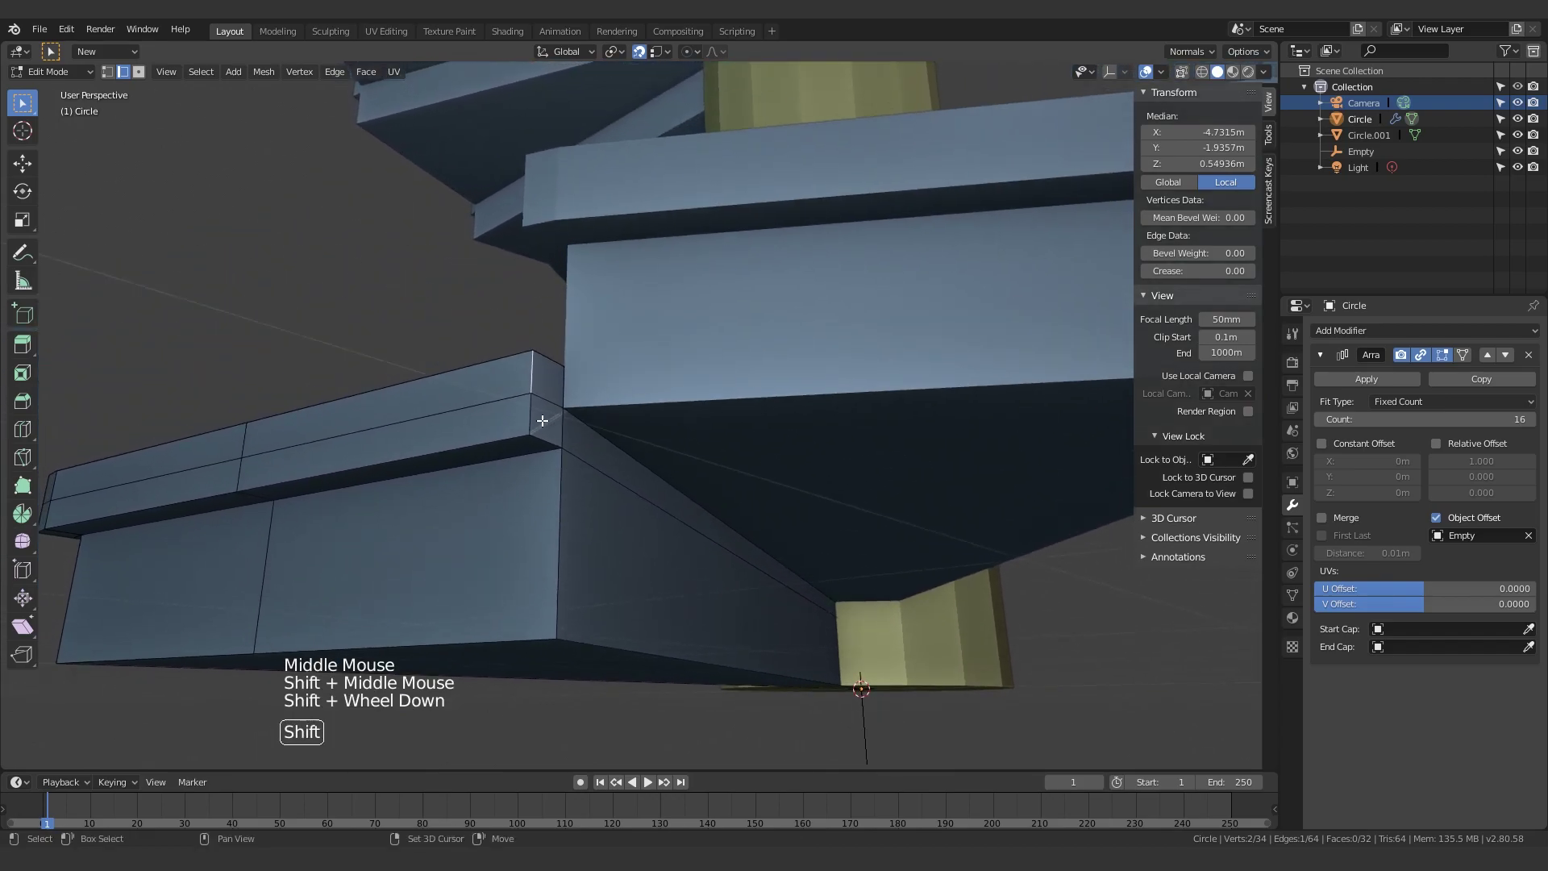
Step: Try to snap both rear end edges of the bottom step's outer rim inward to the step's corner, about 0.11 m along X and 0.02 m along Y
{"action": "middle_click_drag", "start_coordinate": [546, 424], "coordinate": [519, 459], "text": "shift"}
{"action": "scroll", "coordinate": [519, 459], "scroll_direction": "up", "scroll_amount": 2}
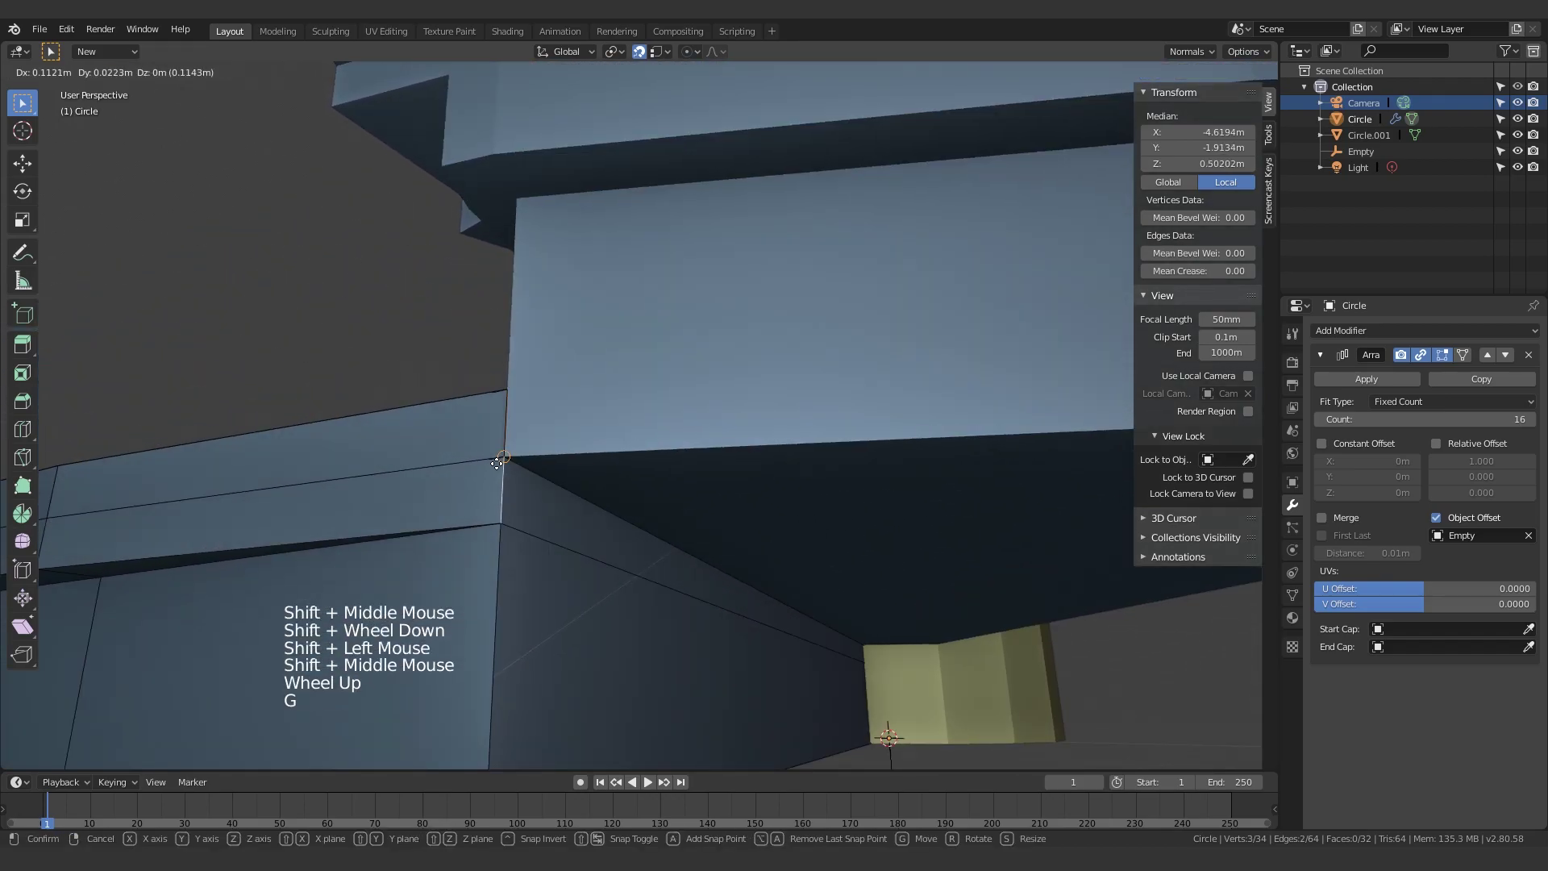
{"action": "left_click", "coordinate": [498, 463]}
{"action": "scroll", "coordinate": [497, 464], "scroll_direction": "down", "scroll_amount": 4}
{"action": "scroll", "coordinate": [508, 525], "scroll_direction": "up", "scroll_amount": 1}
{"action": "middle_click_drag", "start_coordinate": [508, 525], "coordinate": [622, 622]}
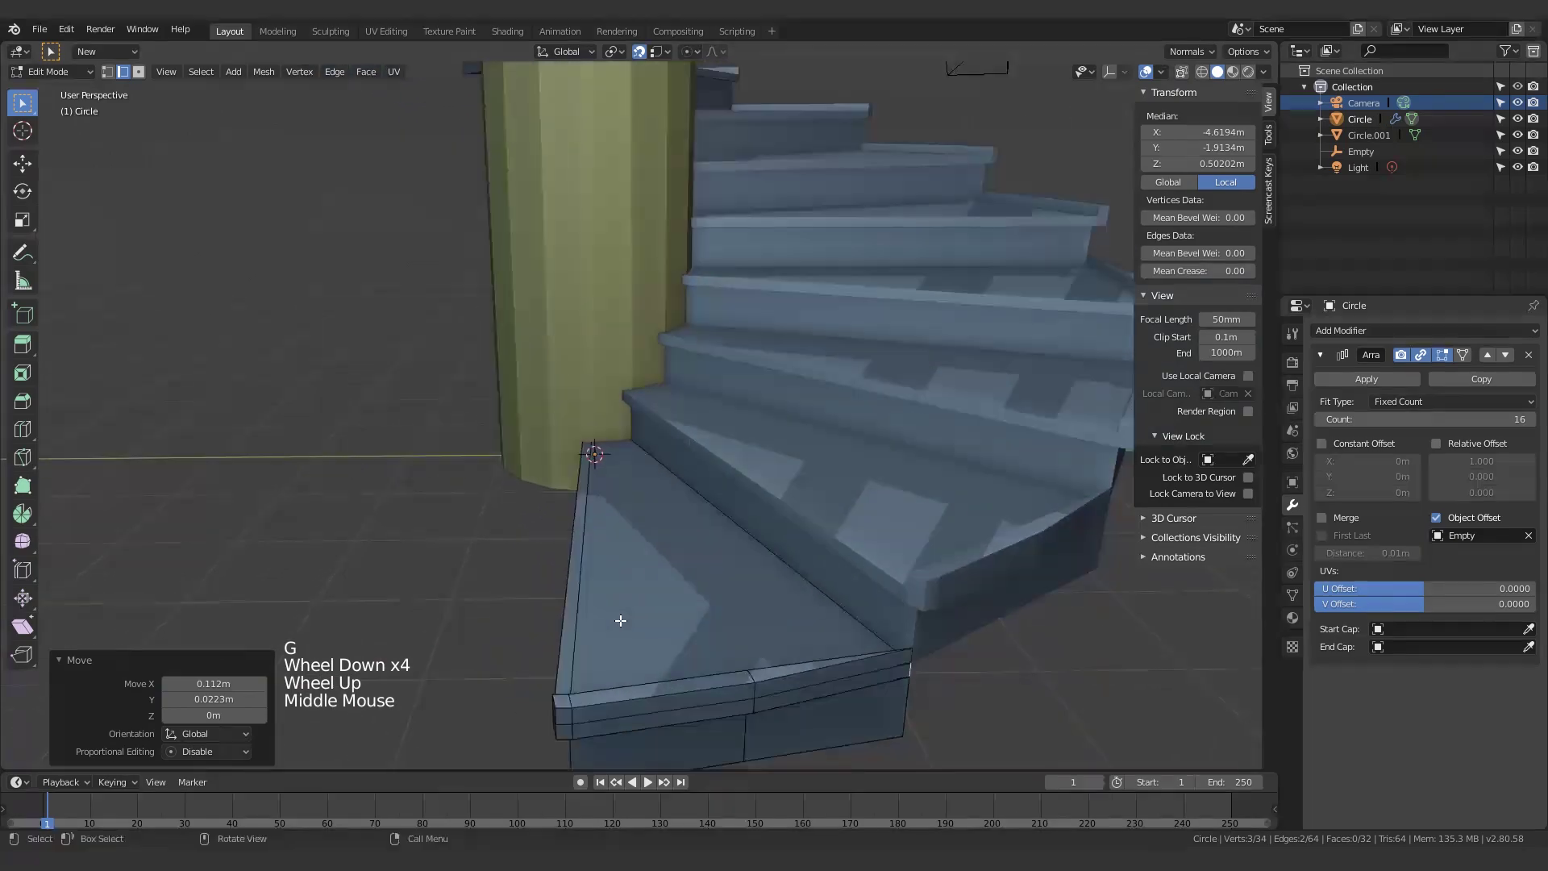
Step: Undo the snap move of the outer rim's two rear end edges on the bottom step
{"action": "key", "text": "Tab"}
{"action": "middle_click_drag", "start_coordinate": [1014, 677], "coordinate": [895, 496], "text": "shift"}
{"action": "key", "text": "ctrl+z"}
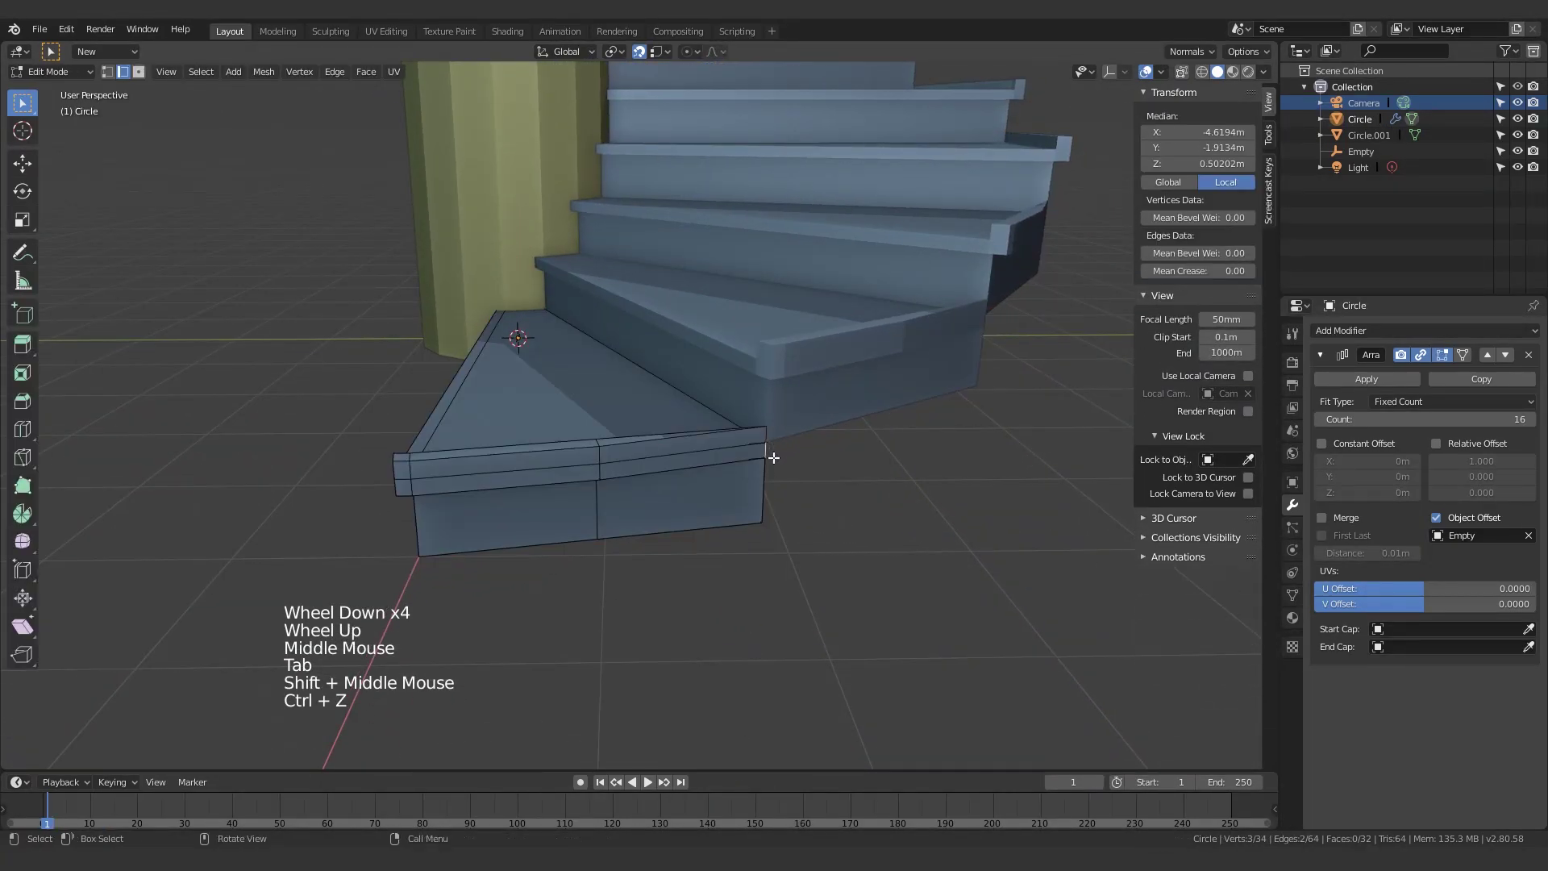
{"action": "middle_click_drag", "start_coordinate": [774, 452], "coordinate": [705, 473]}
{"action": "scroll", "coordinate": [550, 453], "scroll_direction": "up", "scroll_amount": 3}
{"action": "middle_click_drag", "start_coordinate": [549, 453], "coordinate": [452, 502], "text": "shift"}
{"action": "key", "text": "ctrl+z"}
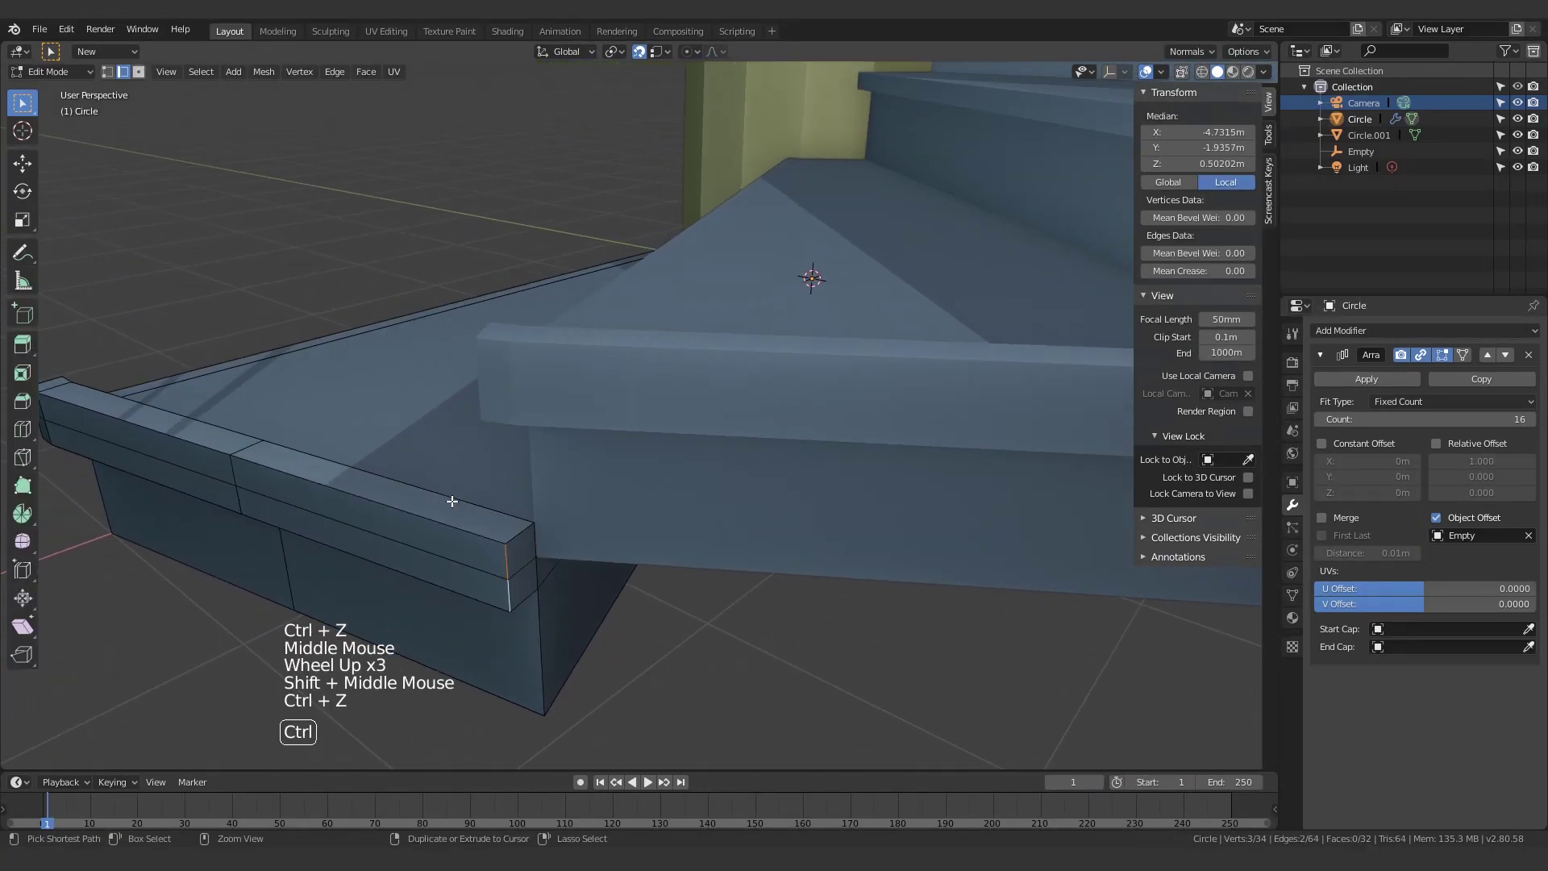
Step: Return to Object Mode and bring the whole spiral staircase into view
{"action": "scroll", "coordinate": [400, 472], "scroll_direction": "down", "scroll_amount": 2}
{"action": "key", "text": "Tab"}
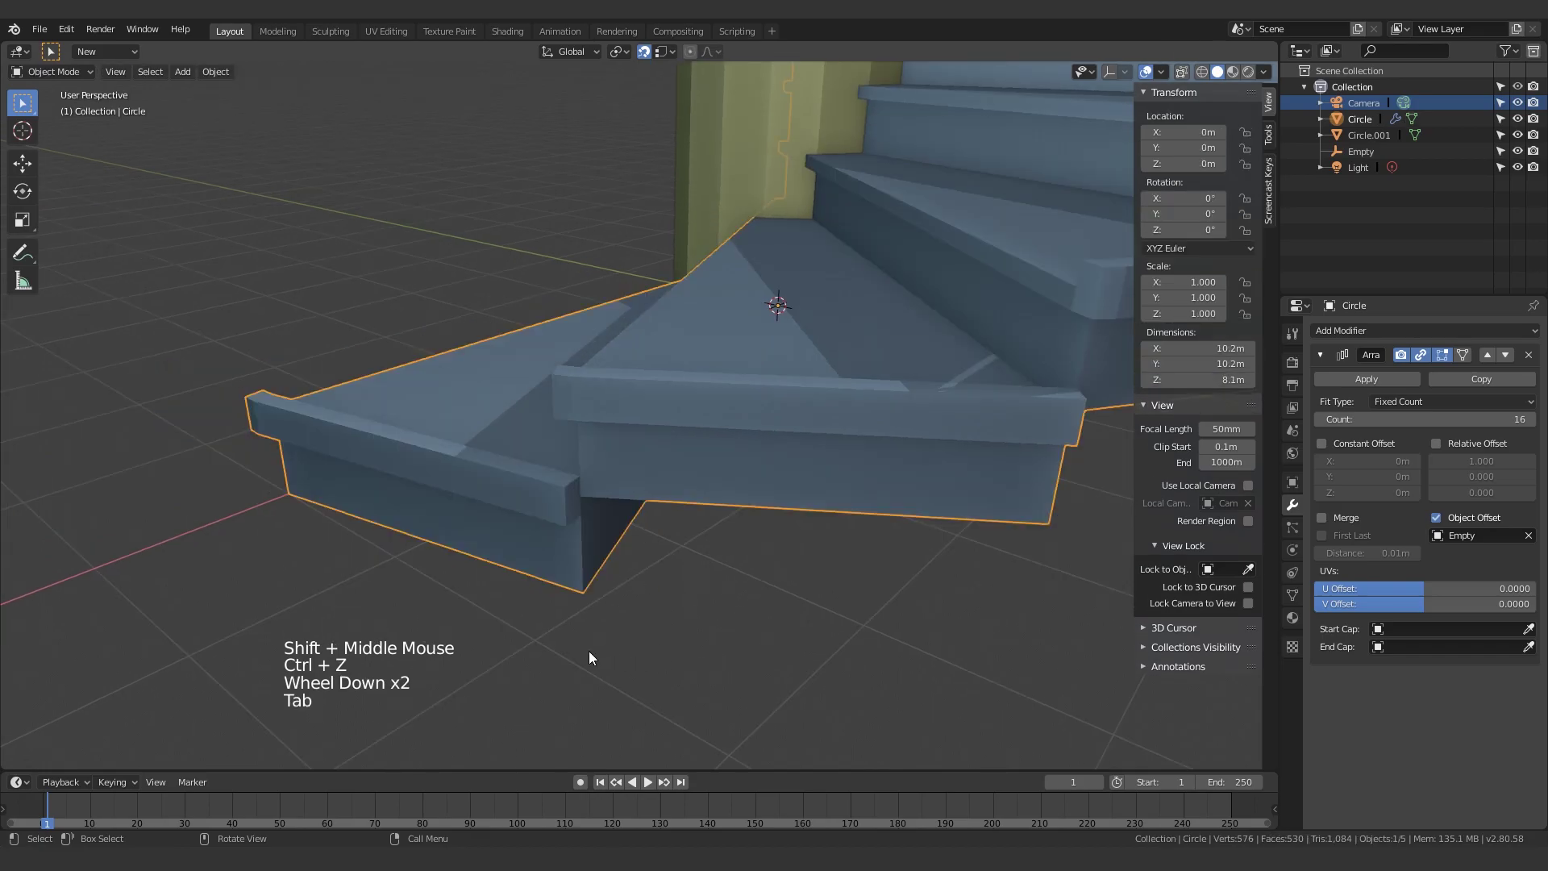
{"action": "middle_click_drag", "start_coordinate": [589, 651], "coordinate": [860, 631]}
{"action": "scroll", "coordinate": [684, 426], "scroll_direction": "down", "scroll_amount": 4}
{"action": "middle_click_drag", "start_coordinate": [684, 426], "coordinate": [677, 532], "text": "shift"}
{"action": "middle_click_drag", "start_coordinate": [677, 533], "coordinate": [670, 642]}
{"action": "scroll", "coordinate": [708, 585], "scroll_direction": "down", "scroll_amount": 5}
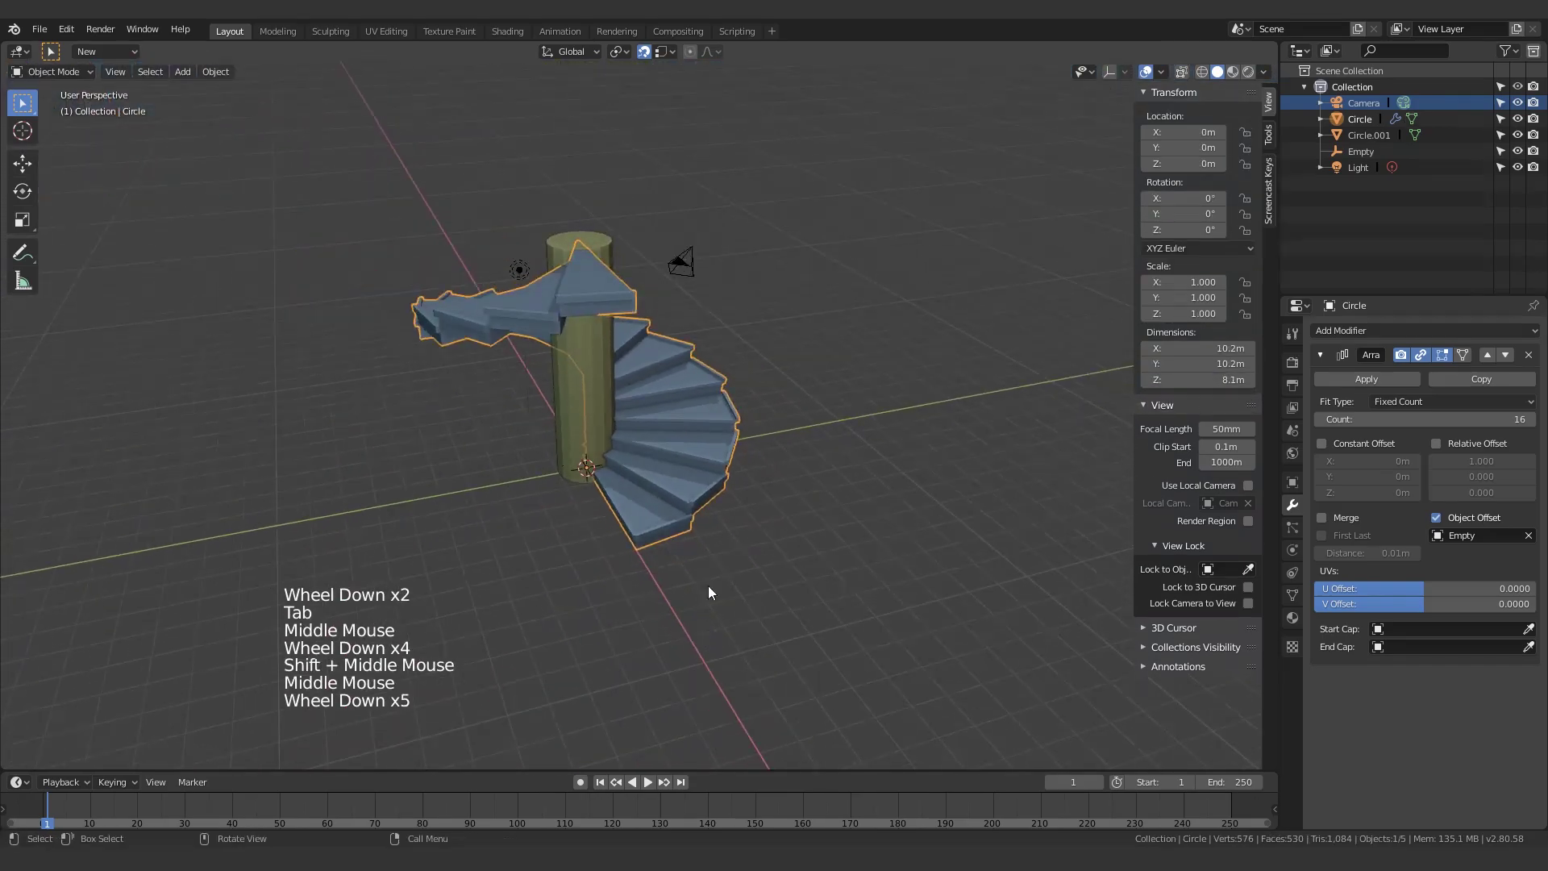
{"action": "middle_click_drag", "start_coordinate": [708, 586], "coordinate": [821, 521], "text": "shift"}
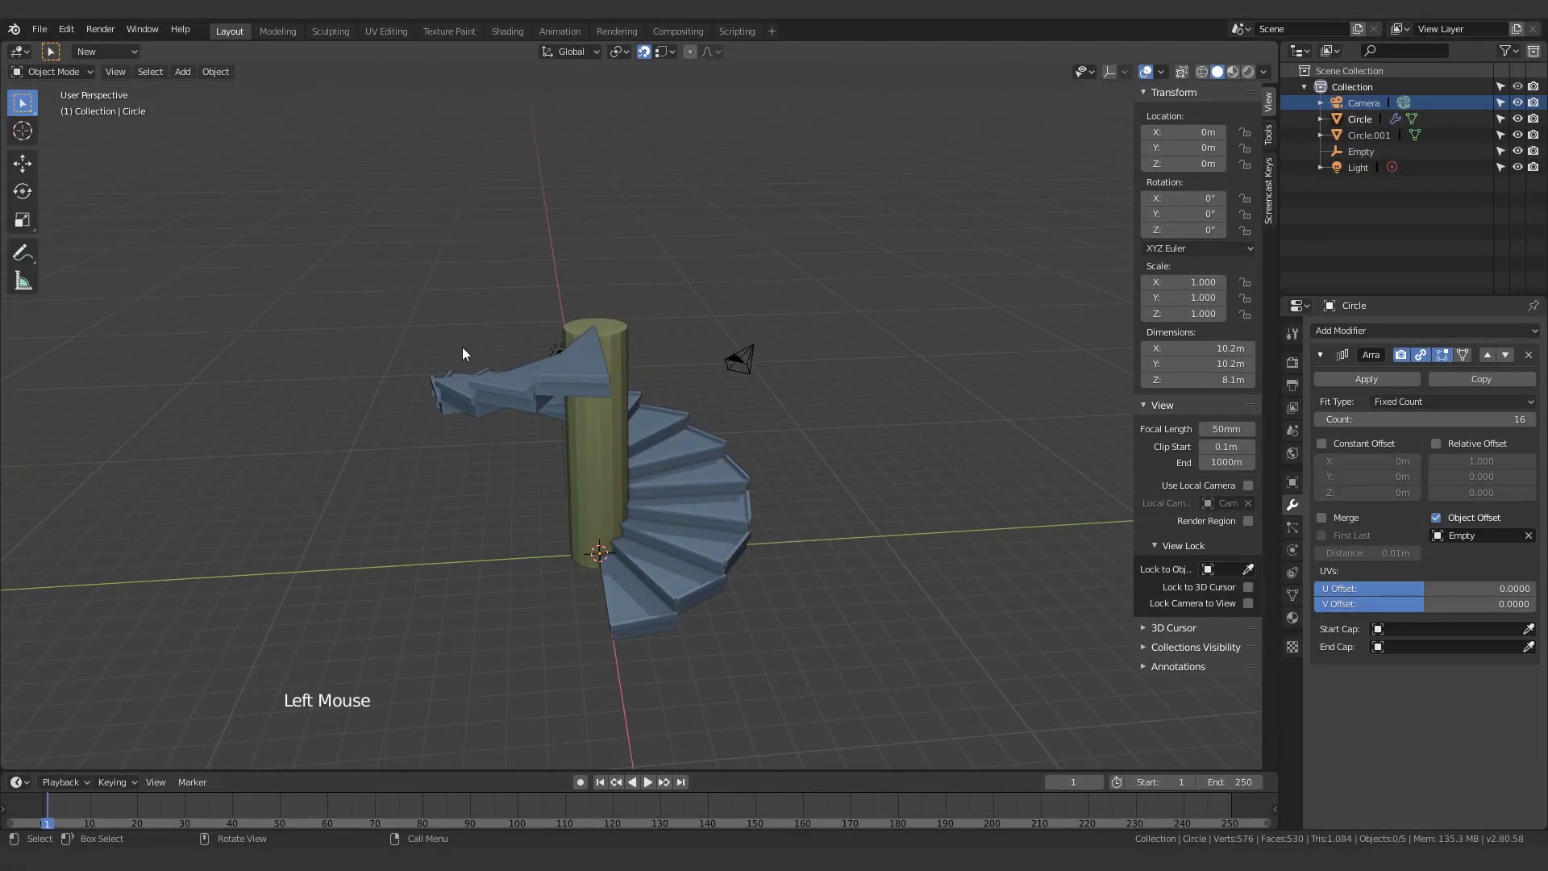
Step: Examine the finished staircase and its outer rim from the side, at an angle from above, and in the top orthographic view
{"action": "middle_click_drag", "start_coordinate": [639, 397], "coordinate": [670, 577]}
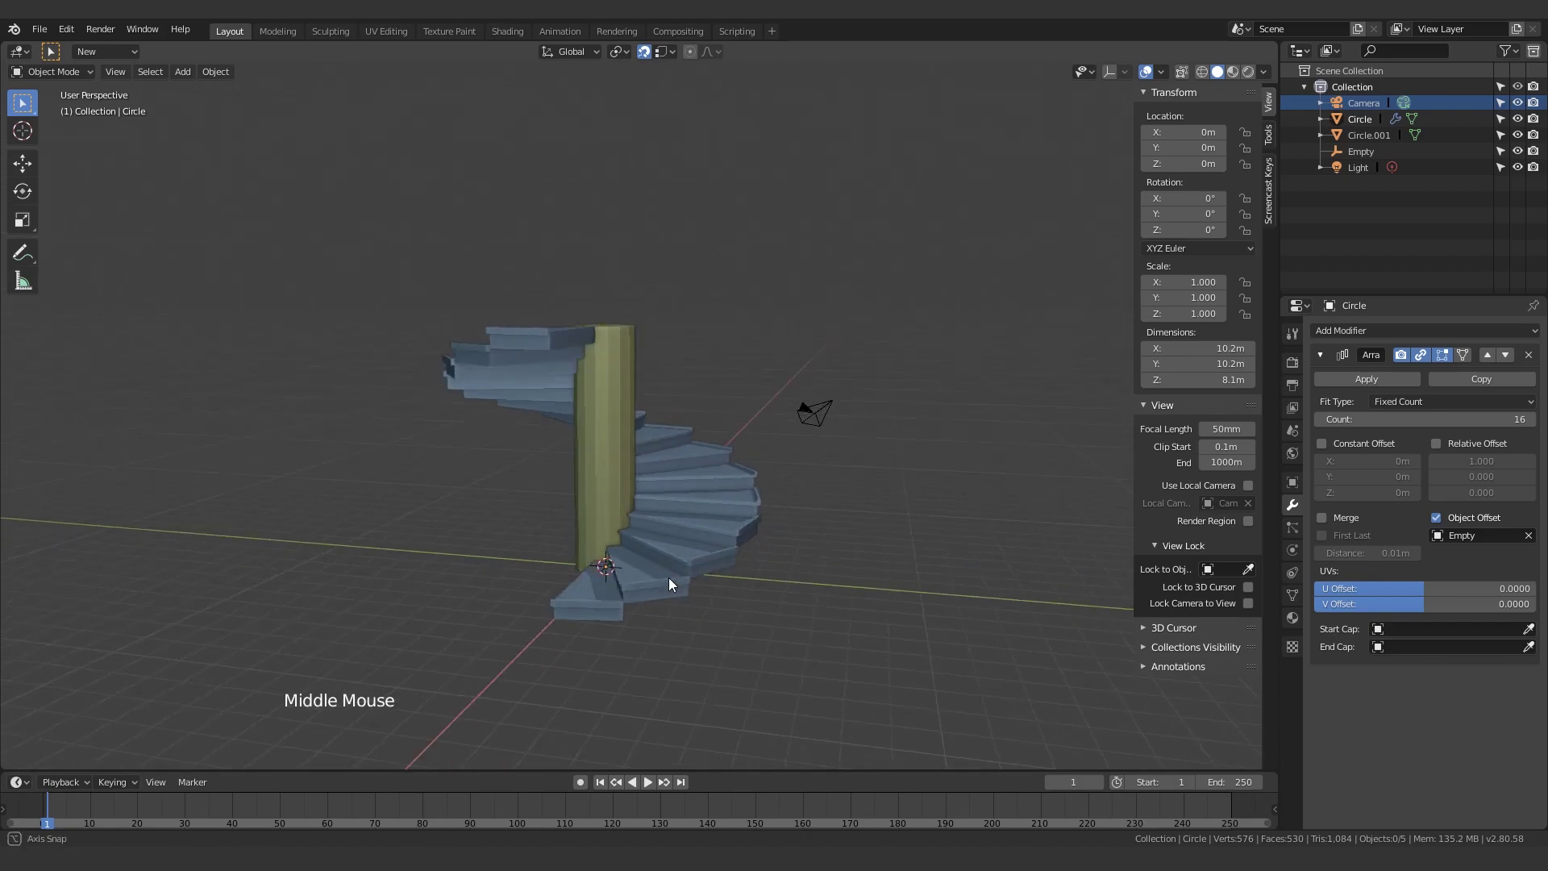
{"action": "scroll", "coordinate": [670, 578], "scroll_direction": "down", "scroll_amount": 1}
{"action": "scroll", "coordinate": [615, 631], "scroll_direction": "up", "scroll_amount": 4}
{"action": "middle_click_drag", "start_coordinate": [614, 631], "coordinate": [654, 556], "text": "shift"}
{"action": "scroll", "coordinate": [579, 475], "scroll_direction": "down", "scroll_amount": 1}
{"action": "scroll", "coordinate": [593, 460], "scroll_direction": "up", "scroll_amount": 3}
{"action": "scroll", "coordinate": [590, 592], "scroll_direction": "down", "scroll_amount": 3}
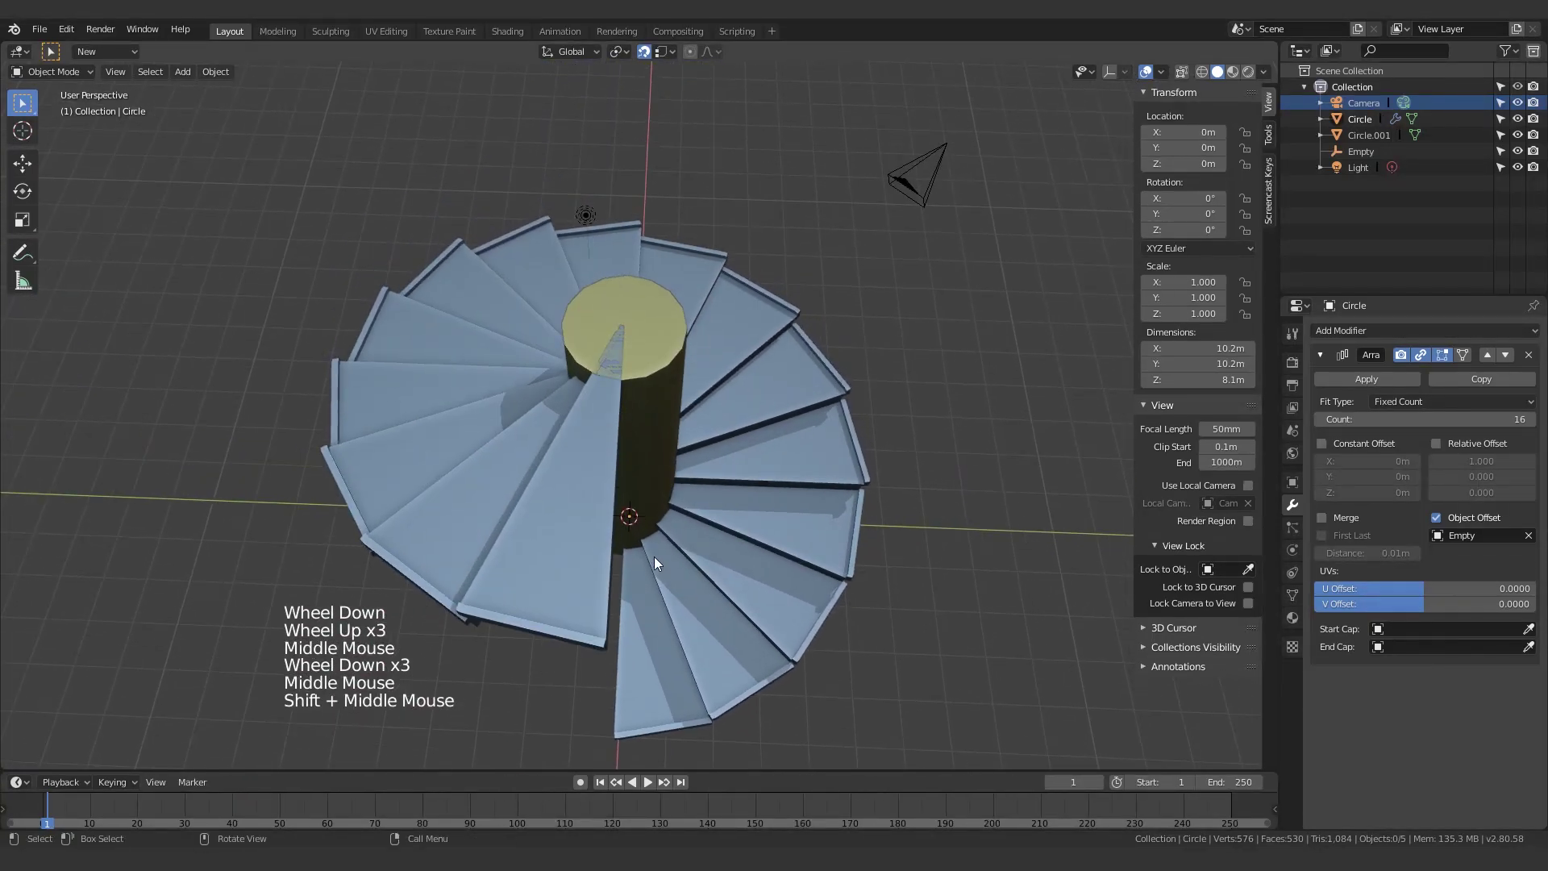
{"action": "scroll", "coordinate": [655, 557], "scroll_direction": "down", "scroll_amount": 3}
{"action": "key", "text": "KP_7"}
{"action": "scroll", "coordinate": [521, 610], "scroll_direction": "up", "scroll_amount": 6}
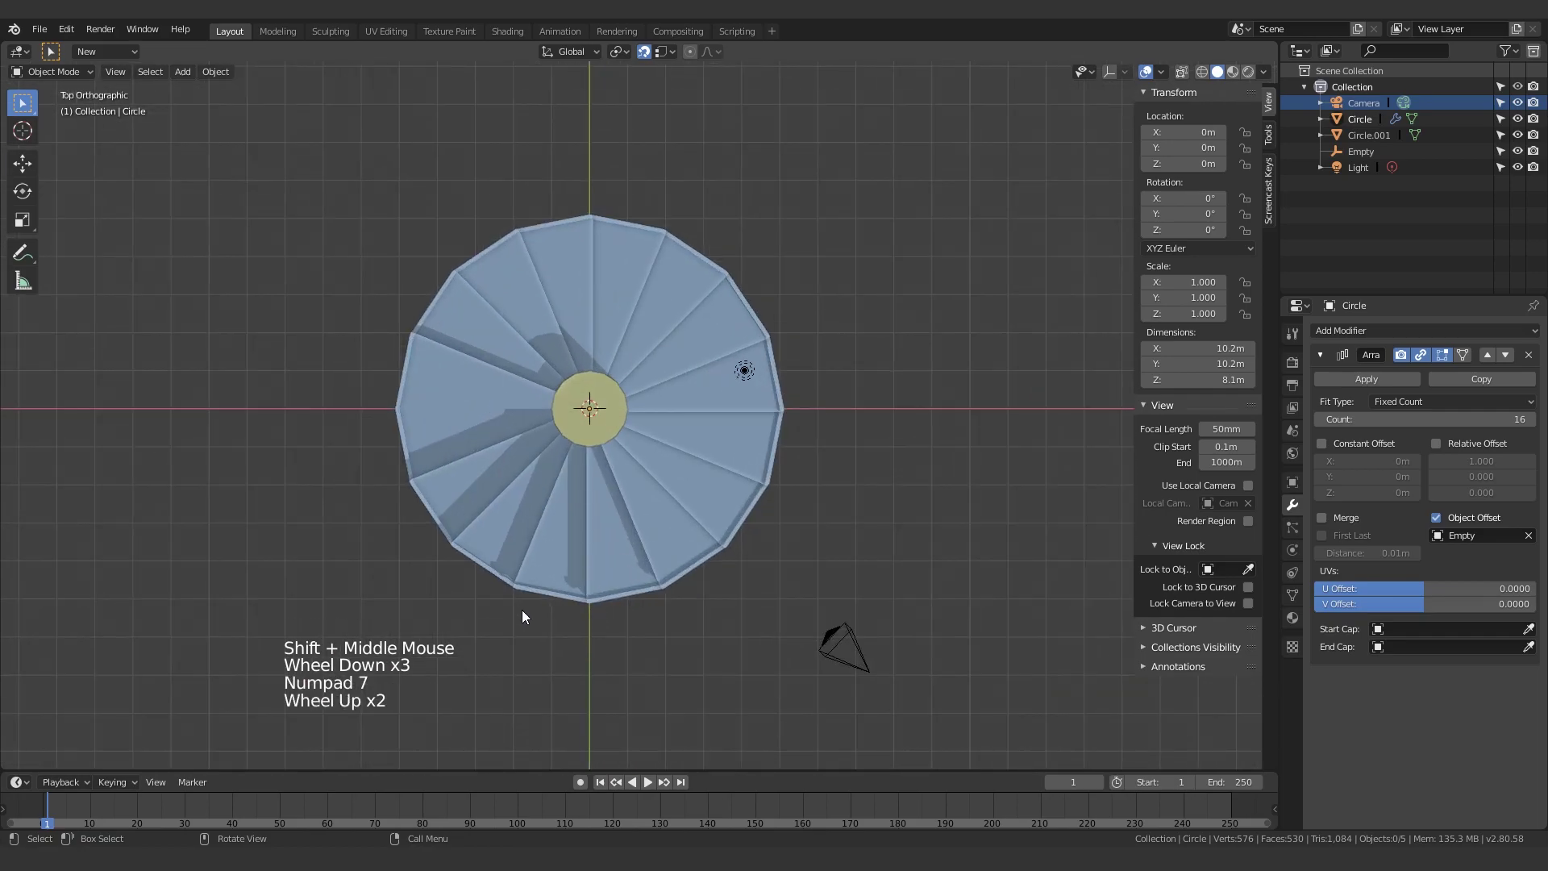